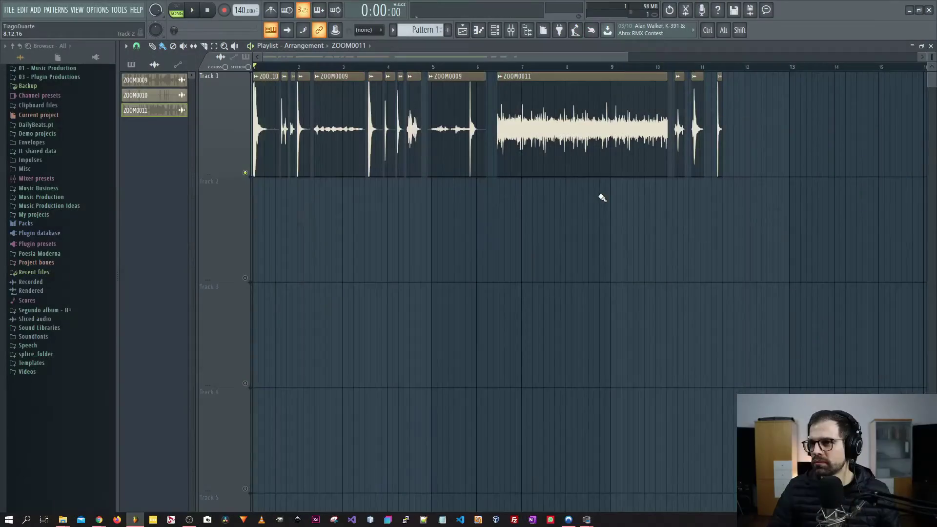
- Move every clip except the opening hit from Track 1 to a muted Track 2, and set the tempo to 88
{"action": "left_click_drag", "start_coordinate": [762, 147], "coordinate": [217, 206]}
{"action": "scroll", "coordinate": [303, 136], "scroll_direction": "up", "scroll_amount": 5}
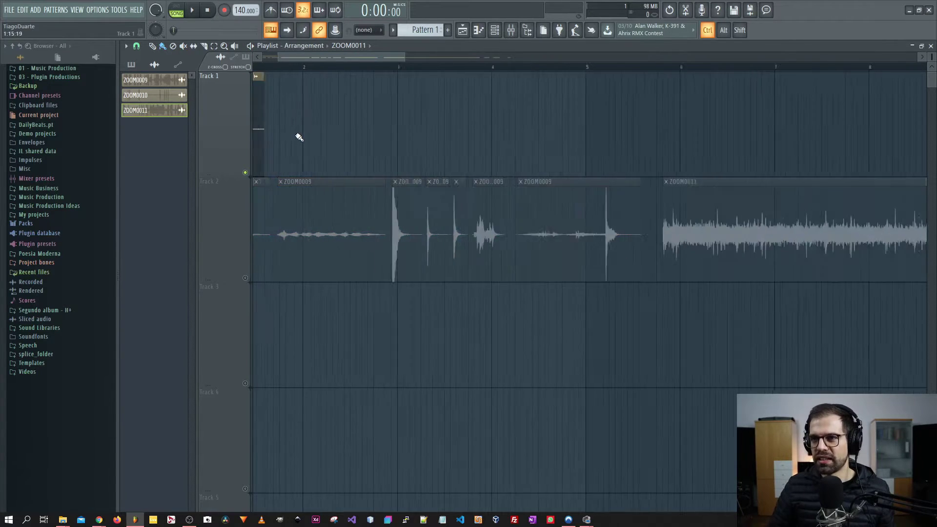
{"action": "left_click_drag", "start_coordinate": [246, 17], "coordinate": [246, 69]}
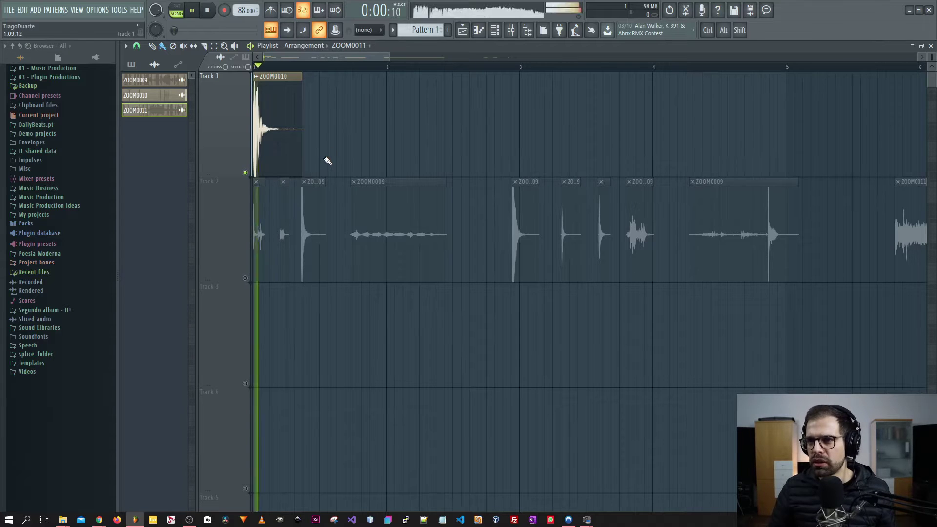
{"action": "double_click", "coordinate": [276, 151]}
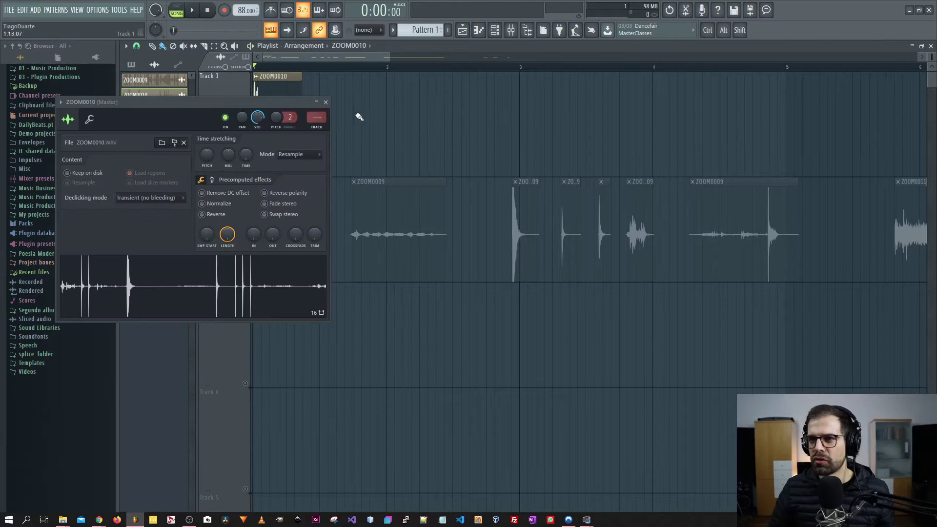
{"action": "key", "text": "F5"}
{"action": "left_click", "coordinate": [325, 102]}
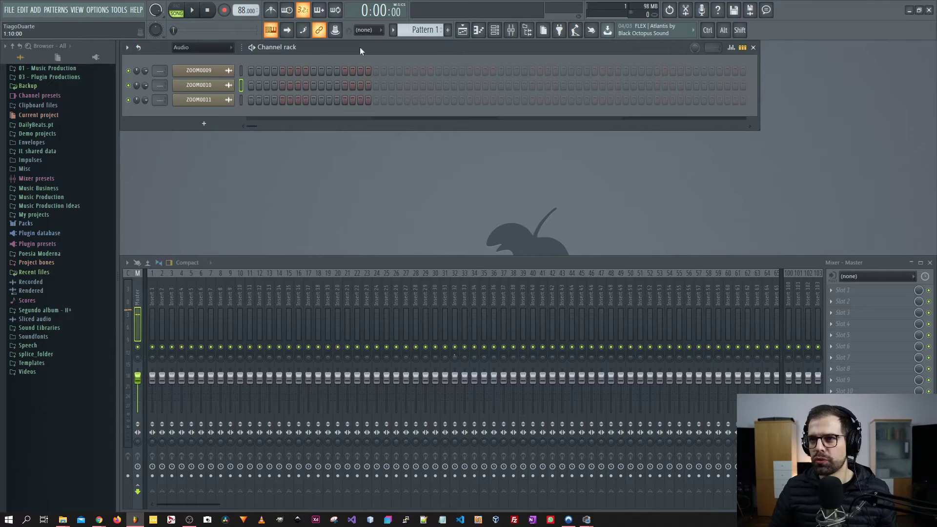
{"action": "left_click", "coordinate": [462, 30]}
- Make the ZOOM0010 clip on Track 1 unique, and repeat the operation once more on the same clip
{"action": "left_click", "coordinate": [257, 78]}
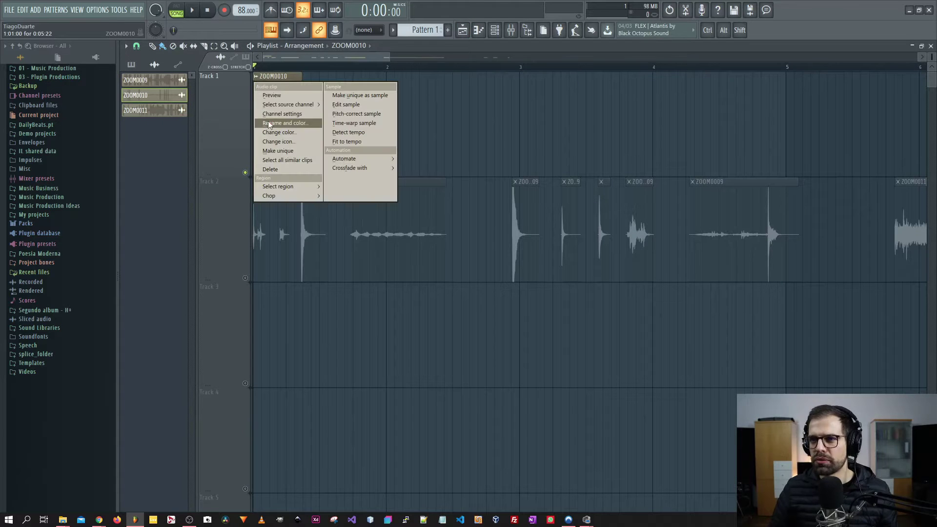
{"action": "left_click", "coordinate": [279, 149]}
{"action": "key", "text": "Return"}
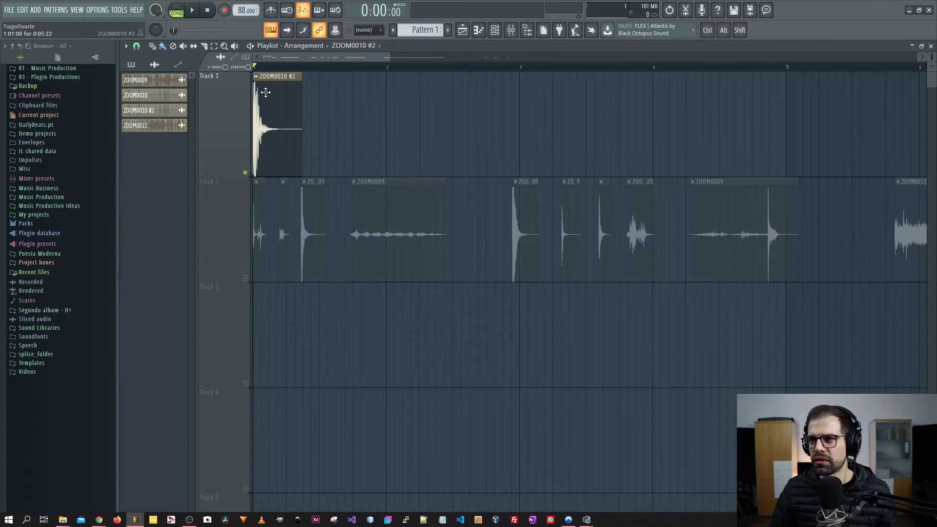
{"action": "left_click", "coordinate": [256, 76]}
{"action": "left_click", "coordinate": [277, 147]}
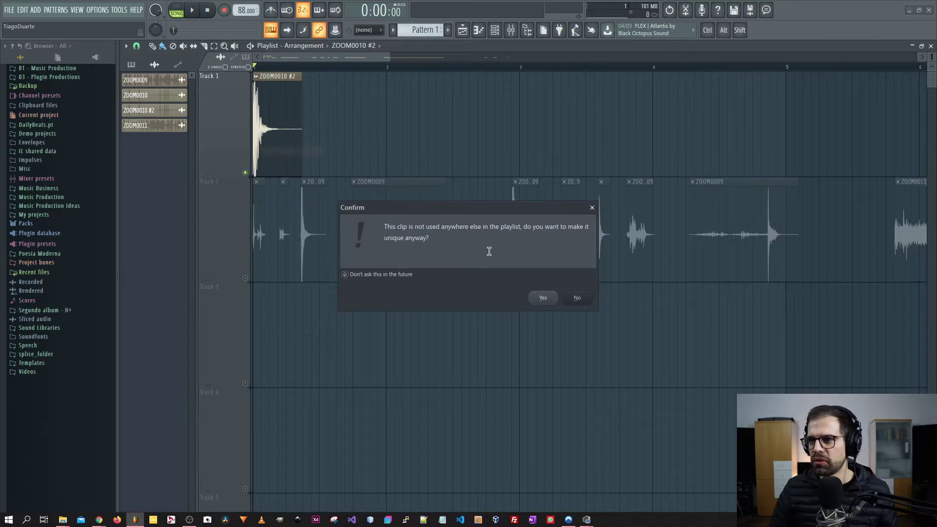
{"action": "left_click", "coordinate": [541, 297]}
- Rename the ZOOM0010 #3 channel as Kick and route it to mixer insert 2
{"action": "key", "text": "F5"}
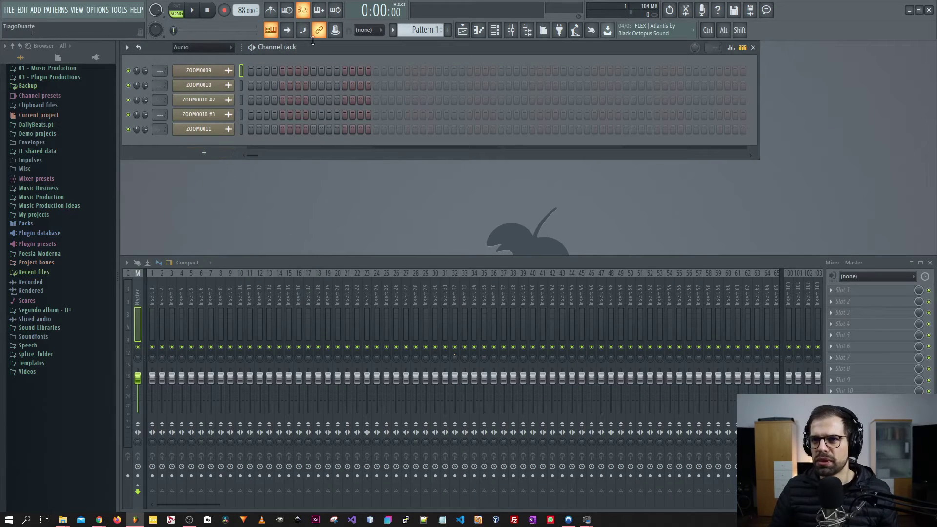
{"action": "left_click", "coordinate": [200, 116], "text": "shift"}
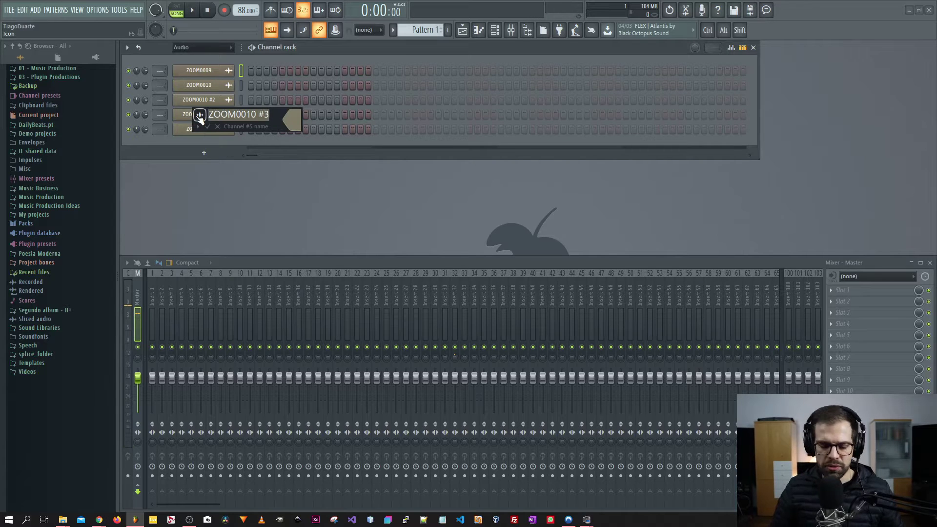
{"action": "type", "text": "Kick"}
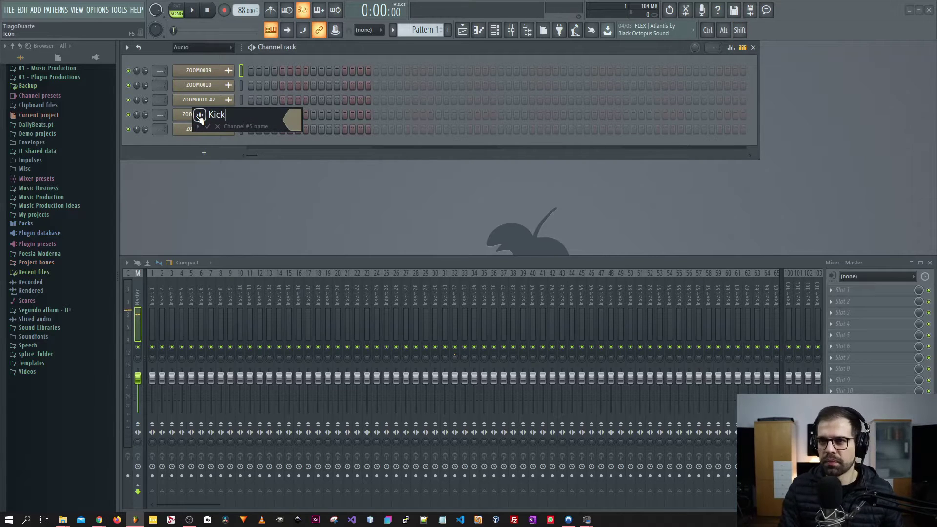
{"action": "key", "text": "Return"}
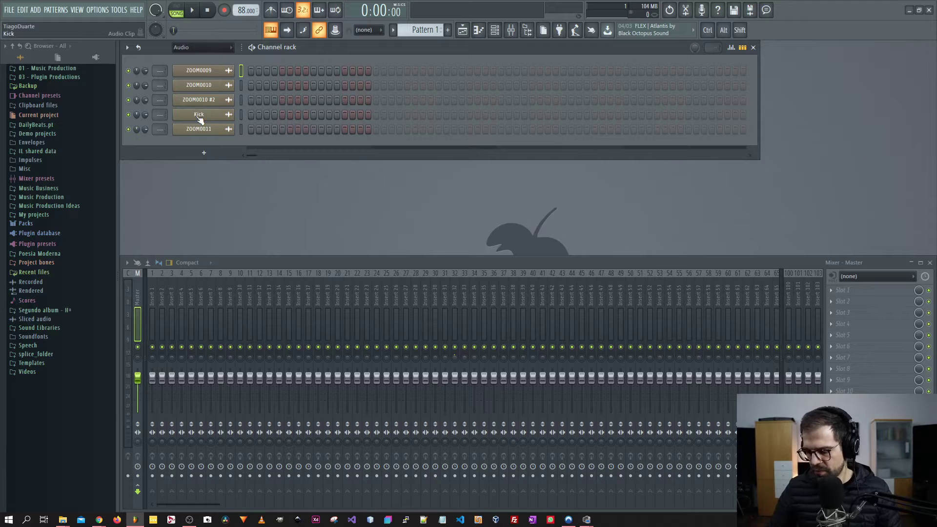
{"action": "left_click_drag", "start_coordinate": [168, 115], "coordinate": [167, 112]}
- Load FidelityEQ in slot 1 of mixer insert 2, and enable its LP filter with a lowered cutoff frequency during playback
{"action": "left_click", "coordinate": [862, 291]}
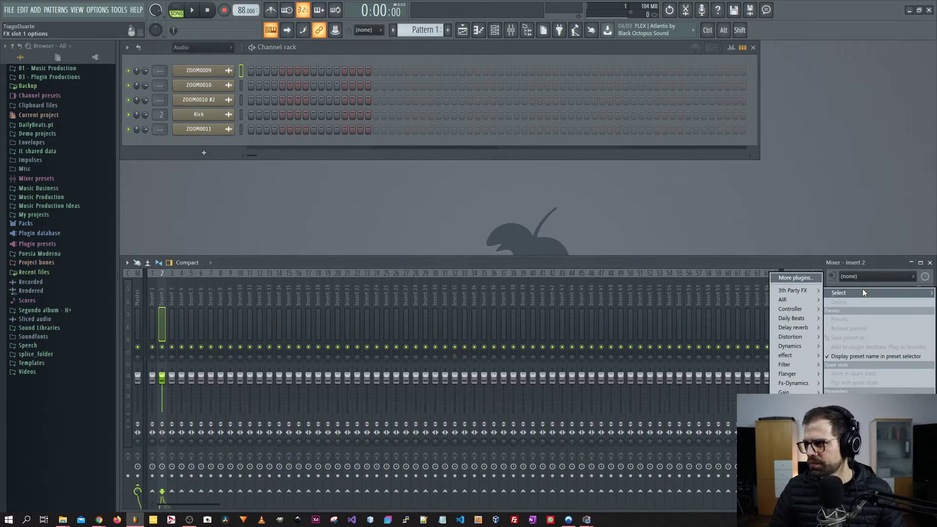
{"action": "mouse_move", "coordinate": [801, 318]}
{"action": "left_click", "coordinate": [743, 317]}
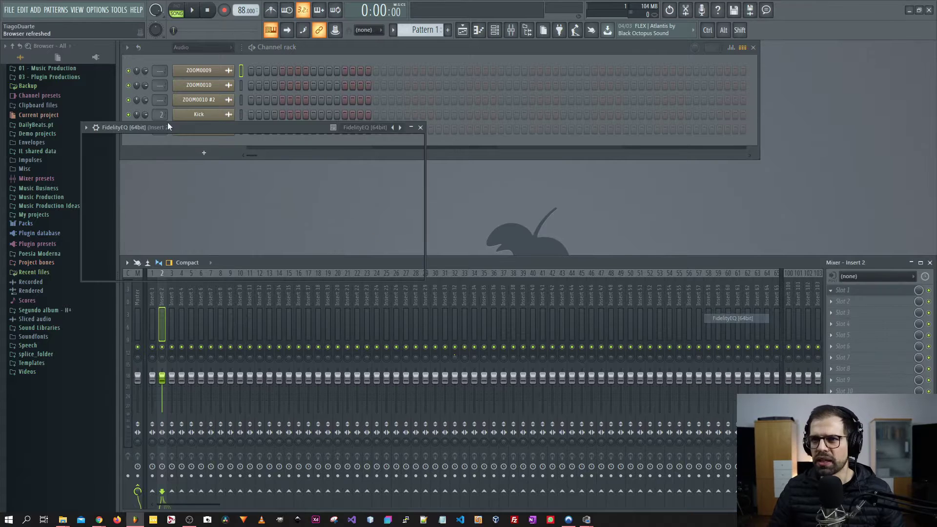
{"action": "left_click", "coordinate": [371, 169]}
{"action": "left_click_drag", "start_coordinate": [366, 208], "coordinate": [382, 306]}
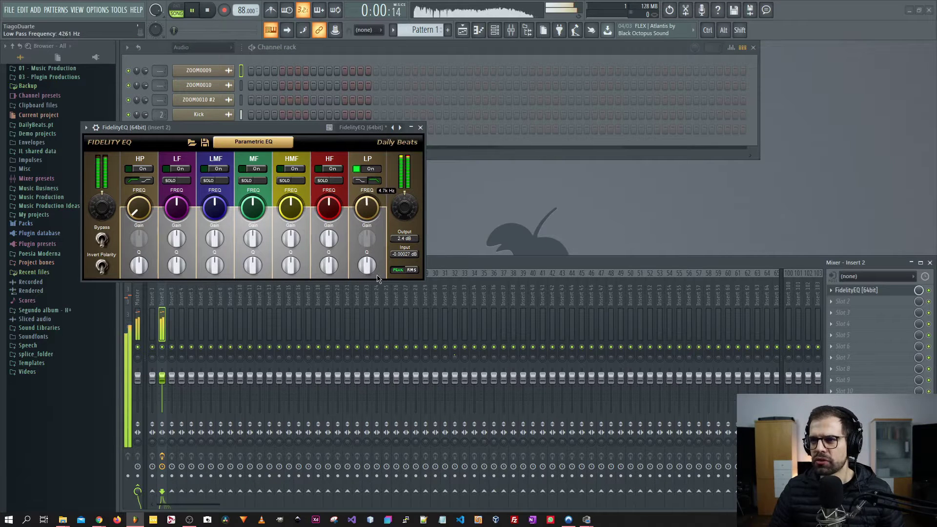
{"action": "key", "text": "space"}
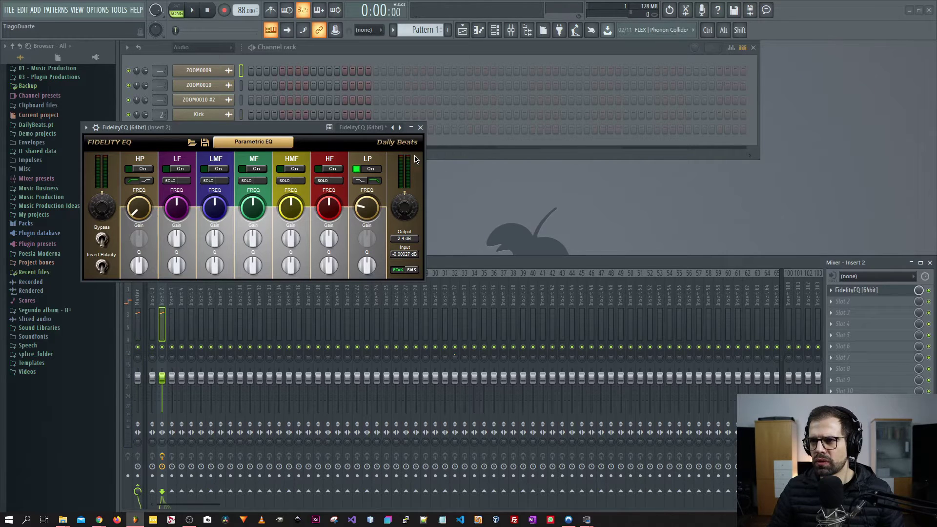
{"action": "key", "text": "space"}
{"action": "left_click", "coordinate": [420, 127]}
- Play back and preview the Kick clip on Track 1 in the playlist to check its sound and tail
{"action": "left_click", "coordinate": [463, 32]}
{"action": "key", "text": "space"}
{"action": "scroll", "coordinate": [492, 155], "scroll_direction": "up", "scroll_amount": 5}
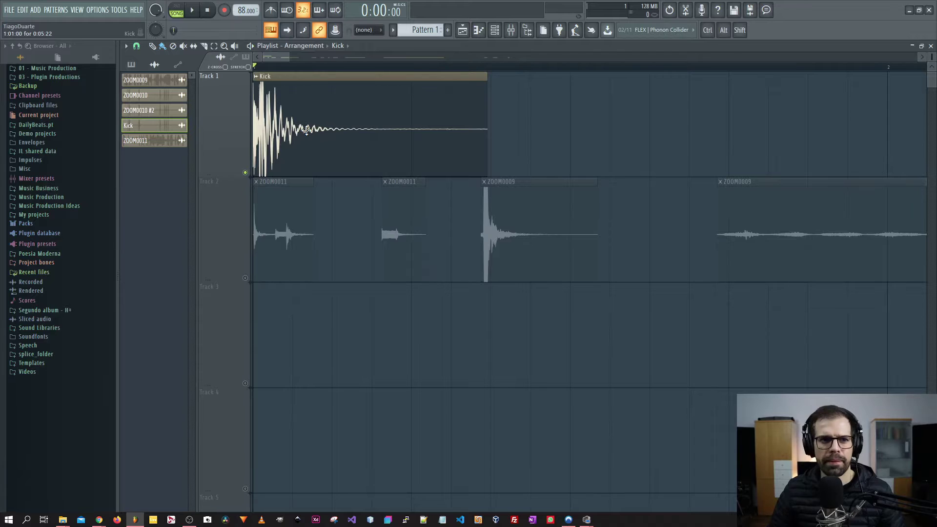
{"action": "left_click", "coordinate": [257, 77]}
{"action": "left_click", "coordinate": [252, 74]}
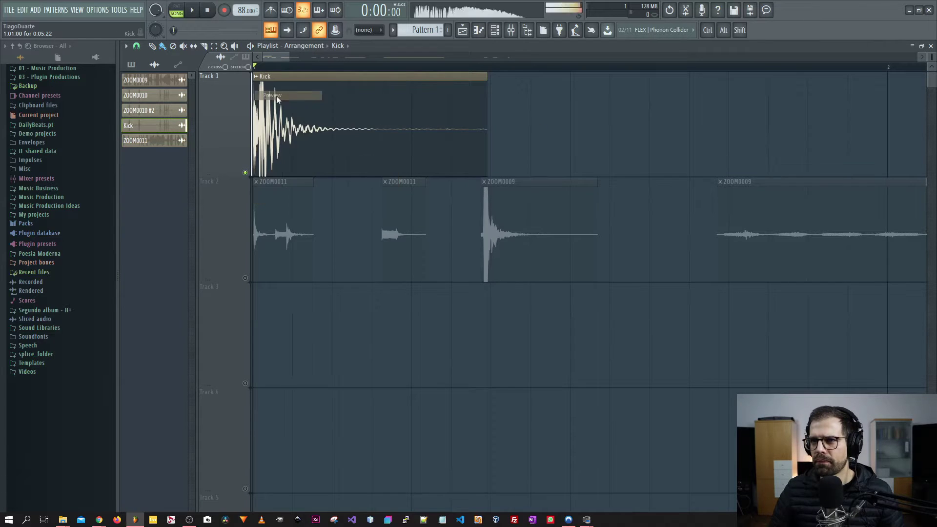
{"action": "left_click", "coordinate": [255, 76]}
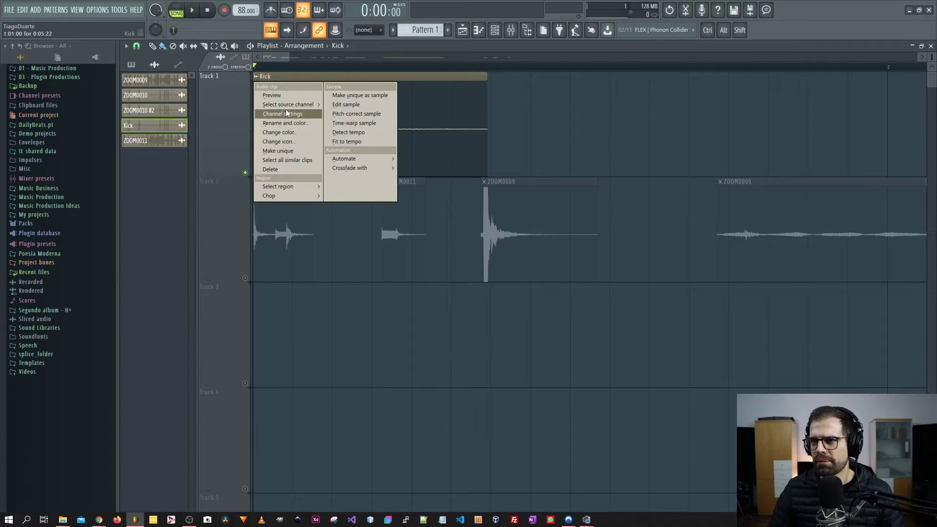
{"action": "key", "text": "Escape"}
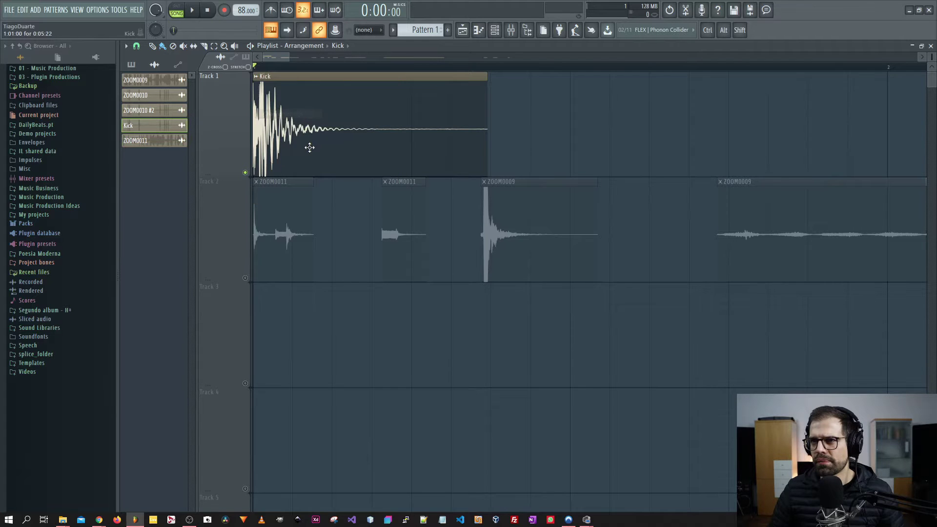
- Try to add a fade-out to the Kick sample through the precomputed effects in its channel settings
{"action": "left_click", "coordinate": [931, 46]}
{"action": "left_click", "coordinate": [208, 121]}
{"action": "left_click_drag", "start_coordinate": [223, 147], "coordinate": [379, 92]}
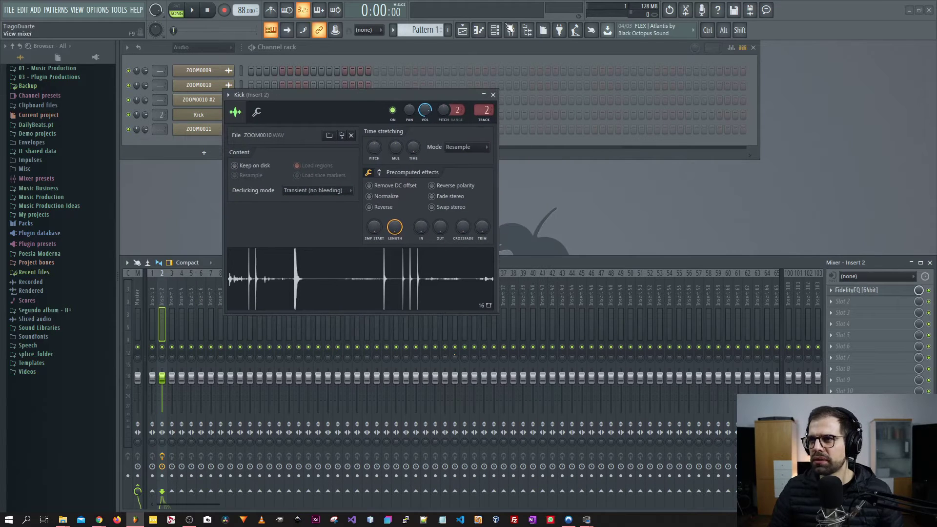
{"action": "left_click", "coordinate": [463, 30]}
{"action": "left_click_drag", "start_coordinate": [381, 95], "coordinate": [467, 154]}
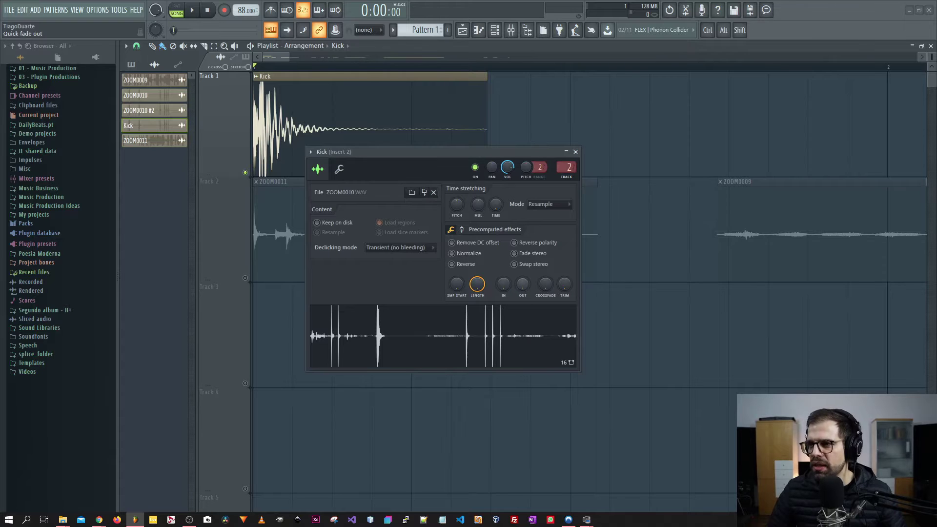
{"action": "left_click_drag", "start_coordinate": [522, 284], "coordinate": [522, 322]}
{"action": "left_click", "coordinate": [575, 152]}
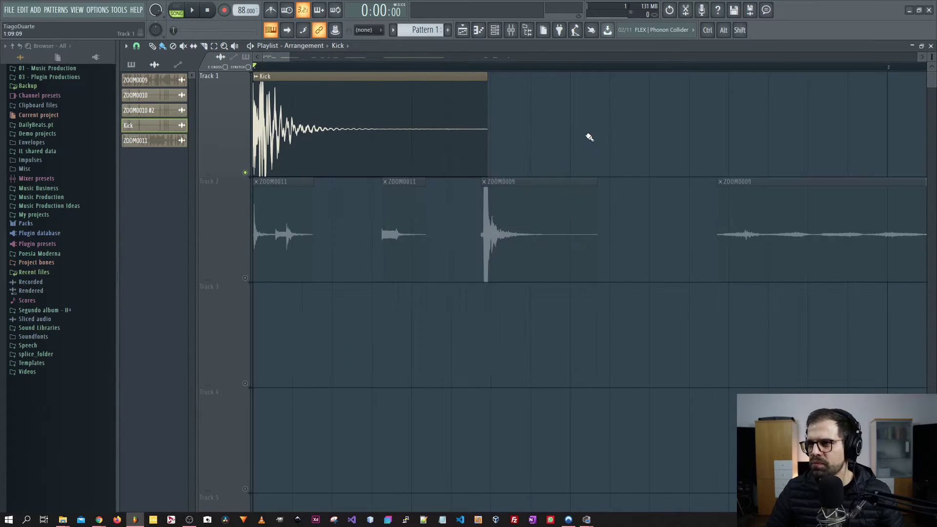
- Try the Smooth and Generic declicking modes on the Kick channel, and settle on Transient (bleeding)
{"action": "scroll", "coordinate": [587, 138], "scroll_direction": "down", "scroll_amount": 4}
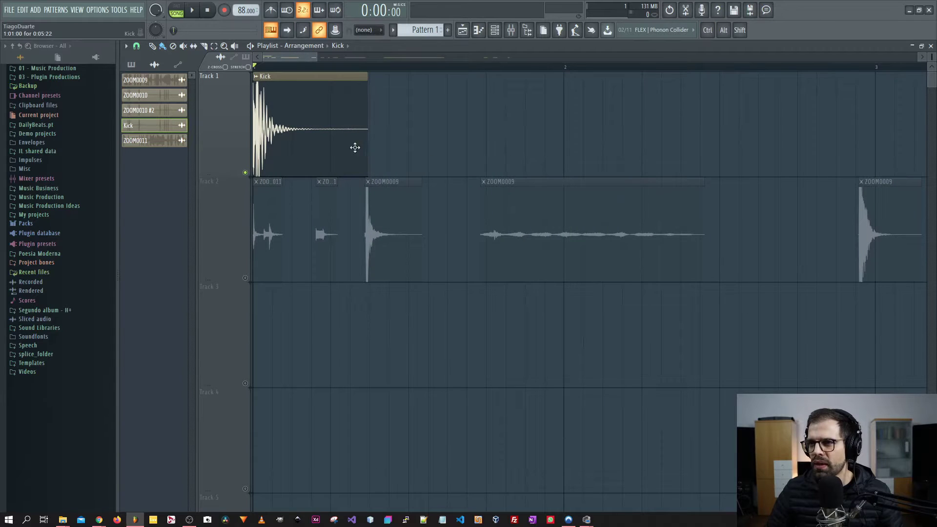
{"action": "double_click", "coordinate": [304, 130]}
{"action": "left_click", "coordinate": [398, 249]}
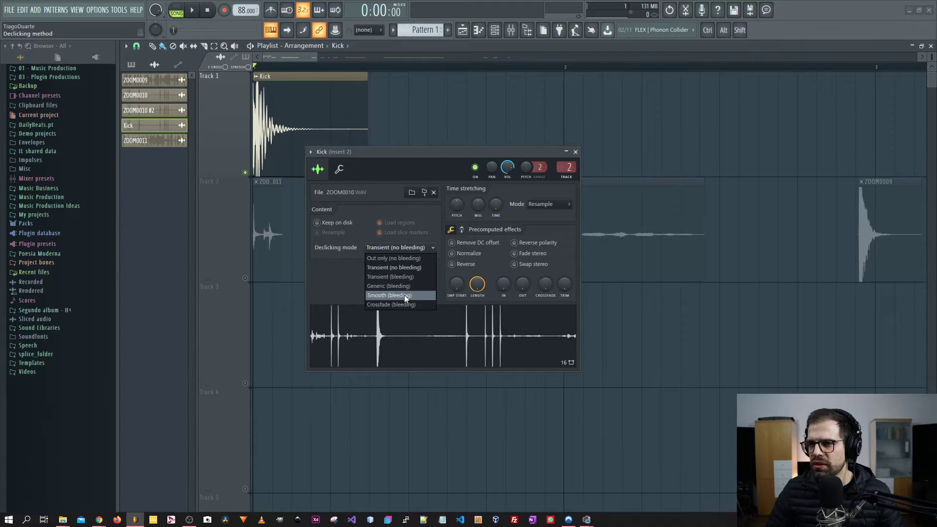
{"action": "left_click", "coordinate": [404, 295]}
{"action": "left_click", "coordinate": [400, 247]}
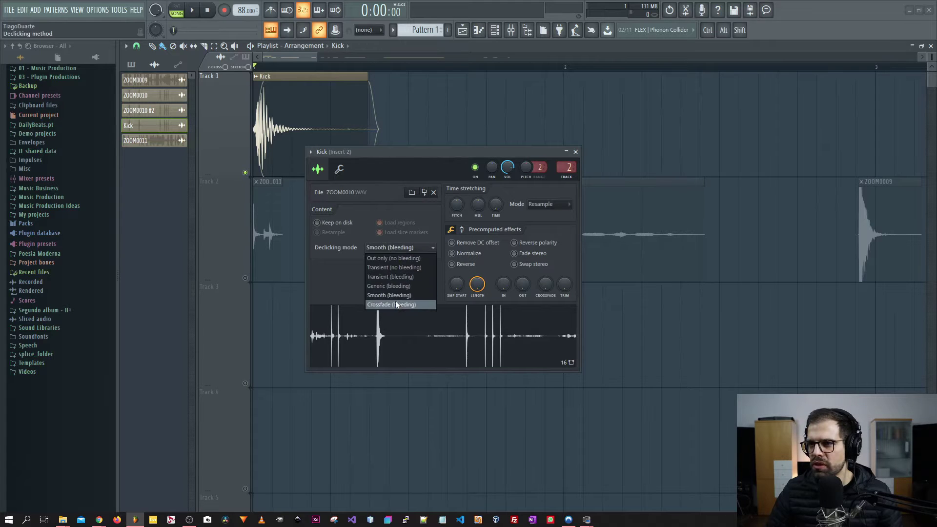
{"action": "left_click", "coordinate": [397, 285]}
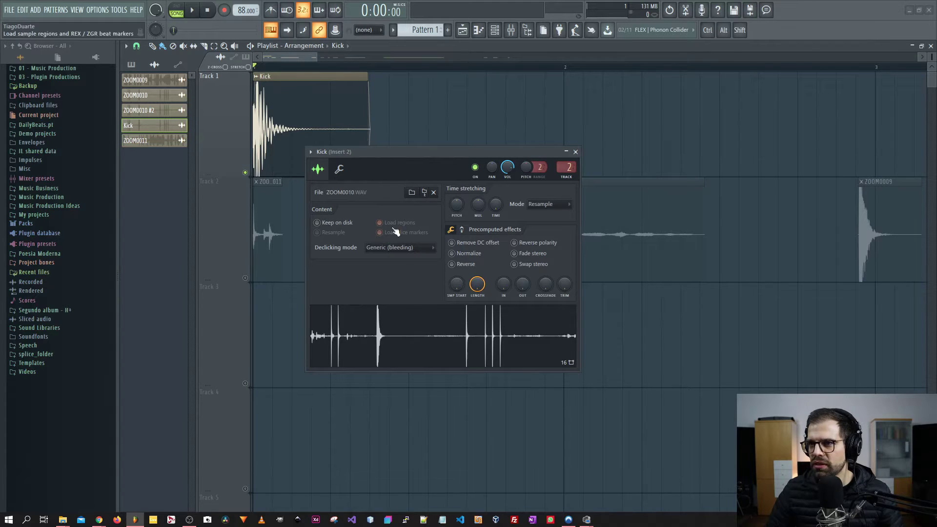
{"action": "left_click", "coordinate": [406, 247]}
{"action": "left_click", "coordinate": [396, 280]}
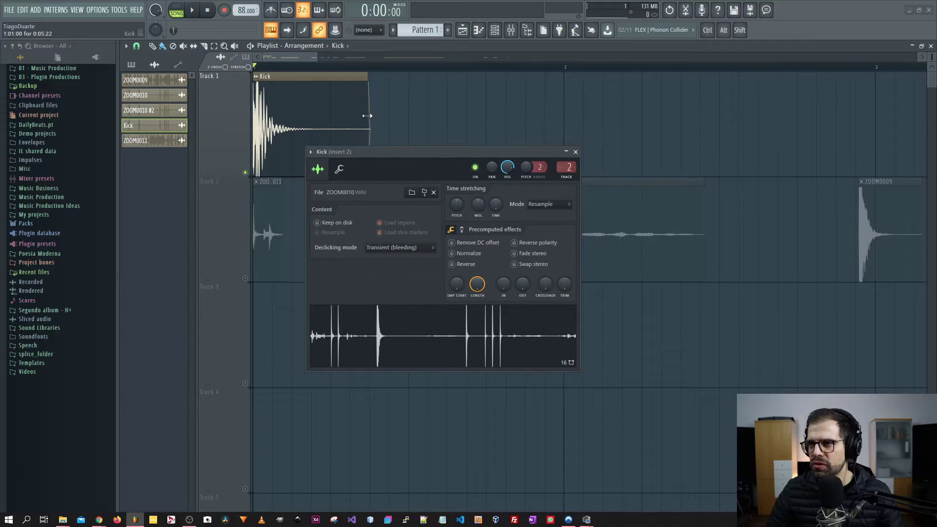
{"action": "left_click", "coordinate": [576, 152]}
- Shorten the Kick clip on Track 1 to a length of 0:00:23 and play it back
{"action": "scroll", "coordinate": [283, 141], "scroll_direction": "up", "scroll_amount": 6}
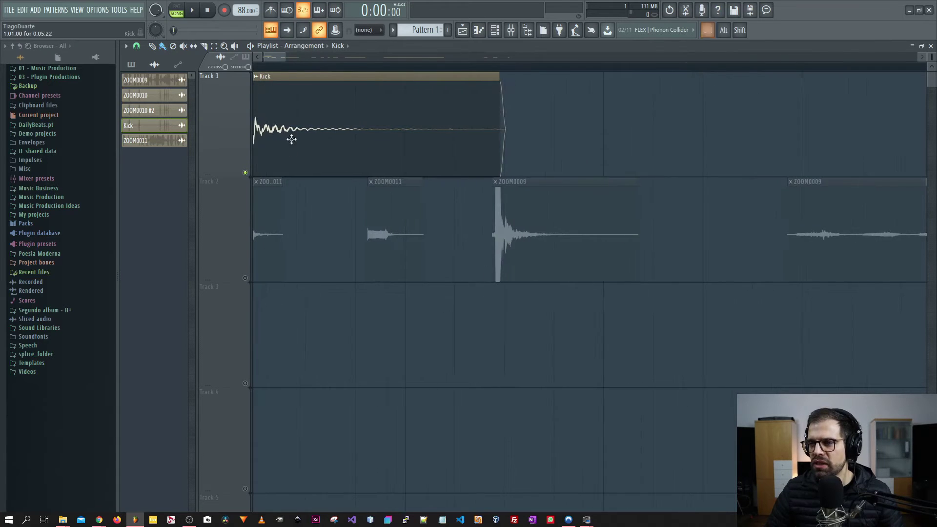
{"action": "scroll", "coordinate": [262, 119], "scroll_direction": "up", "scroll_amount": 1}
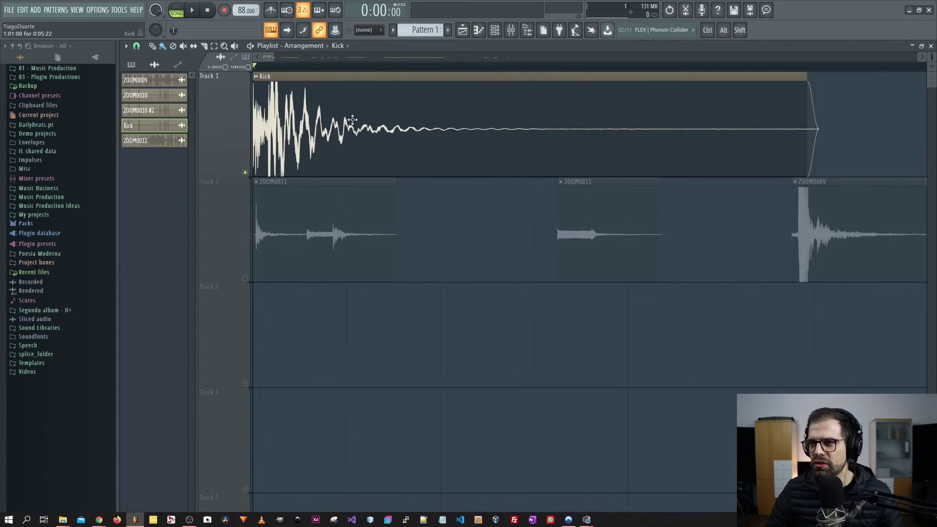
{"action": "left_click_drag", "start_coordinate": [807, 154], "coordinate": [344, 163]}
{"action": "key", "text": "space"}
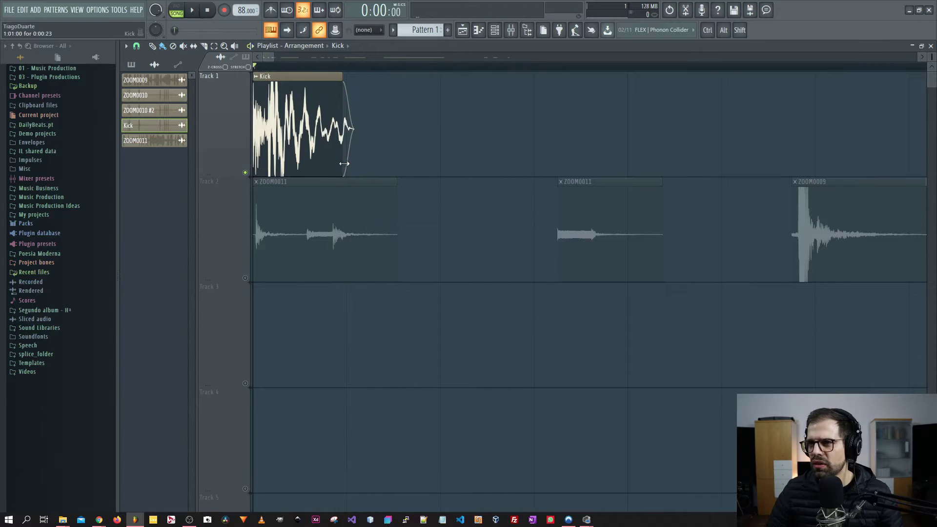
{"action": "scroll", "coordinate": [419, 153], "scroll_direction": "down", "scroll_amount": 5}
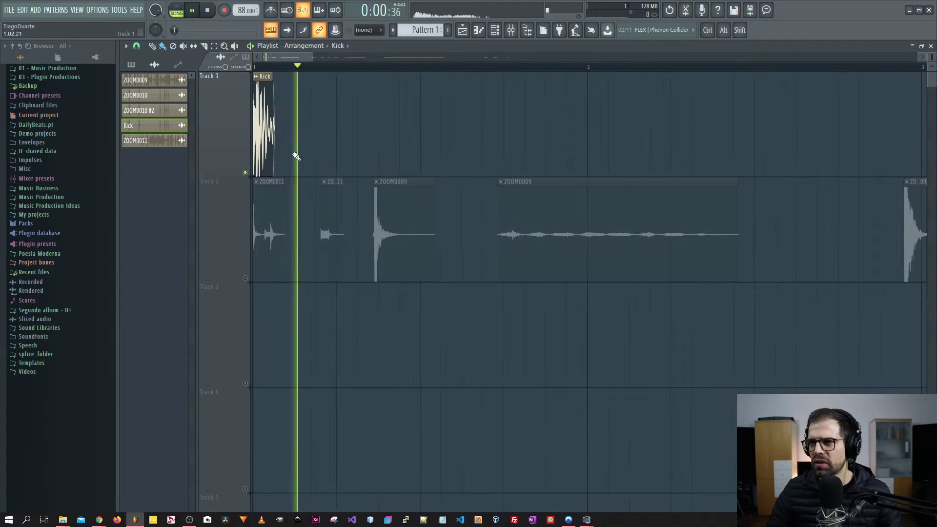
{"action": "key", "text": "space"}
- Duplicate the Kick clip on Track 1 so the copy starts two steps after the original in bar 1
{"action": "left_click", "coordinate": [304, 157]}
{"action": "right_click", "coordinate": [310, 146]}
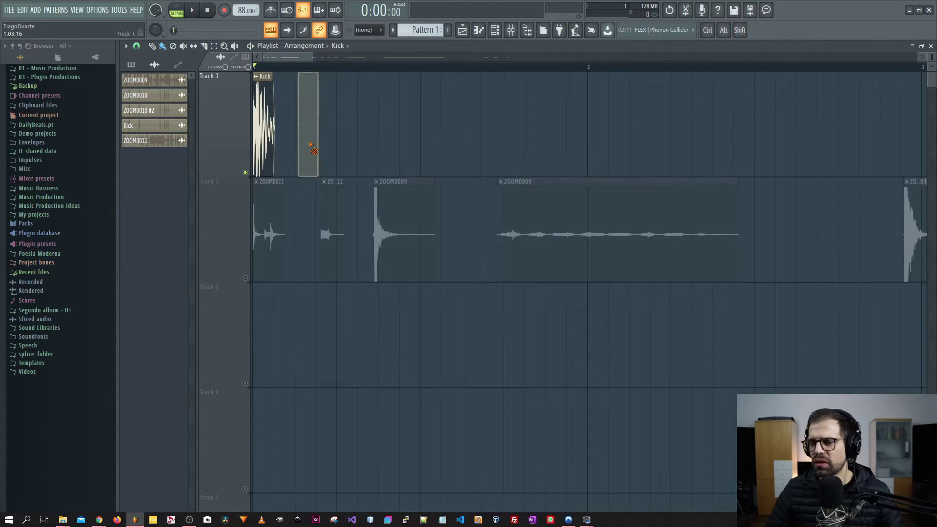
{"action": "left_click", "coordinate": [164, 58]}
{"action": "left_click", "coordinate": [150, 142]}
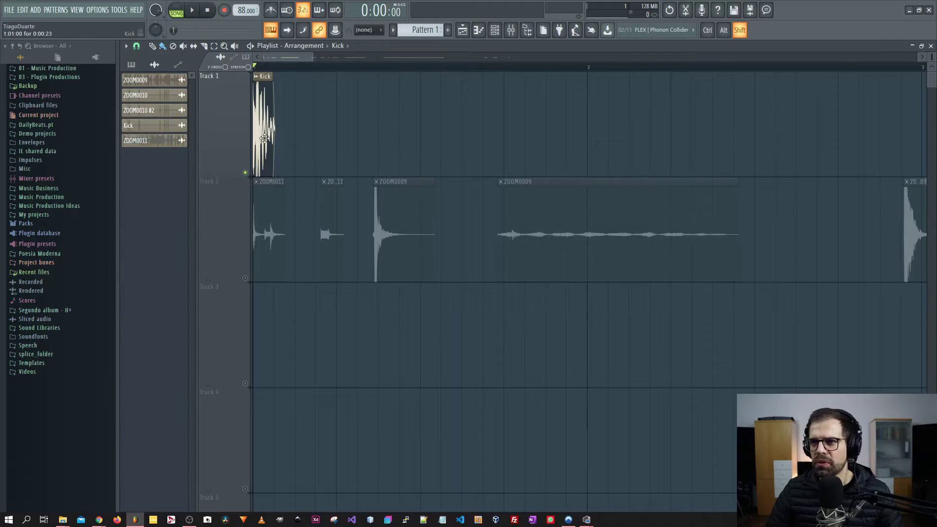
{"action": "left_click_drag", "start_coordinate": [264, 138], "coordinate": [306, 139]}
- Play back the two kick hits, toggle the metronome, and play them again
{"action": "key", "text": "space"}
{"action": "key", "text": "space"}
{"action": "left_click", "coordinate": [271, 11]}
{"action": "key", "text": "space"}
{"action": "key", "text": "space"}
- Unmute Track 2, mute Track 1, and play through the remaining recorded clips
{"action": "scroll", "coordinate": [273, 271], "scroll_direction": "down", "scroll_amount": 5}
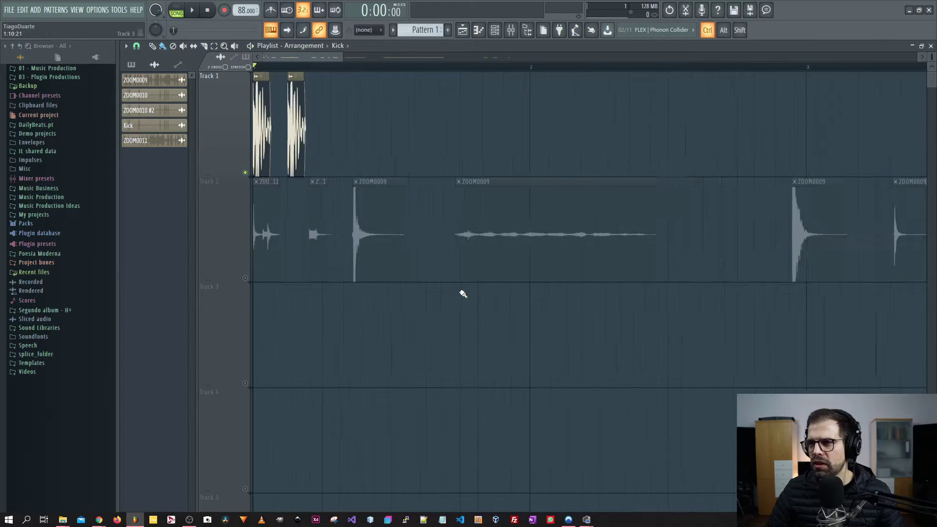
{"action": "left_click", "coordinate": [245, 278]}
{"action": "left_click", "coordinate": [245, 173]}
{"action": "key", "text": "space"}
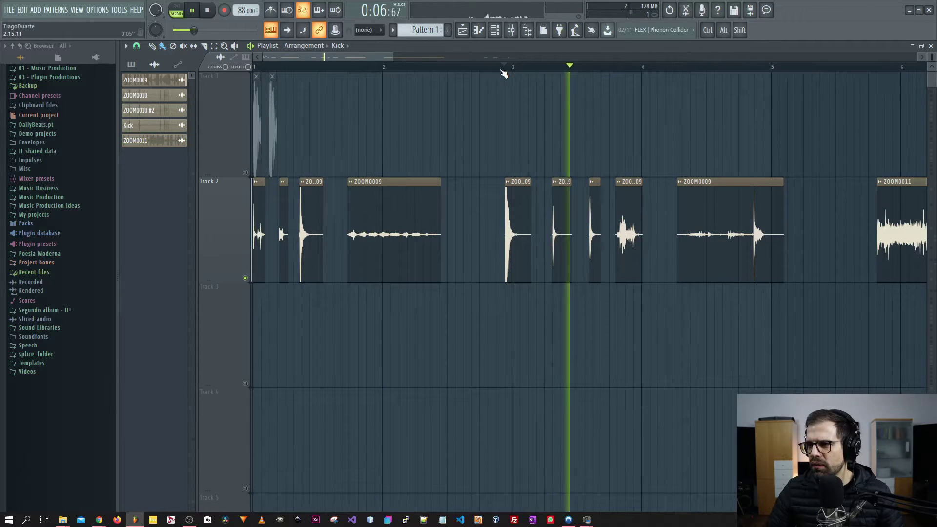
- Audition the recorded ZOOM0009 clips in bar 3 of Track 2
{"action": "left_click", "coordinate": [503, 69]}
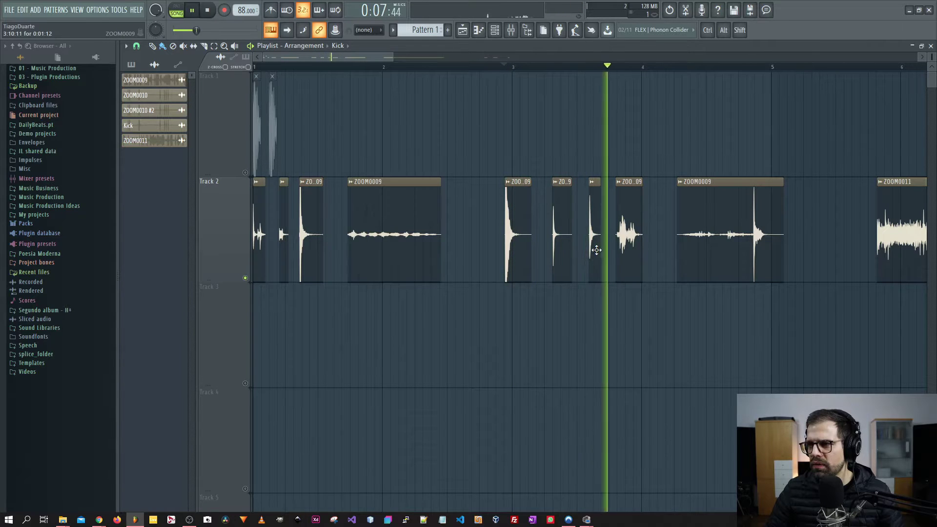
{"action": "left_click", "coordinate": [602, 69]}
{"action": "key", "text": "space"}
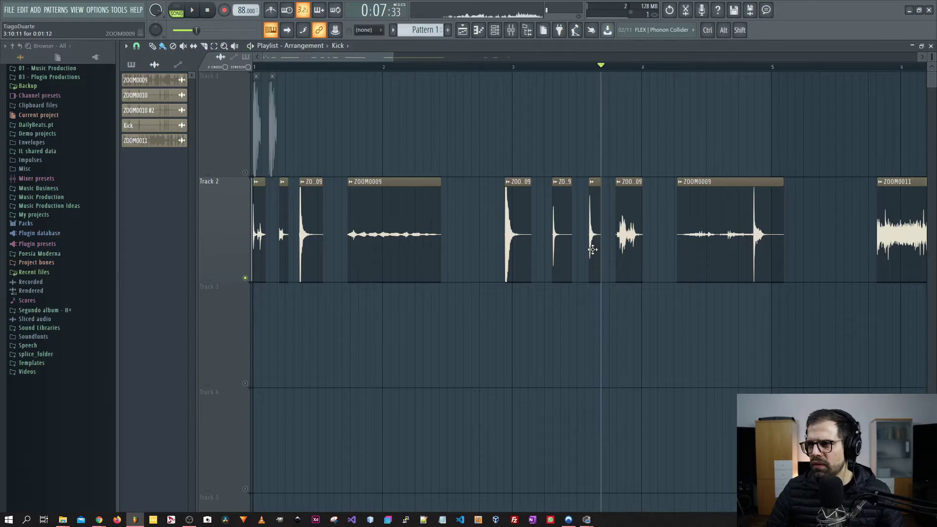
- Move the last short ZOOM0009 hit auditioned in bar 3 to Track 3, trim its silent start and place it at 1:04:23
{"action": "left_click_drag", "start_coordinate": [593, 249], "coordinate": [298, 86]}
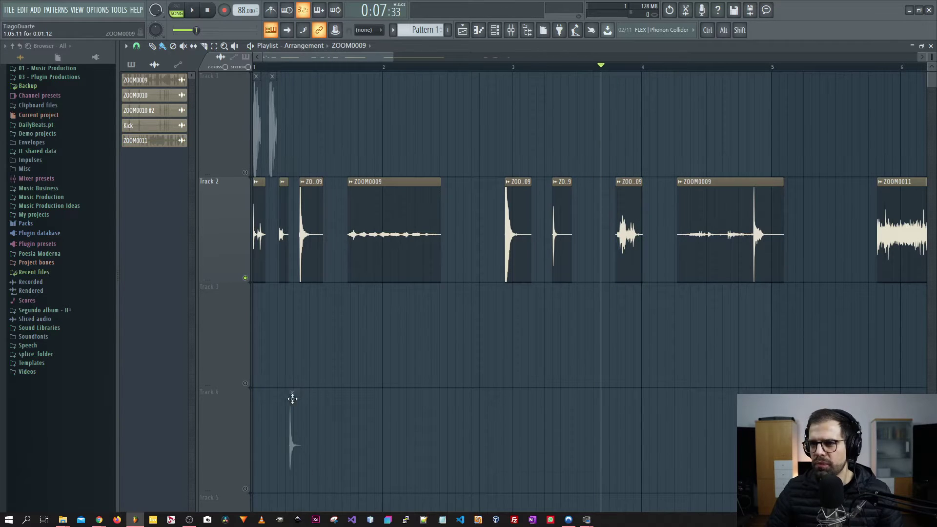
{"action": "scroll", "coordinate": [275, 364], "scroll_direction": "up", "scroll_amount": 5}
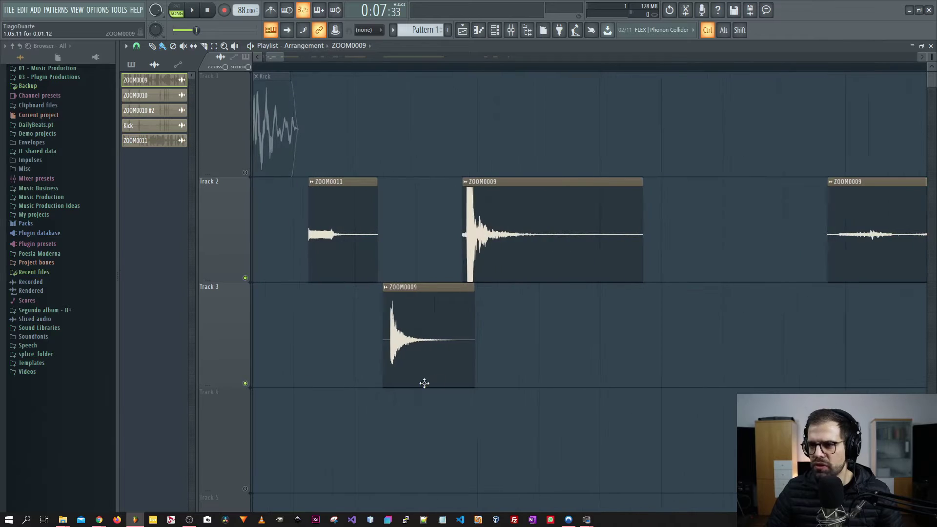
{"action": "left_click_drag", "start_coordinate": [443, 370], "coordinate": [409, 376]}
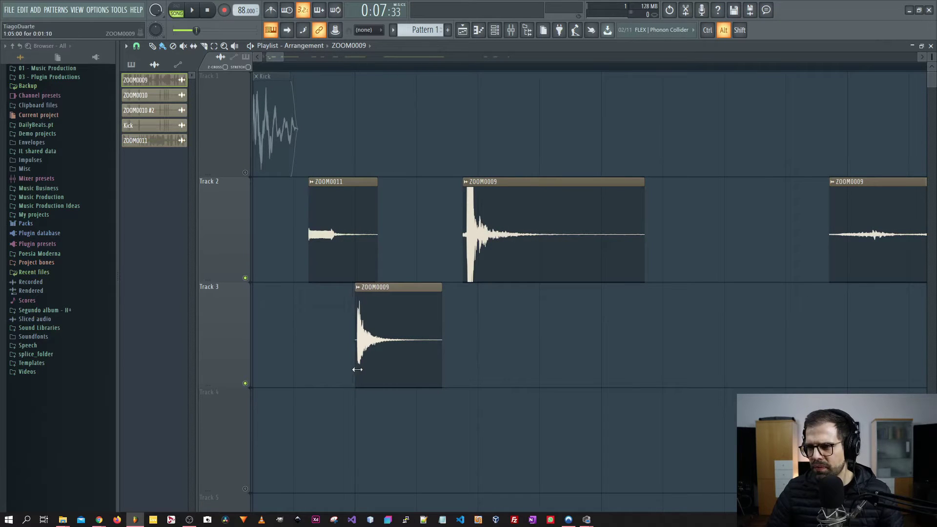
{"action": "left_click_drag", "start_coordinate": [385, 370], "coordinate": [383, 370]}
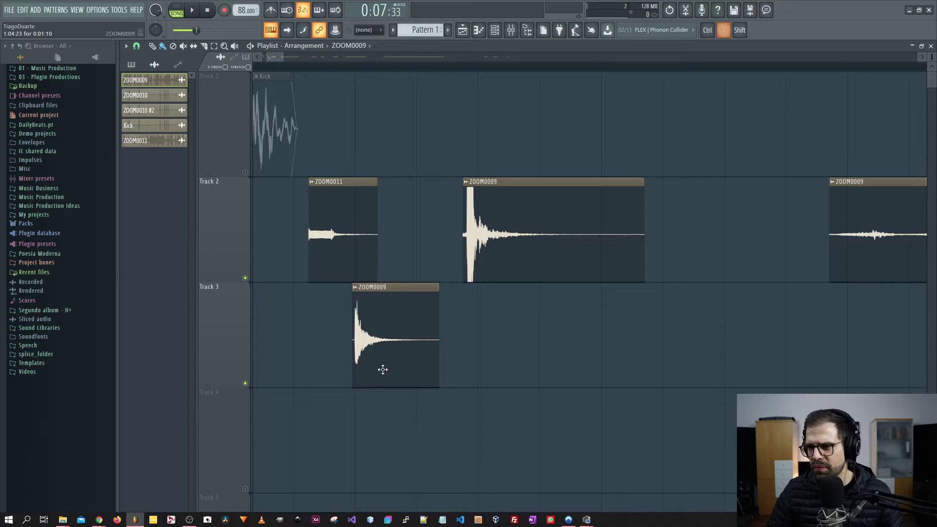
- Set the ZOOM0009 channel's declicking mode to Transient (bleeding)
{"action": "double_click", "coordinate": [389, 339]}
{"action": "left_click", "coordinate": [151, 185]}
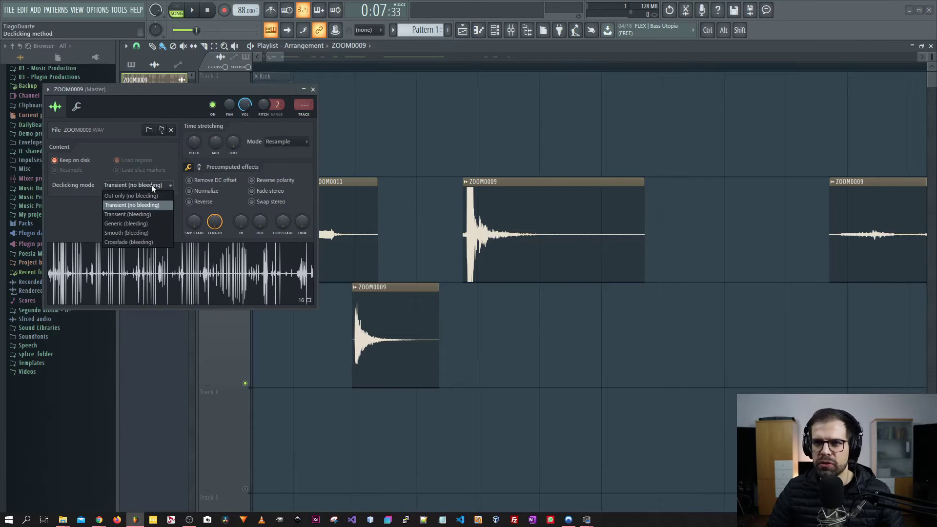
{"action": "left_click", "coordinate": [142, 214]}
{"action": "left_click", "coordinate": [313, 89]}
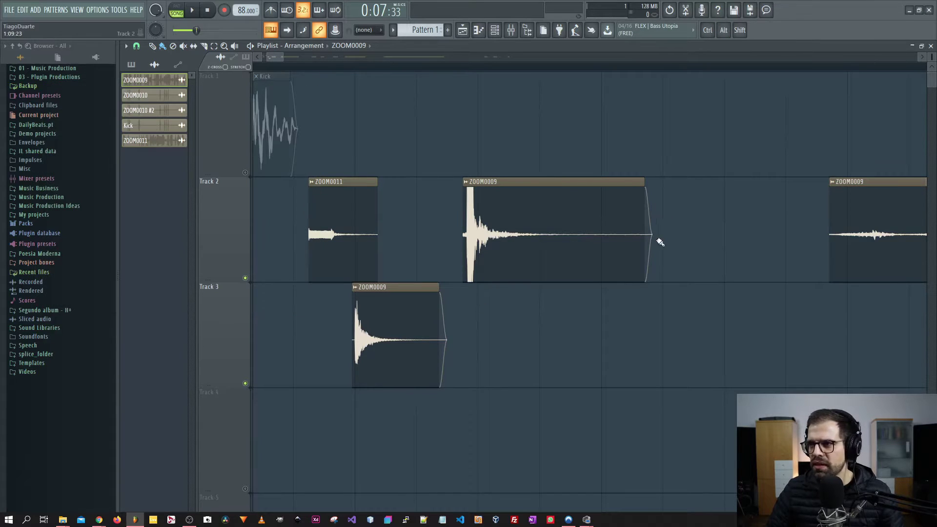
- Shorten the ZOOM0009 hit on Track 3 to 0:00:18, move it to Track 1 and solo that track
{"action": "left_click_drag", "start_coordinate": [438, 367], "coordinate": [362, 59]}
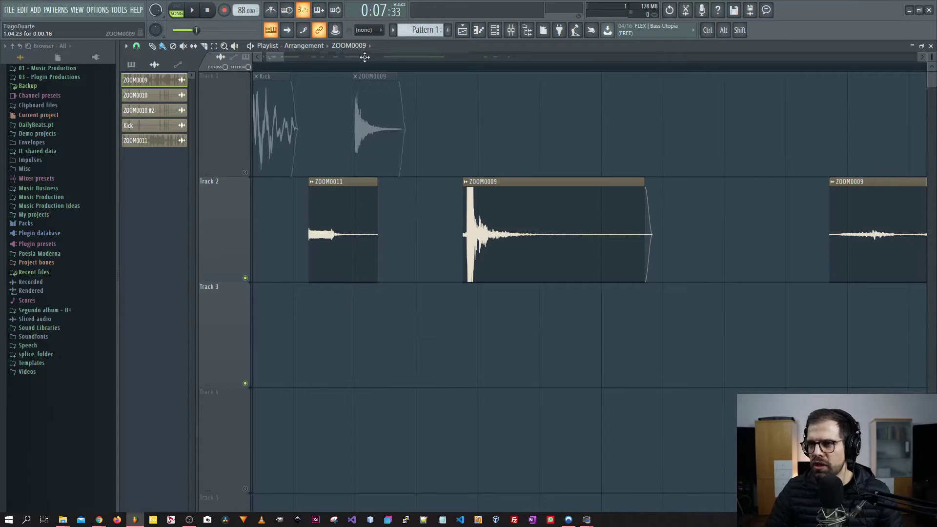
{"action": "right_click", "coordinate": [245, 173]}
{"action": "key", "text": "space"}
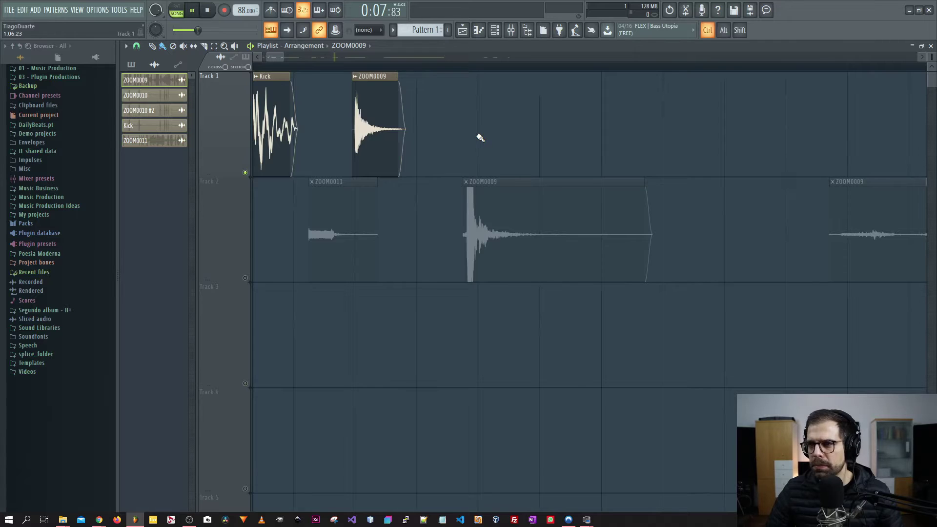
- Play the two kicks and the new hit on Track 1 several times to check their timing
{"action": "scroll", "coordinate": [481, 138], "scroll_direction": "down", "scroll_amount": 5}
{"action": "key", "text": "space"}
{"action": "key", "text": "space"}
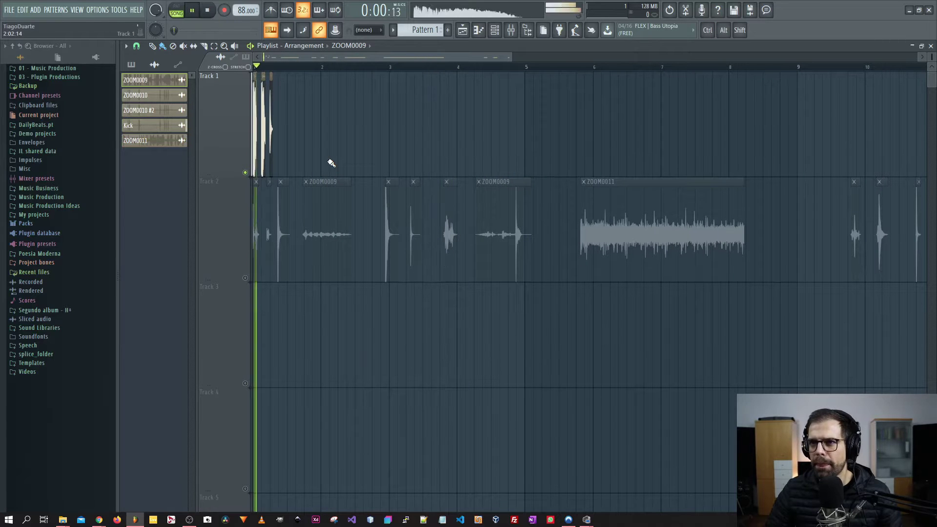
{"action": "scroll", "coordinate": [331, 163], "scroll_direction": "up", "scroll_amount": 5}
{"action": "key", "text": "space"}
{"action": "key", "text": "space"}
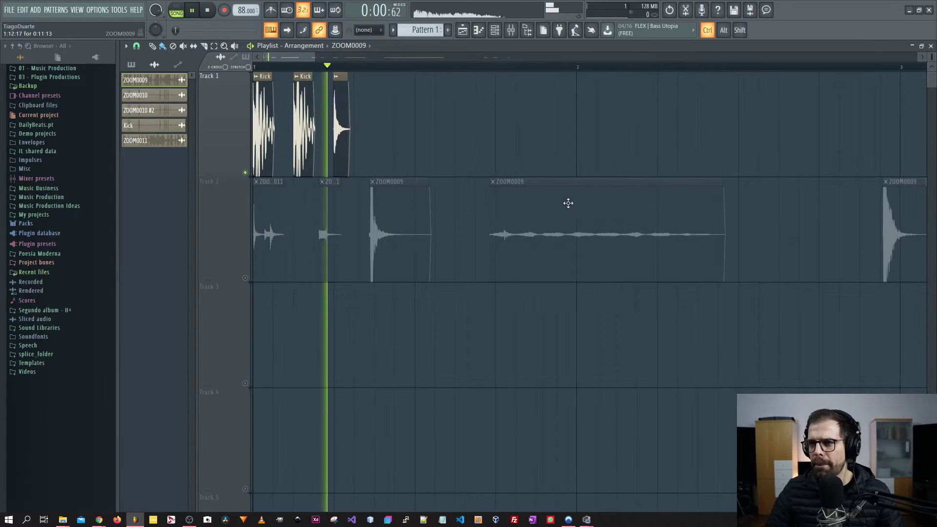
{"action": "scroll", "coordinate": [259, 243], "scroll_direction": "down", "scroll_amount": 4}
{"action": "key", "text": "space"}
- Shift Track 2's clips down to Track 3, then layer the loud ZOOM0009 hit from before bar 3 on Track 2 at 1:04:23 and play it
{"action": "left_click_drag", "start_coordinate": [241, 240], "coordinate": [235, 339]}
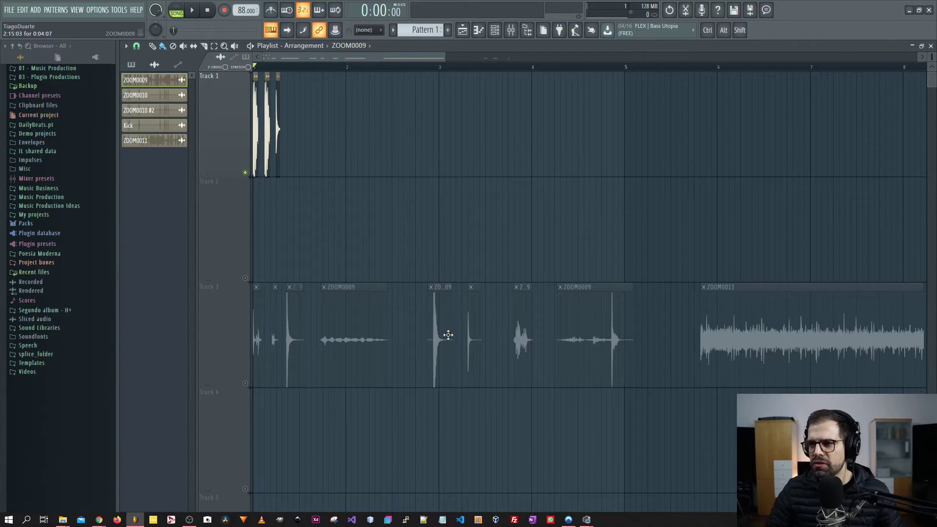
{"action": "left_click_drag", "start_coordinate": [439, 331], "coordinate": [286, 244]}
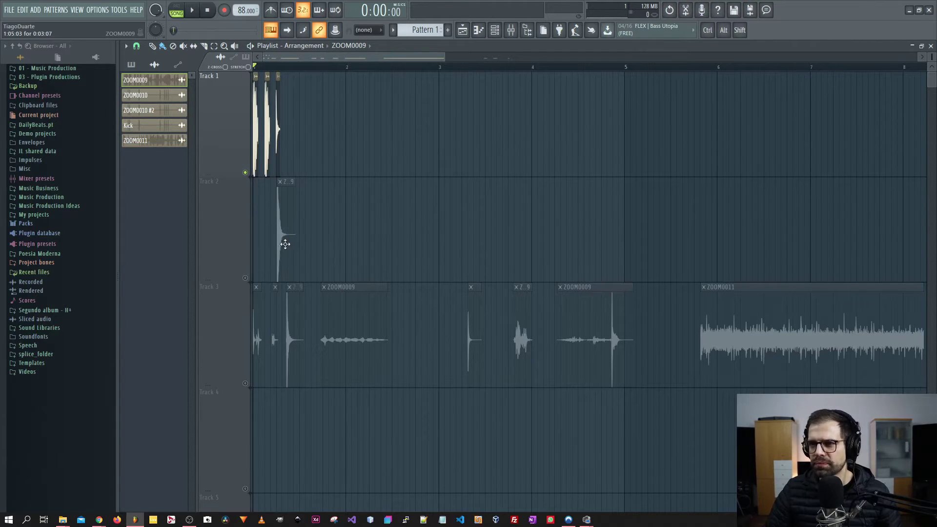
{"action": "scroll", "coordinate": [266, 250], "scroll_direction": "up", "scroll_amount": 8}
{"action": "left_click_drag", "start_coordinate": [554, 263], "coordinate": [537, 263]}
{"action": "key", "text": "space"}
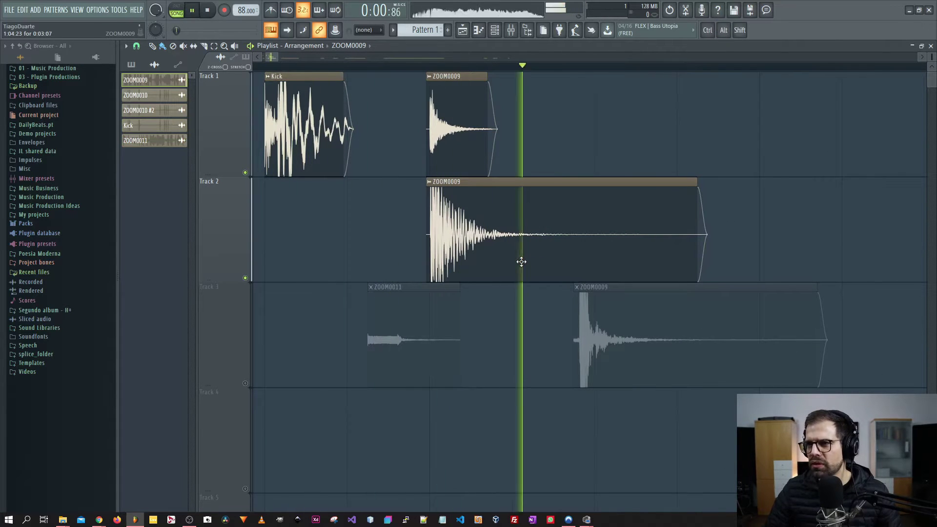
{"action": "key", "text": "space"}
{"action": "scroll", "coordinate": [517, 262], "scroll_direction": "down", "scroll_amount": 4}
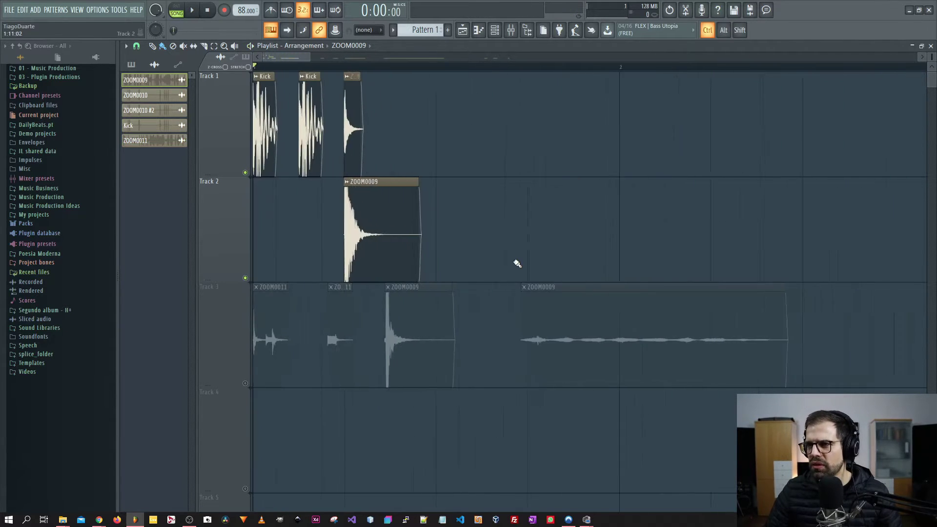
- Make the layered ZOOM0009 clip on Track 2 unique and route its channel to mixer Insert 3
{"action": "left_click", "coordinate": [348, 184]}
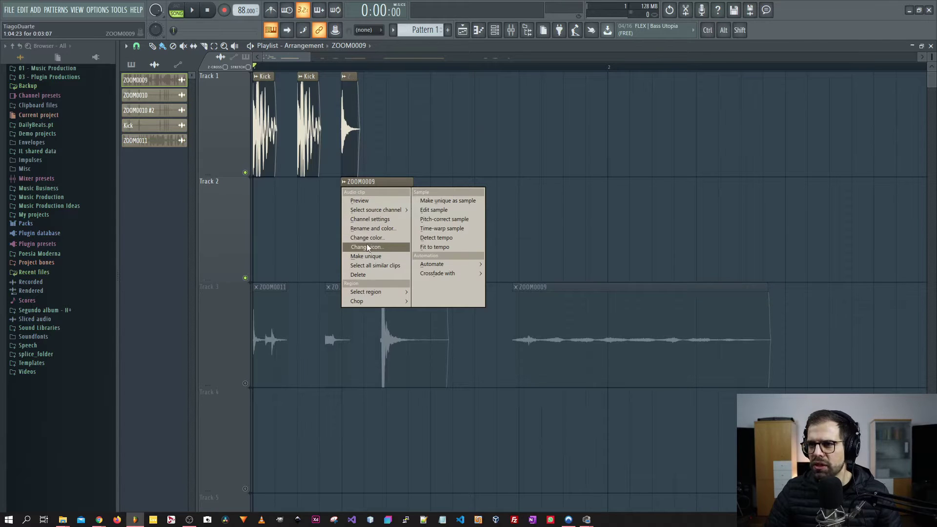
{"action": "left_click", "coordinate": [370, 256]}
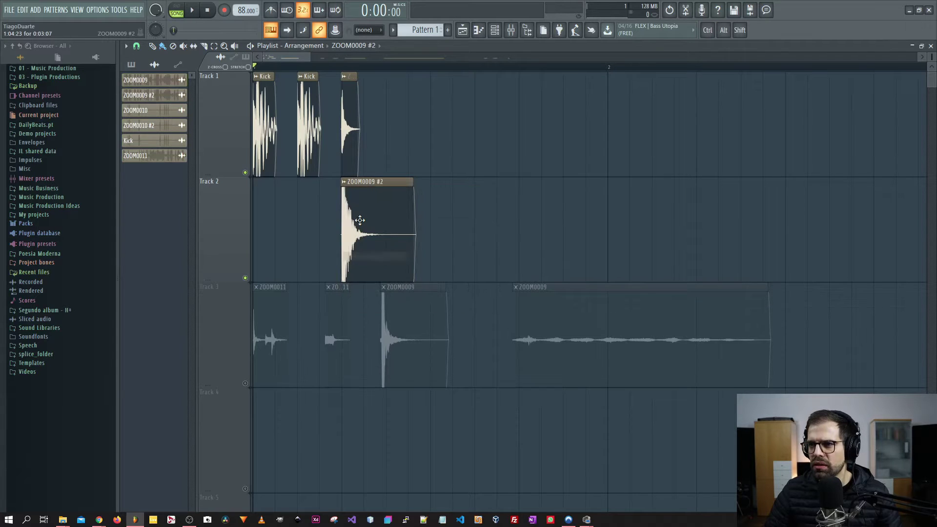
{"action": "double_click", "coordinate": [366, 182]}
{"action": "double_click", "coordinate": [264, 65]}
{"action": "scroll", "coordinate": [263, 66], "scroll_direction": "up", "scroll_amount": 2}
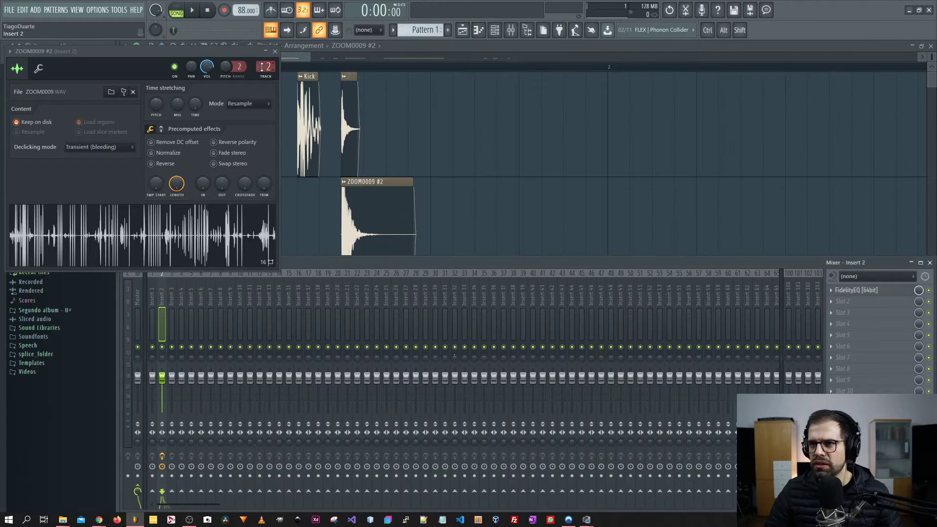
{"action": "scroll", "coordinate": [262, 67], "scroll_direction": "up", "scroll_amount": 1}
{"action": "left_click", "coordinate": [275, 51]}
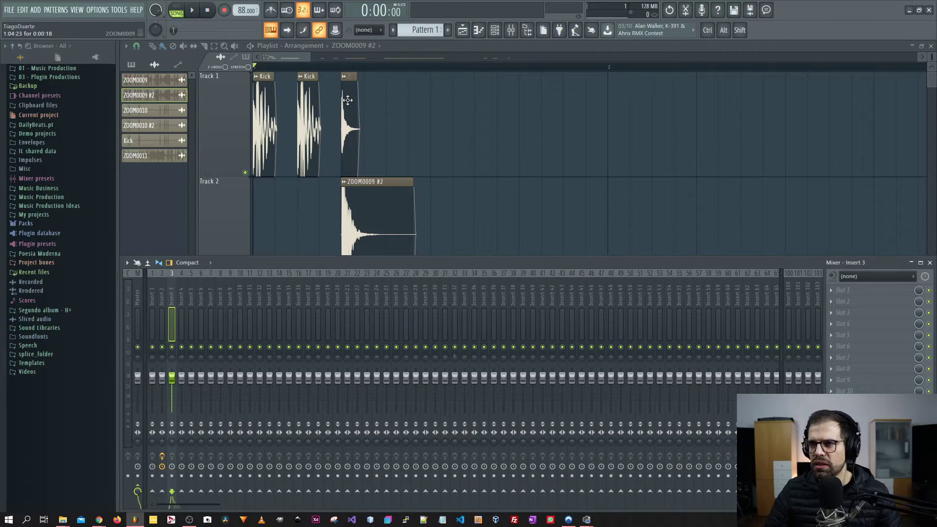
- Make the short ZOOM0009 hit on Track 1 unique as its own channel
{"action": "key", "text": "F9"}
{"action": "double_click", "coordinate": [347, 100]}
{"action": "left_click", "coordinate": [314, 90]}
{"action": "left_click", "coordinate": [345, 76]}
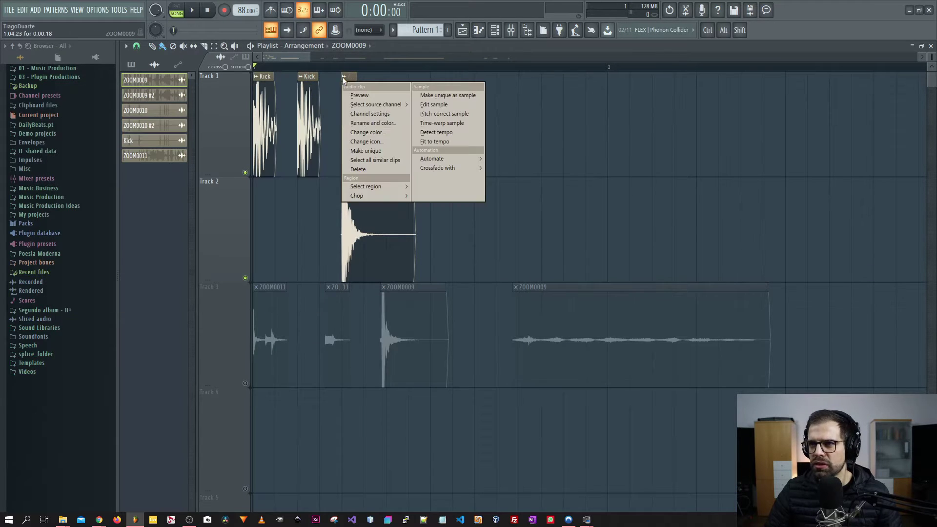
{"action": "left_click", "coordinate": [371, 151]}
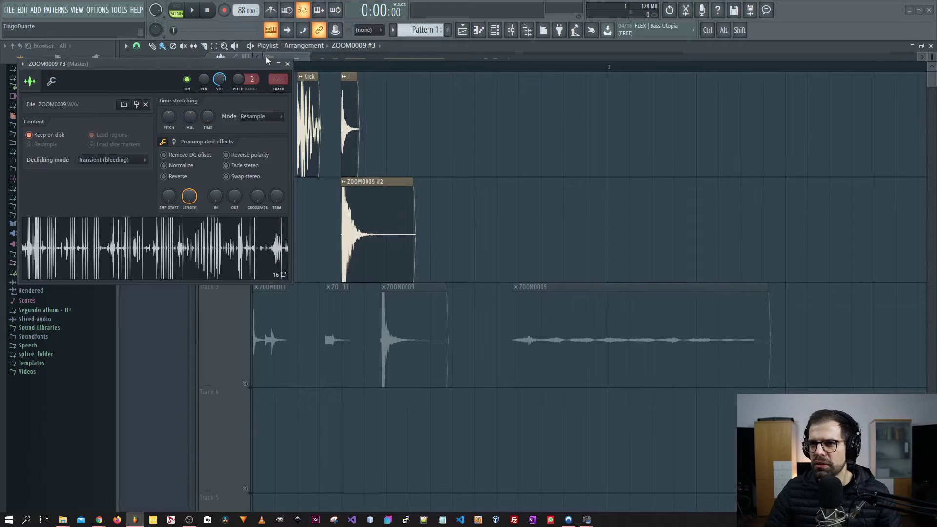
{"action": "left_click", "coordinate": [288, 64]}
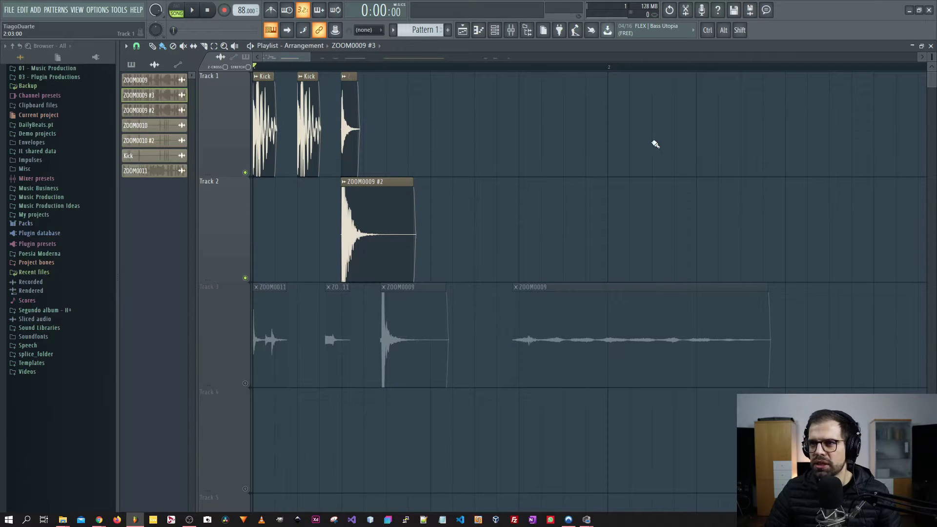
- Lower the C4 Stereo output gain on Insert 3 to 1.3 dB while playing back the drum hits
{"action": "double_click", "coordinate": [398, 223]}
{"action": "key", "text": "space"}
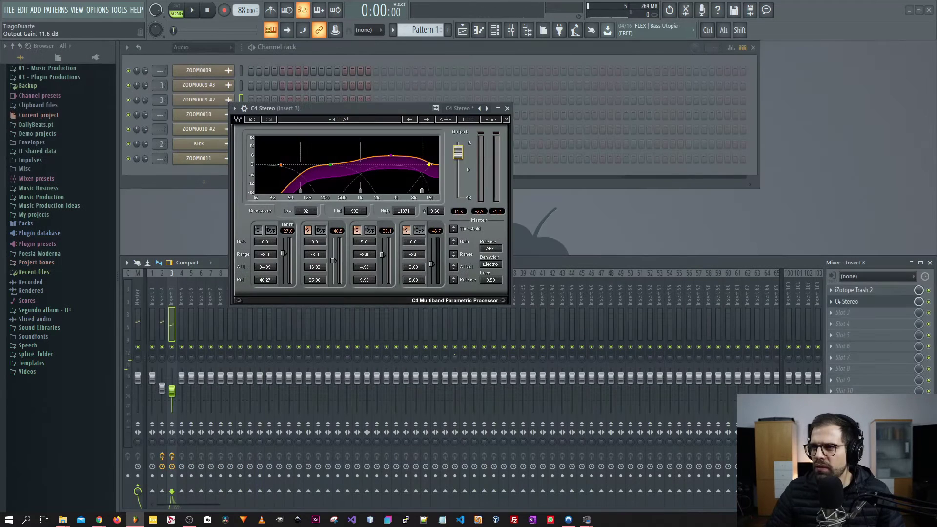
{"action": "key", "text": "space"}
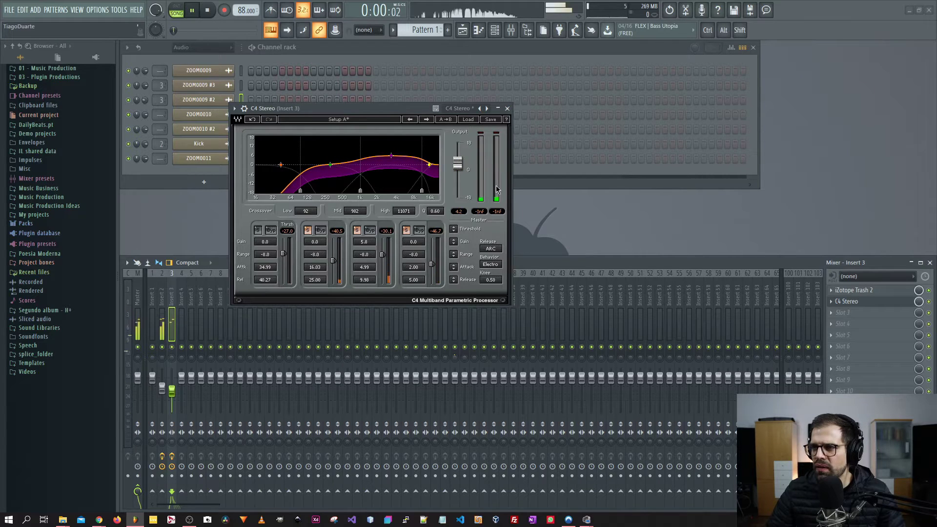
{"action": "key", "text": "space"}
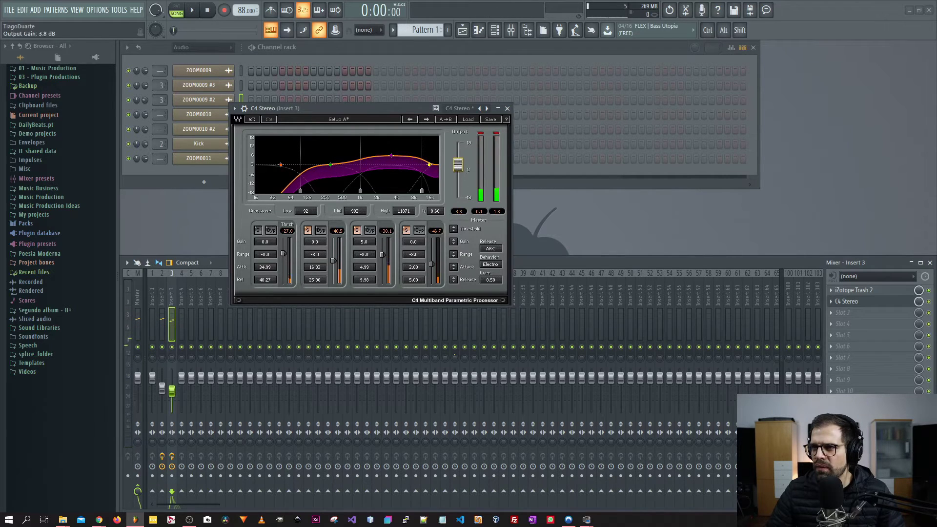
{"action": "left_click_drag", "start_coordinate": [458, 165], "coordinate": [458, 166]}
{"action": "key", "text": "space"}
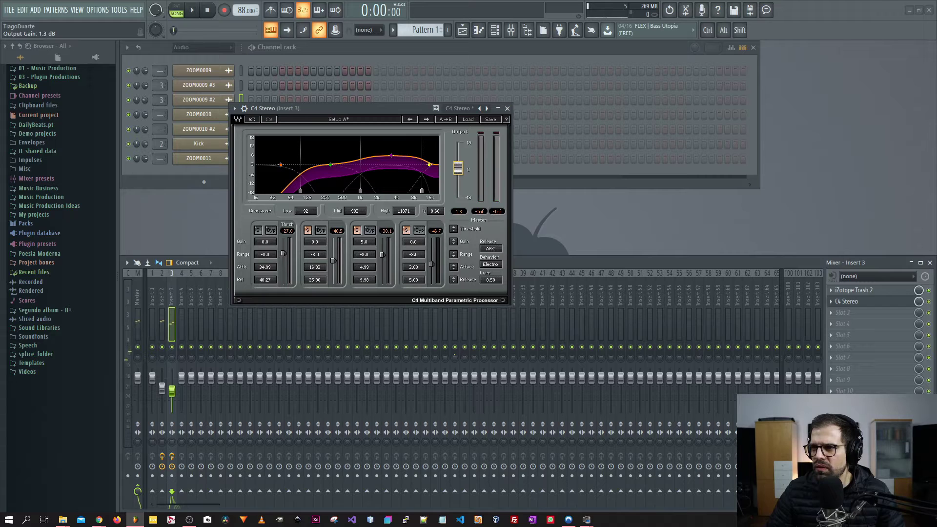
- Add the L1 limiter Stereo effect to slot 3 of Insert 3 and place its window beside the C4
{"action": "left_click", "coordinate": [842, 312]}
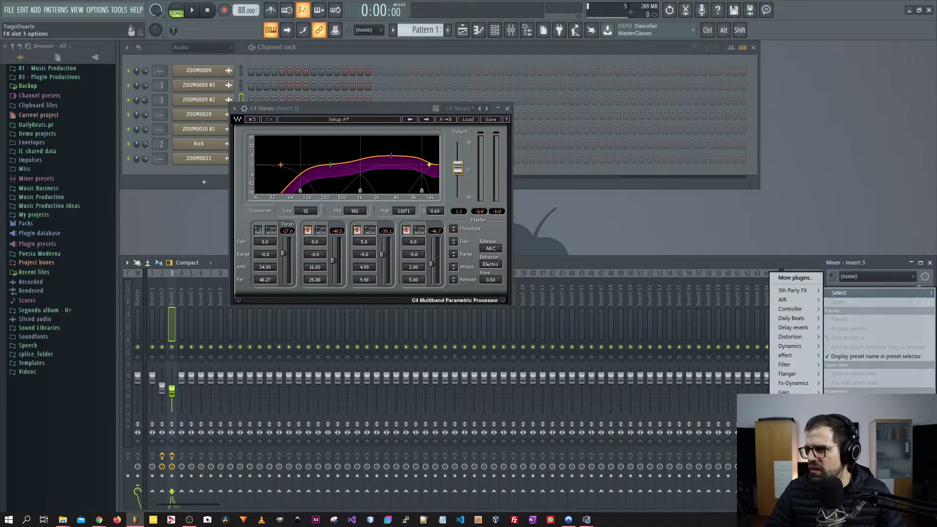
{"action": "mouse_move", "coordinate": [786, 469]}
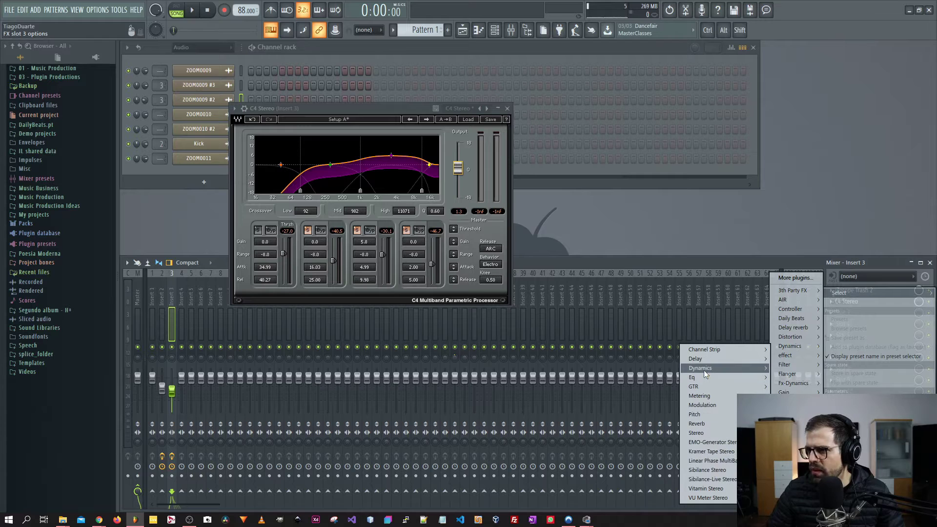
{"action": "mouse_move", "coordinate": [708, 369]}
{"action": "left_click", "coordinate": [669, 442]}
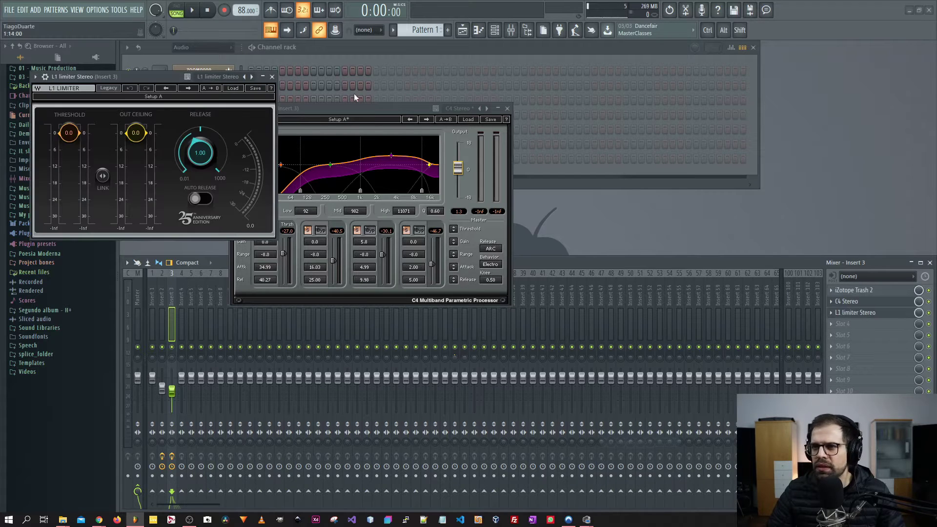
{"action": "left_click_drag", "start_coordinate": [146, 75], "coordinate": [614, 113]}
- Set the L1 limiter threshold to -8.0 during playback and return to the playlist
{"action": "key", "text": "space"}
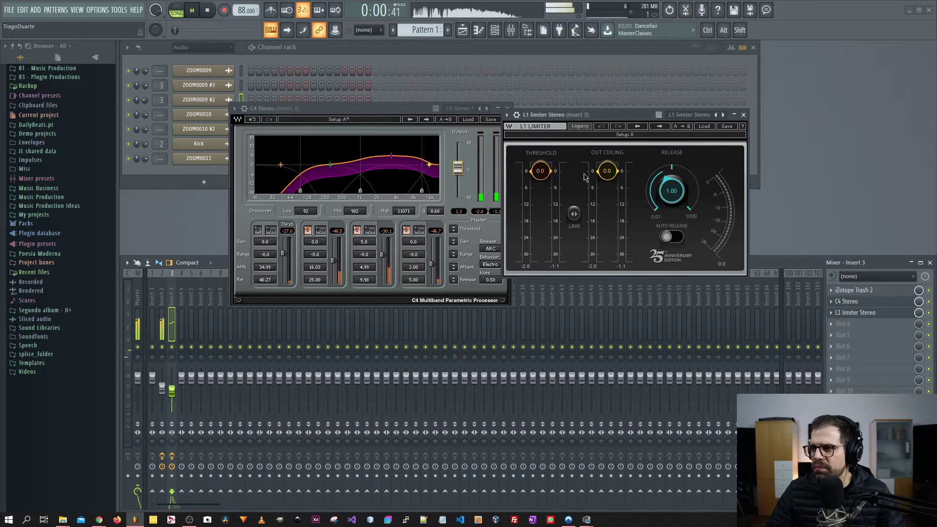
{"action": "left_click_drag", "start_coordinate": [548, 181], "coordinate": [547, 205]}
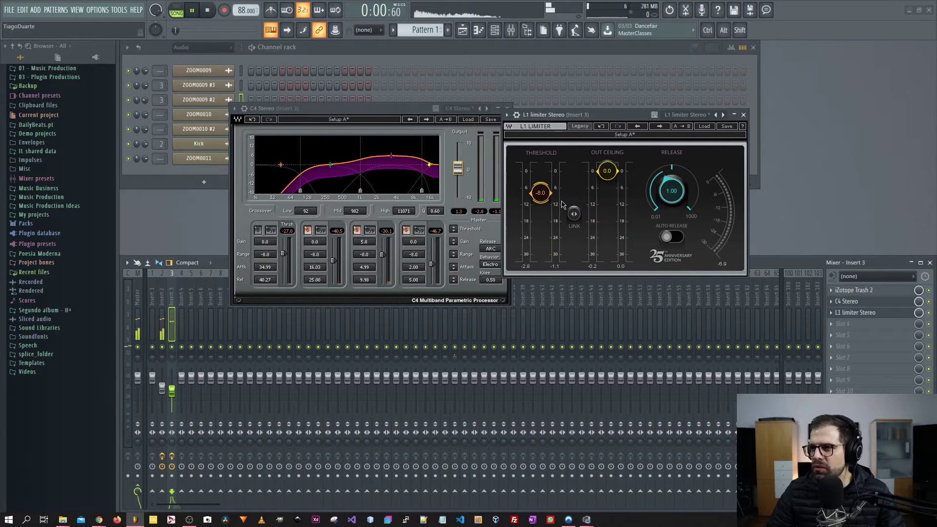
{"action": "left_click", "coordinate": [741, 115]}
{"action": "key", "text": "F5"}
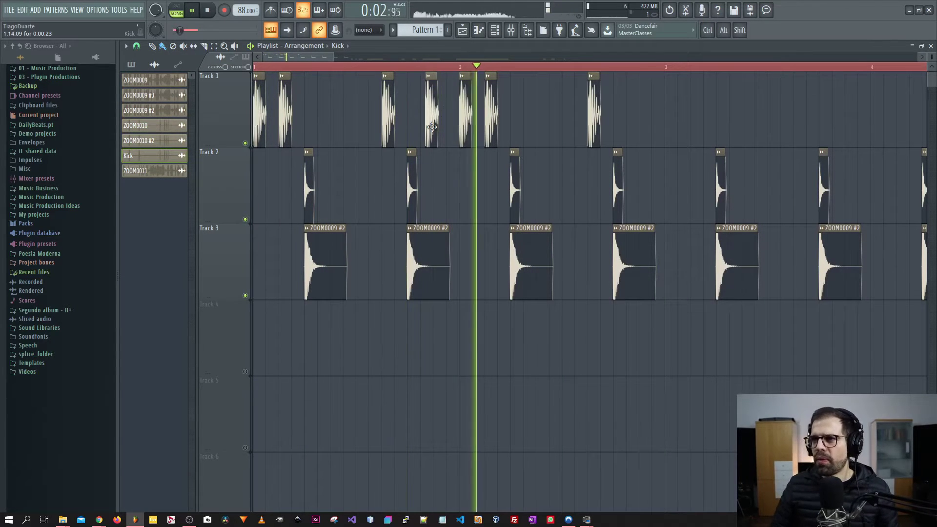
- Move the fourth kick on Track 1 two steps later, remove the kick at the start of bar 2, and replay the beat
{"action": "left_click_drag", "start_coordinate": [432, 127], "coordinate": [458, 128]}
{"action": "key", "text": "space"}
{"action": "key", "text": "space"}
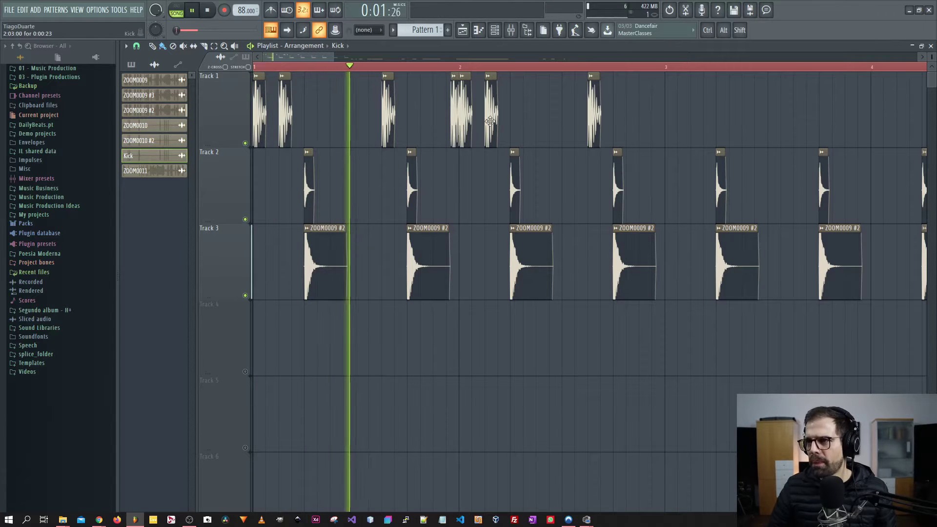
{"action": "mouse_move", "coordinate": [491, 117]}
{"action": "left_mouse_down"}
{"action": "mouse_move", "coordinate": [466, 117]}
{"action": "mouse_move", "coordinate": [492, 117]}
{"action": "left_mouse_up"}
{"action": "key", "text": "space"}
{"action": "key", "text": "space"}
{"action": "scroll", "coordinate": [515, 126], "scroll_direction": "down", "scroll_amount": 3}
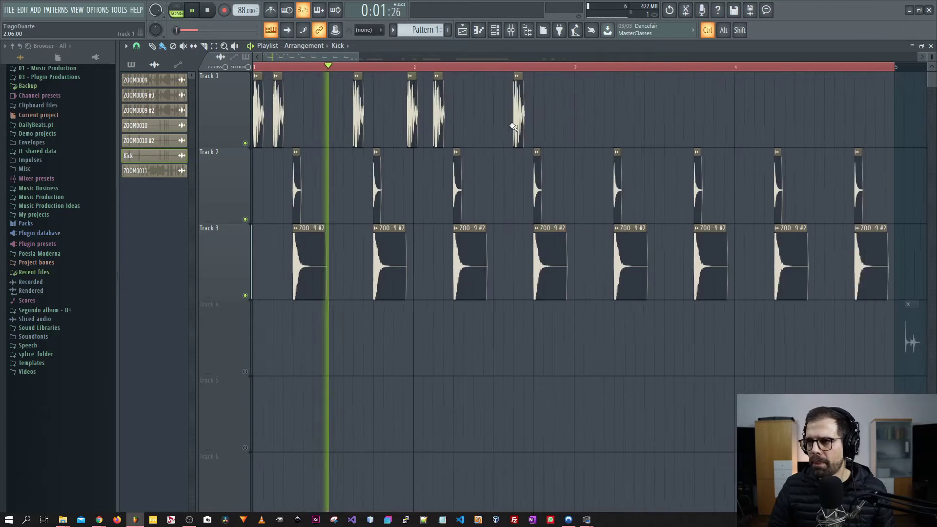
- Repeat the two-bar kick pattern on Track 1 across bars 3 and 4, then play and stop the beat
{"action": "left_click_drag", "start_coordinate": [549, 126], "coordinate": [597, 131]}
{"action": "key", "text": "space"}
{"action": "key", "text": "space"}
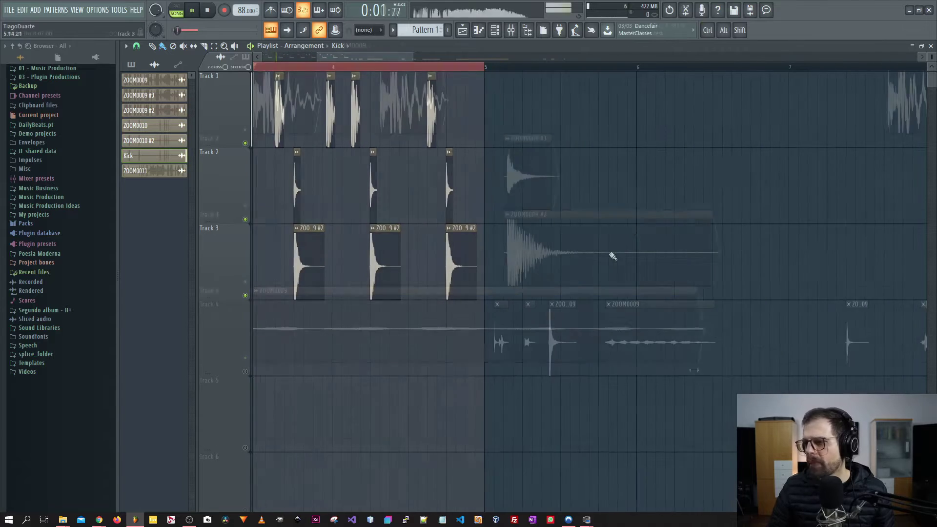
- Shorten the ZOOM0009 clip at the start of Track 4 and make it a unique audio clip
{"action": "left_click_drag", "start_coordinate": [706, 369], "coordinate": [647, 376]}
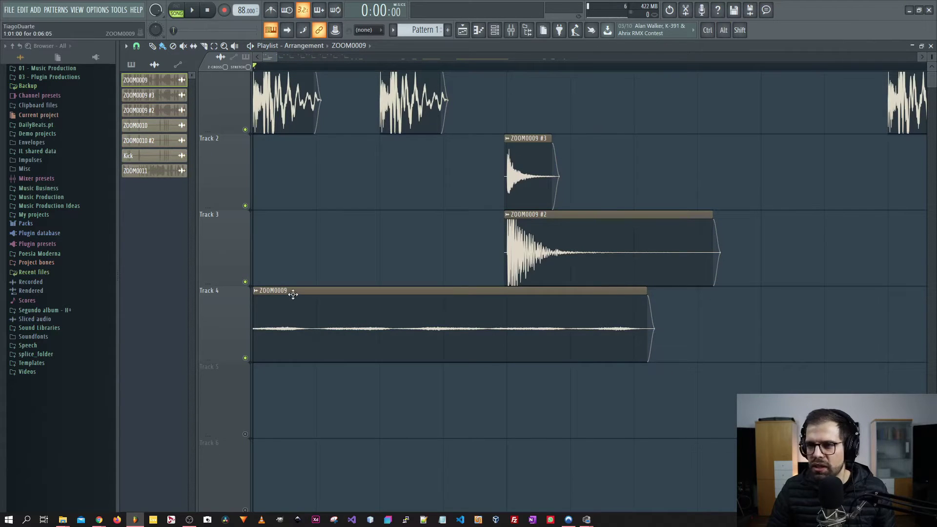
{"action": "left_click", "coordinate": [255, 290]}
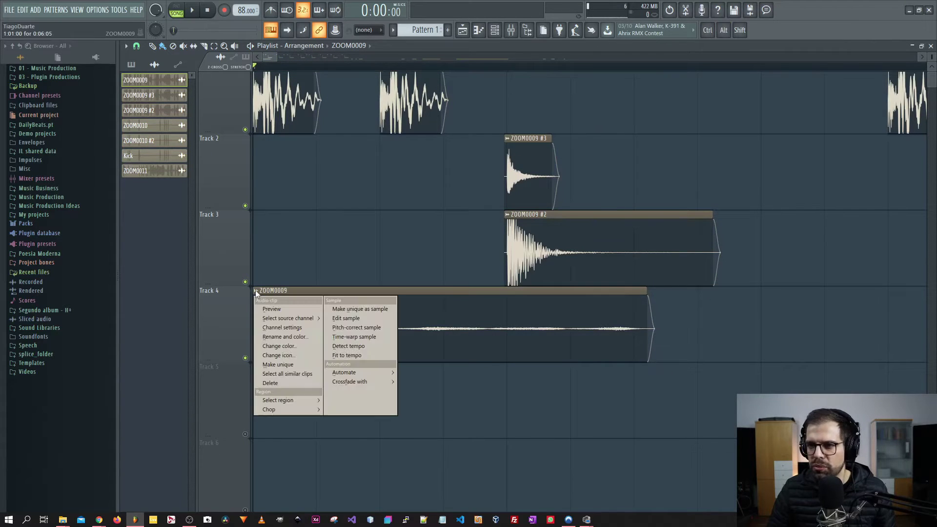
{"action": "left_click", "coordinate": [289, 364]}
- Slice the unique Track 4 clip into four short hits and delete the leftover tail
{"action": "left_click_drag", "start_coordinate": [332, 362], "coordinate": [317, 349]}
{"action": "left_click_drag", "start_coordinate": [386, 361], "coordinate": [397, 342]}
{"action": "left_click_drag", "start_coordinate": [481, 364], "coordinate": [491, 350]}
{"action": "mouse_move", "coordinate": [561, 363]}
{"action": "left_mouse_down"}
{"action": "mouse_move", "coordinate": [576, 352]}
{"action": "mouse_move", "coordinate": [571, 357]}
{"action": "left_mouse_up"}
{"action": "right_click", "coordinate": [606, 340]}
- Line up the audio inside the ZOOM0009 #4 slices on Track 4 so each hit falls on the grid
{"action": "left_click_drag", "start_coordinate": [338, 341], "coordinate": [342, 307]}
{"action": "left_click", "coordinate": [343, 307]}
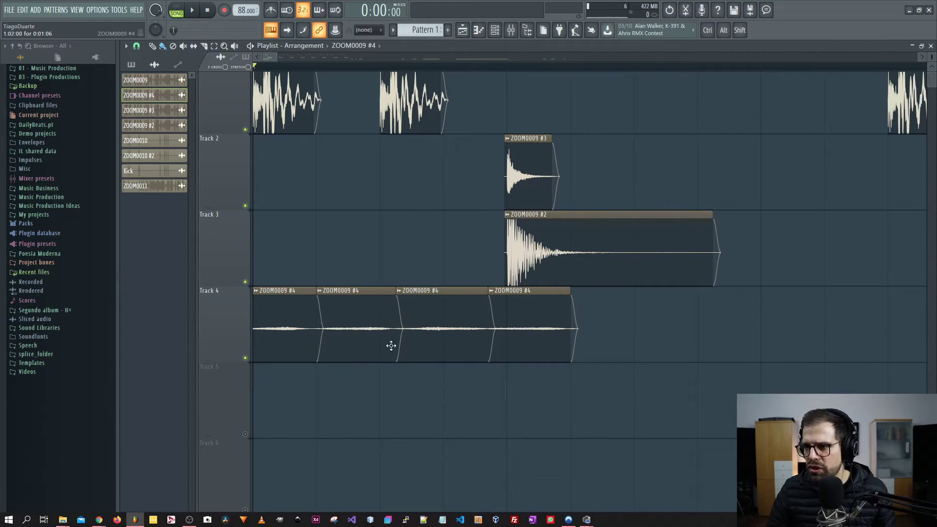
{"action": "key", "text": "shift"}
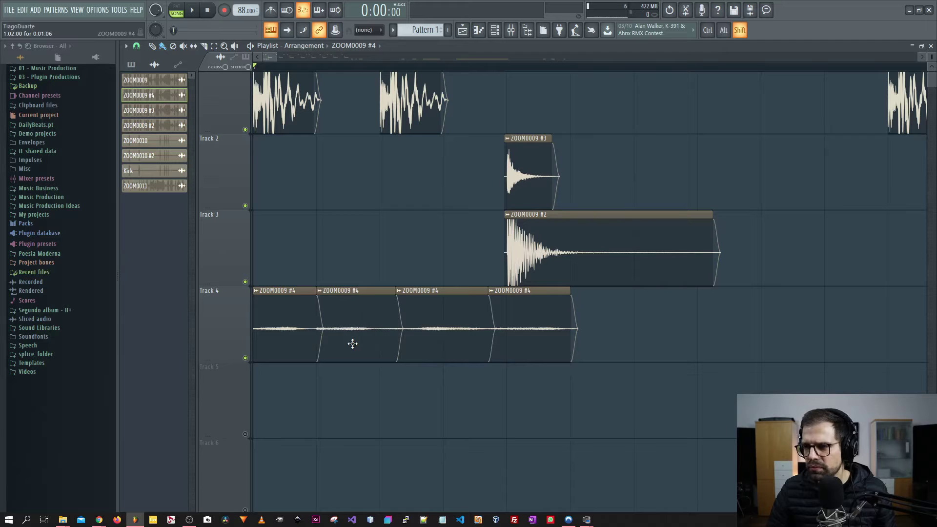
{"action": "left_click_drag", "start_coordinate": [396, 352], "coordinate": [361, 352]}
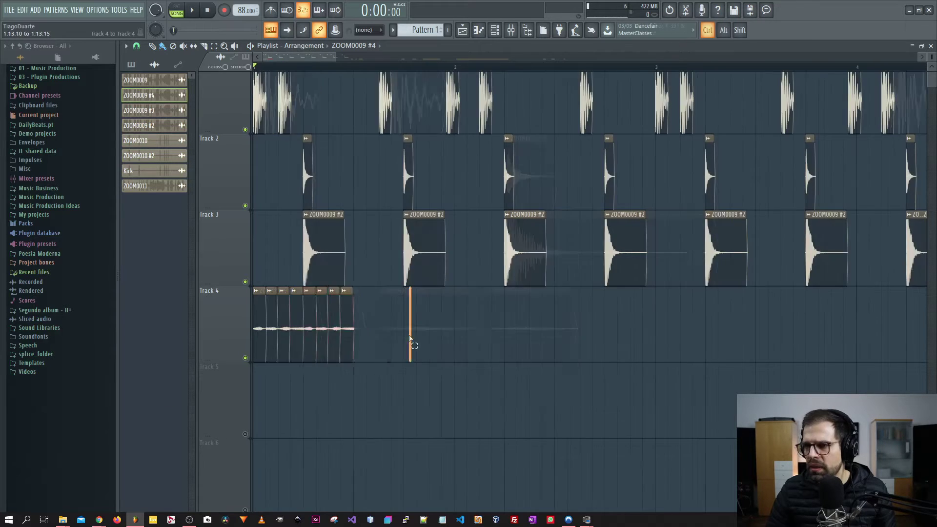
- Duplicate the half-bar run of ZOOM0009 #4 hits on Track 4 until it fills bars 1 to 4
{"action": "left_click_drag", "start_coordinate": [412, 293], "coordinate": [268, 331]}
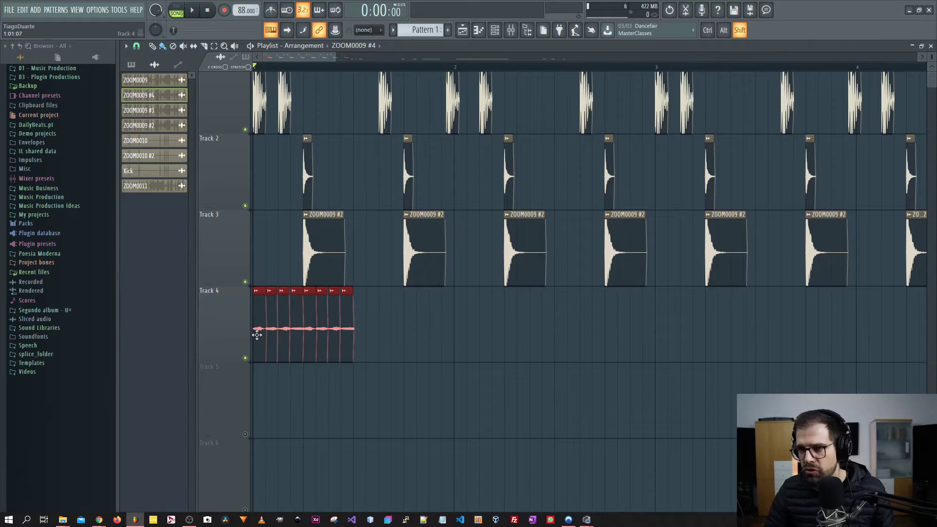
{"action": "key", "text": "ctrl+b"}
{"action": "key", "text": "ctrl+b"}
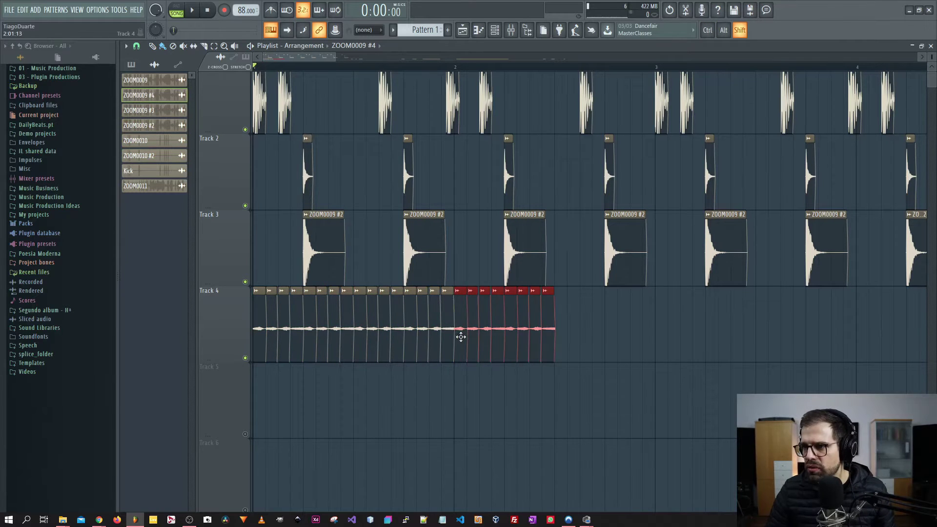
{"action": "key", "text": "ctrl+b"}
{"action": "key", "text": "ctrl+a"}
{"action": "scroll", "coordinate": [397, 400], "scroll_direction": "down", "scroll_amount": 2, "text": "ctrl"}
{"action": "scroll", "coordinate": [397, 400], "scroll_direction": "down", "scroll_amount": 1, "text": "ctrl"}
{"action": "left_click_drag", "start_coordinate": [256, 339], "coordinate": [499, 341]}
{"action": "left_click", "coordinate": [225, 329]}
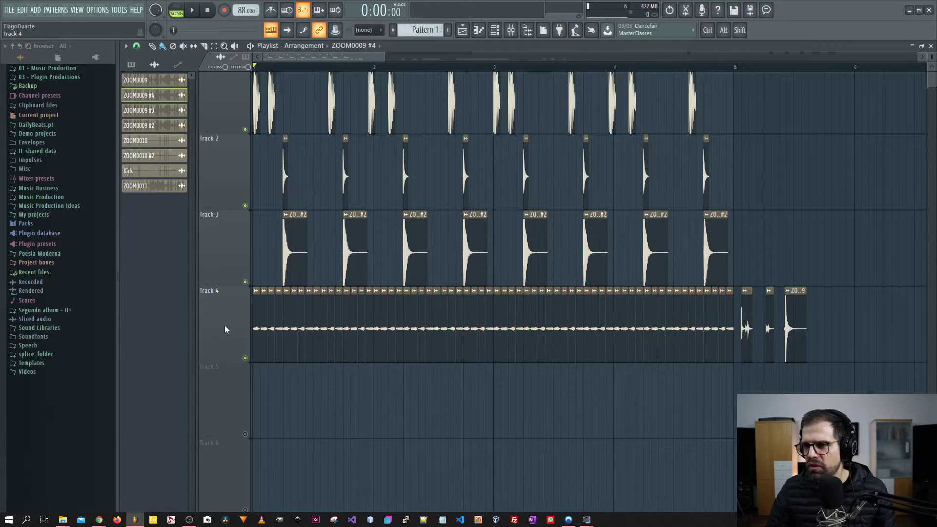
- Route the ZOOM0009 #4 channel to mixer Insert 4 and lower that insert's fader slightly
{"action": "double_click", "coordinate": [257, 310]}
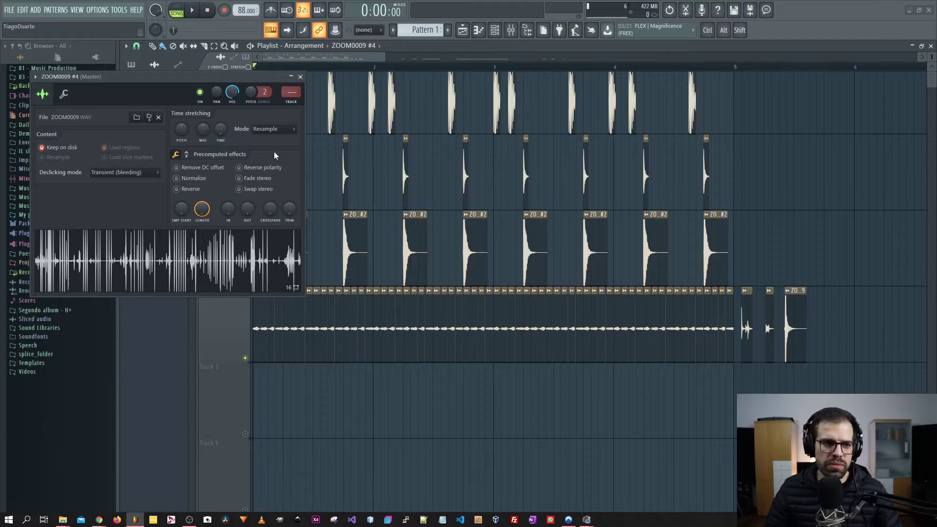
{"action": "key", "text": "space"}
{"action": "key", "text": "space"}
{"action": "scroll", "coordinate": [291, 91], "scroll_direction": "up", "scroll_amount": 4}
{"action": "double_click", "coordinate": [289, 91]}
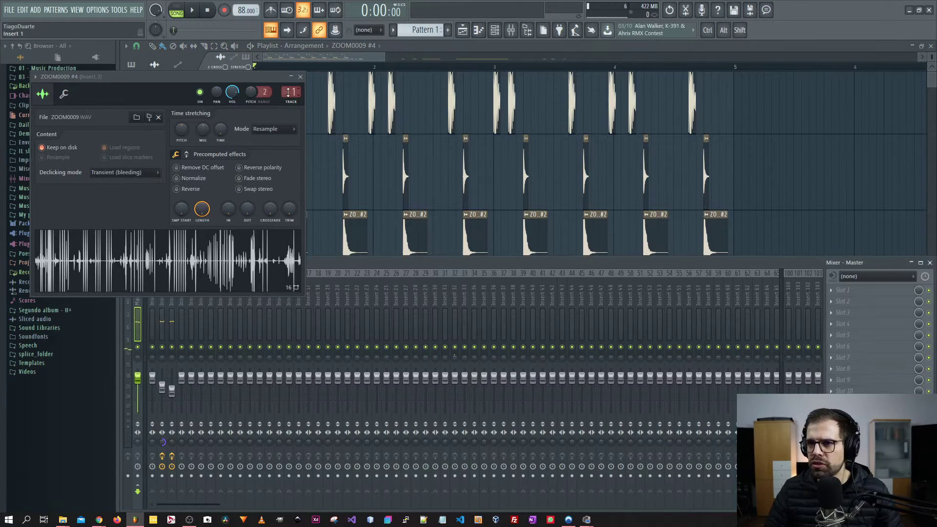
{"action": "left_click", "coordinate": [301, 78]}
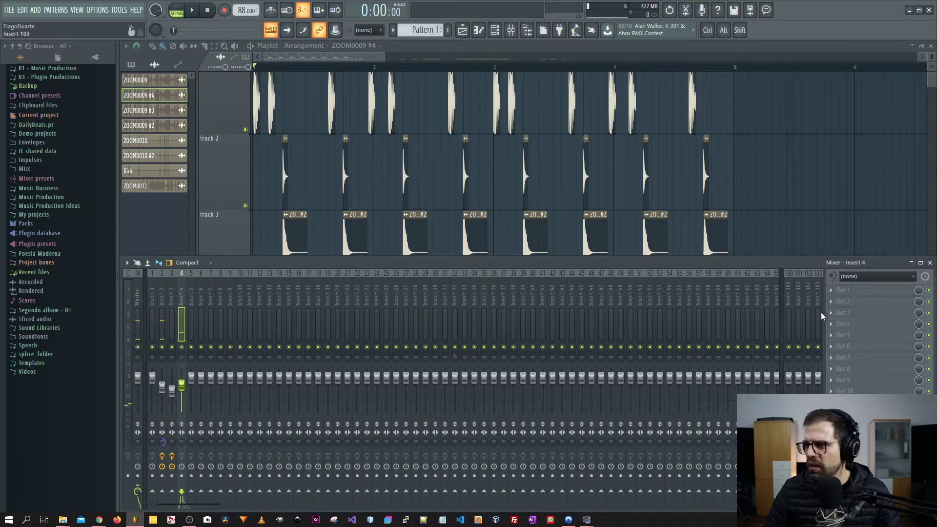
- Add FidelityEQ to slot 1 of Insert 4 and enable its high-pass filter at about 1.8 kHz during playback
{"action": "left_click", "coordinate": [861, 291]}
{"action": "mouse_move", "coordinate": [801, 320]}
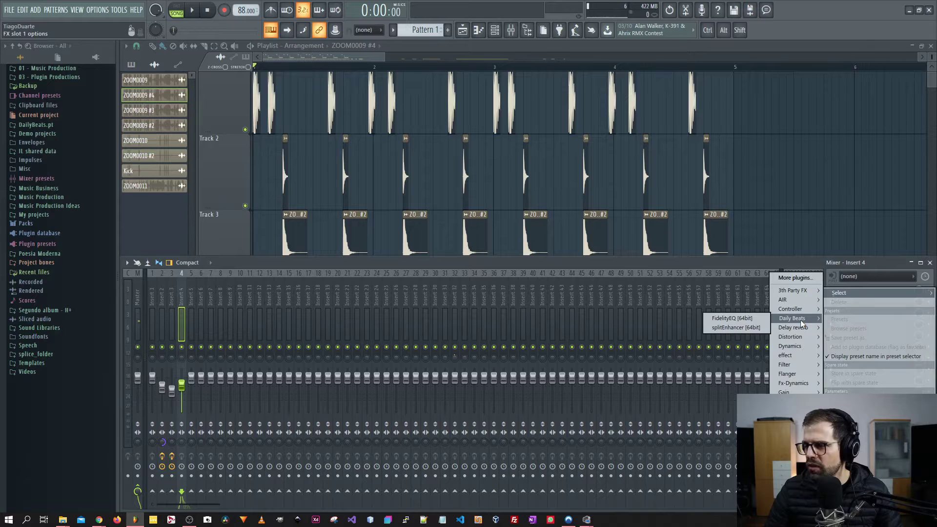
{"action": "left_click", "coordinate": [712, 318]}
{"action": "left_click", "coordinate": [88, 120]}
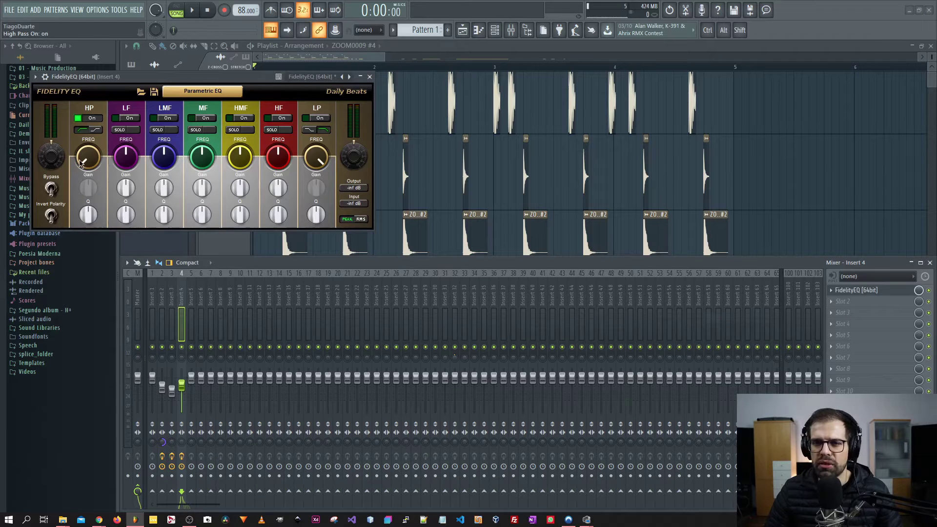
{"action": "key", "text": "space"}
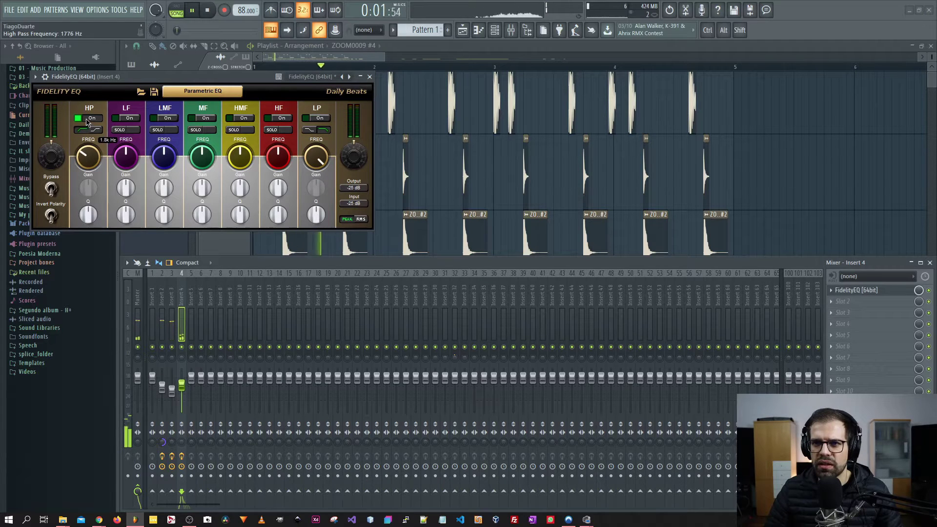
- Place copies of the ZOOM0011 clip every two steps along Track 6 in bar 1
{"action": "scroll", "coordinate": [91, 157], "scroll_direction": "up", "scroll_amount": 3}
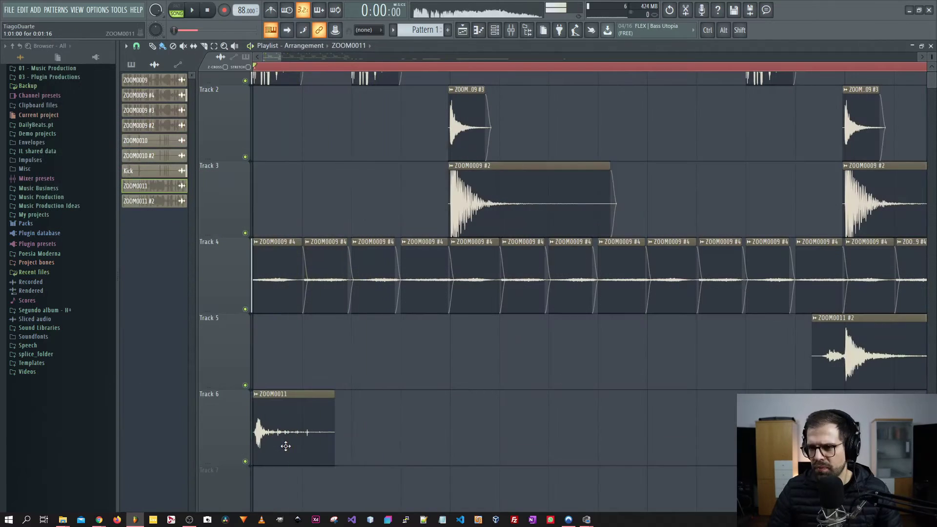
{"action": "left_click", "coordinate": [365, 443]}
{"action": "left_click", "coordinate": [475, 441]}
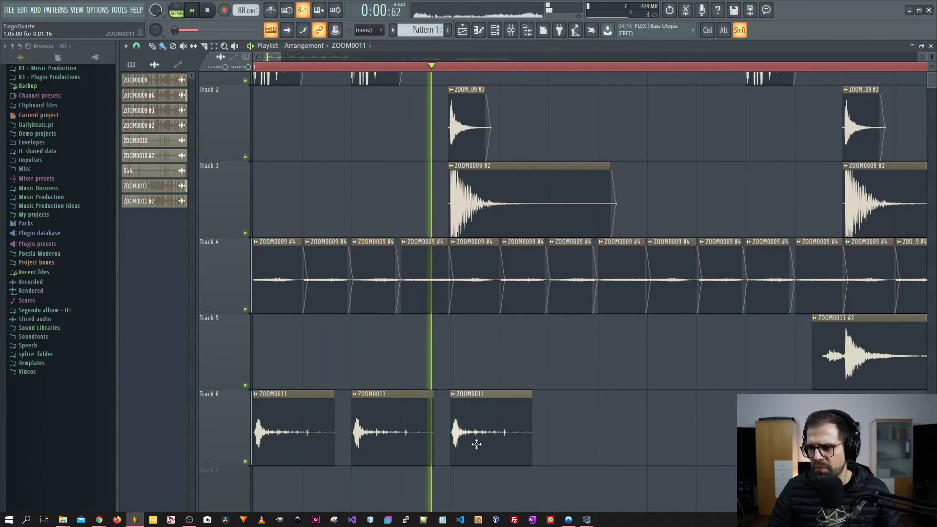
{"action": "left_click", "coordinate": [576, 447]}
- Duplicate the full bar of ZOOM0011 hits on Track 6 into bar 2 and clear the selection
{"action": "scroll", "coordinate": [577, 454], "scroll_direction": "down", "scroll_amount": 4}
{"action": "left_click_drag", "start_coordinate": [481, 434], "coordinate": [805, 452]}
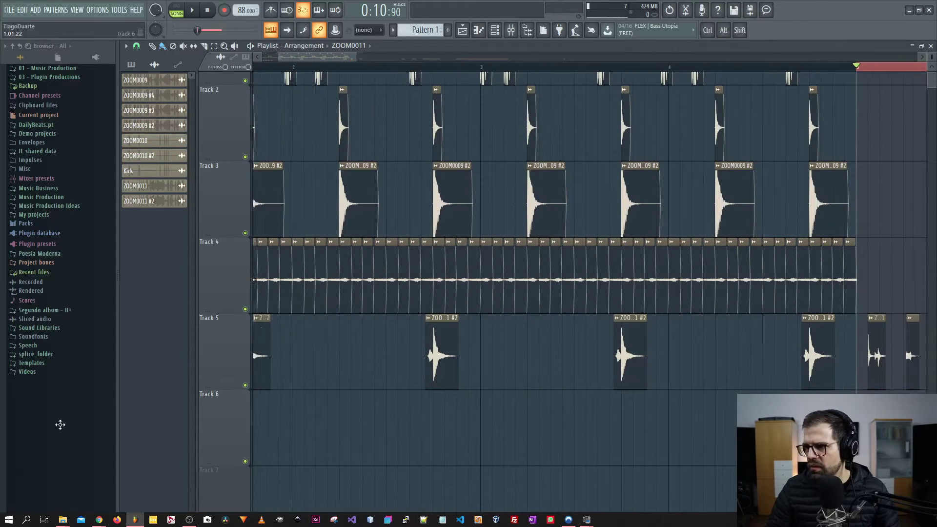
{"action": "key", "text": "ctrl+z"}
{"action": "left_click_drag", "start_coordinate": [262, 432], "coordinate": [354, 431]}
{"action": "left_click_drag", "start_coordinate": [505, 454], "coordinate": [445, 441]}
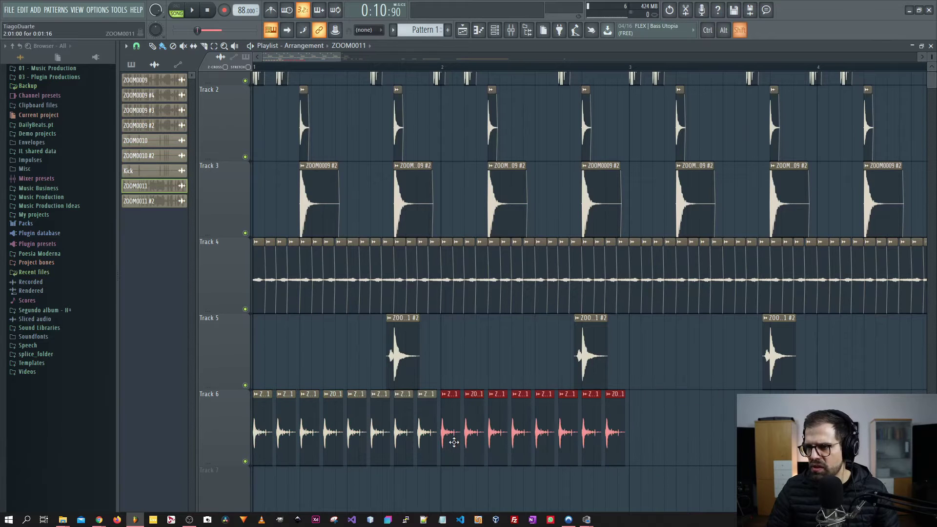
{"action": "scroll", "coordinate": [454, 459], "scroll_direction": "down", "scroll_amount": 3}
{"action": "scroll", "coordinate": [406, 439], "scroll_direction": "up", "scroll_amount": 3}
{"action": "left_click", "coordinate": [416, 496]}
{"action": "scroll", "coordinate": [405, 488], "scroll_direction": "down", "scroll_amount": 5}
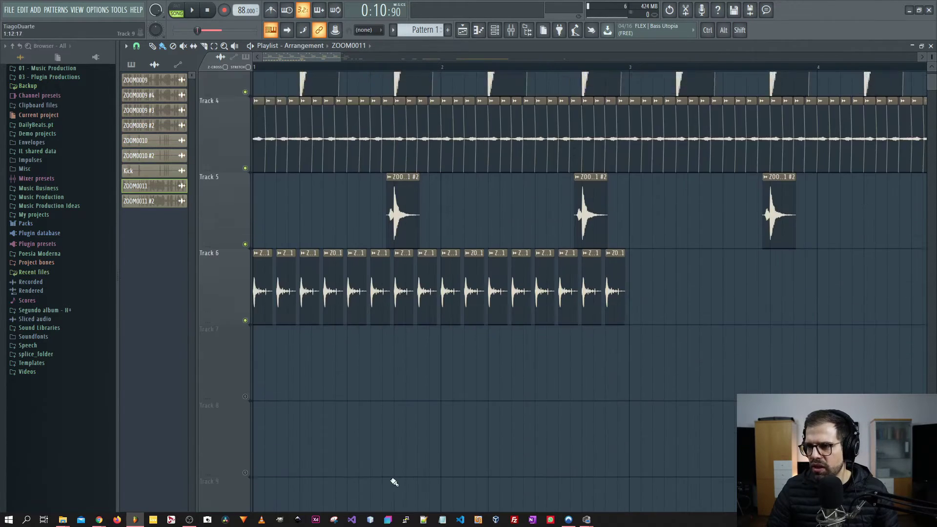
{"action": "scroll", "coordinate": [373, 373], "scroll_direction": "up", "scroll_amount": 4}
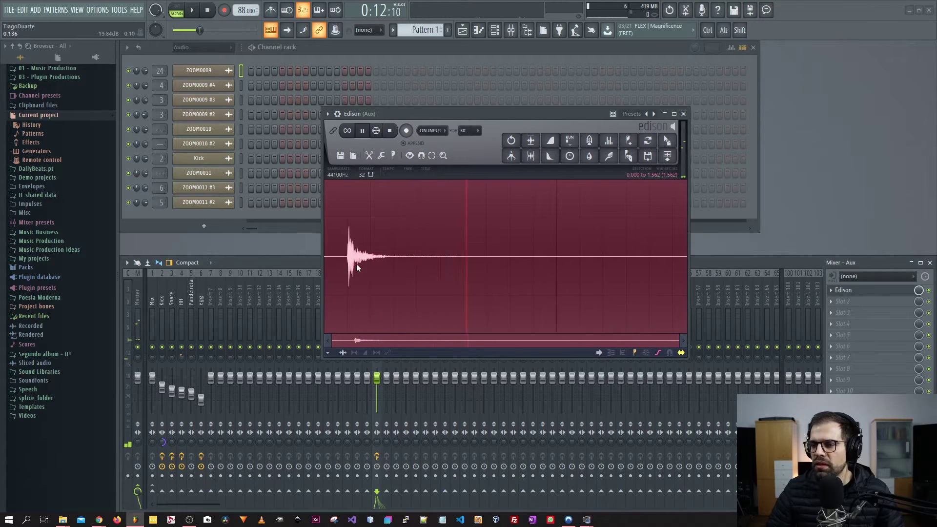
- Select the 0:132 to 0:141 stretch of the recorded hit's tail in Edison
{"action": "scroll", "coordinate": [351, 259], "scroll_direction": "up", "scroll_amount": 6}
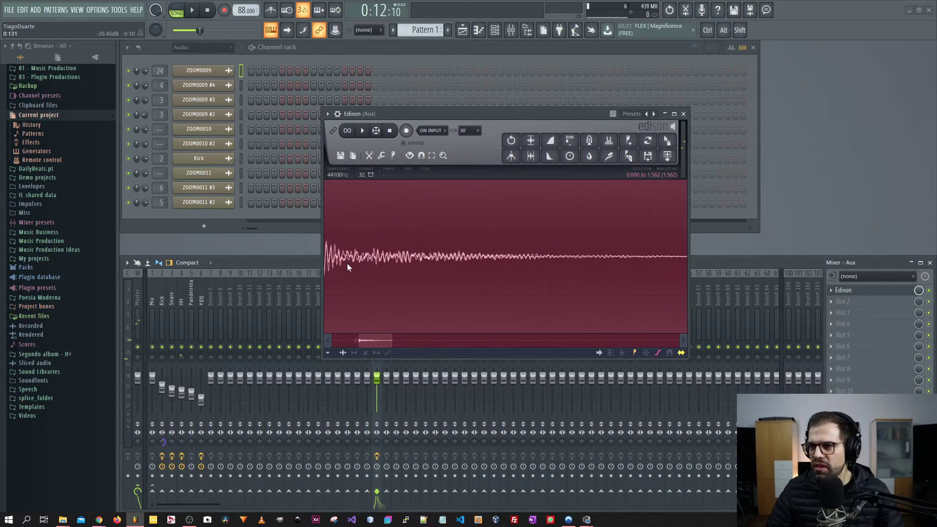
{"action": "scroll", "coordinate": [352, 265], "scroll_direction": "up", "scroll_amount": 3}
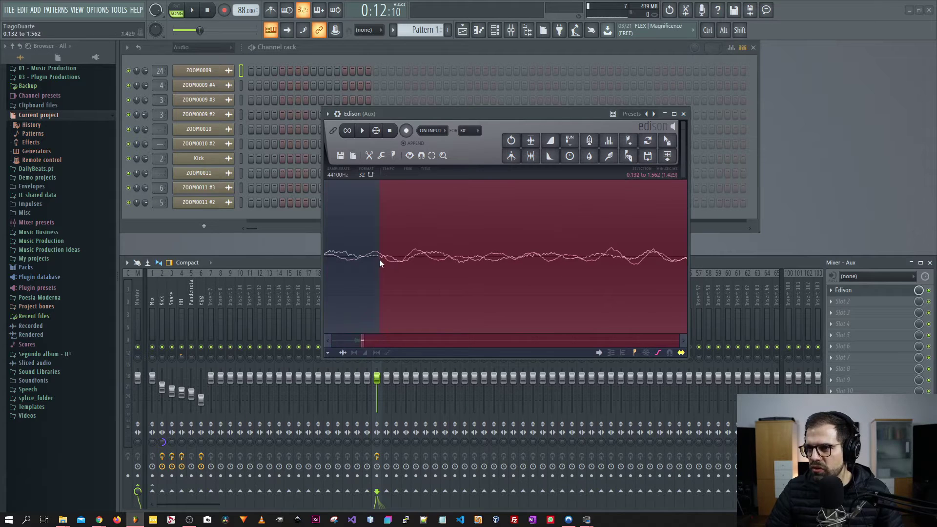
{"action": "left_click_drag", "start_coordinate": [365, 259], "coordinate": [555, 263]}
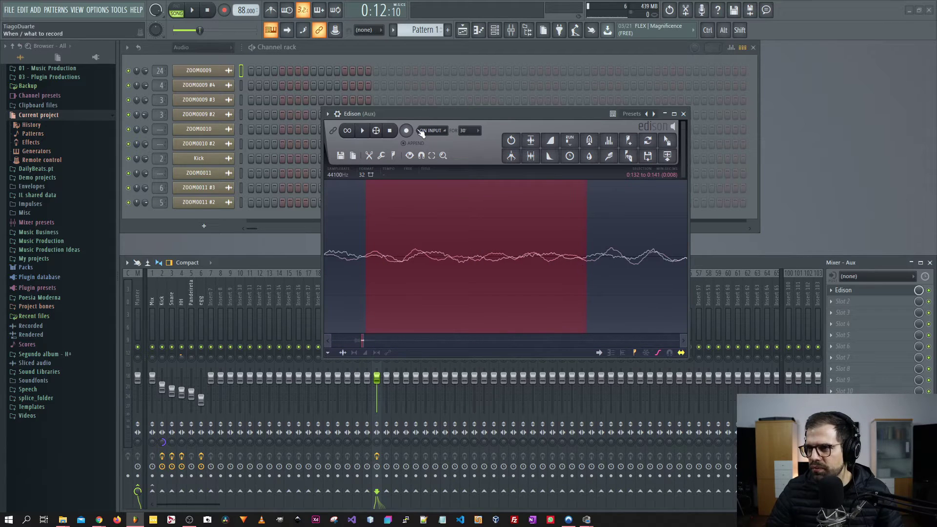
{"action": "scroll", "coordinate": [386, 219], "scroll_direction": "down", "scroll_amount": 2}
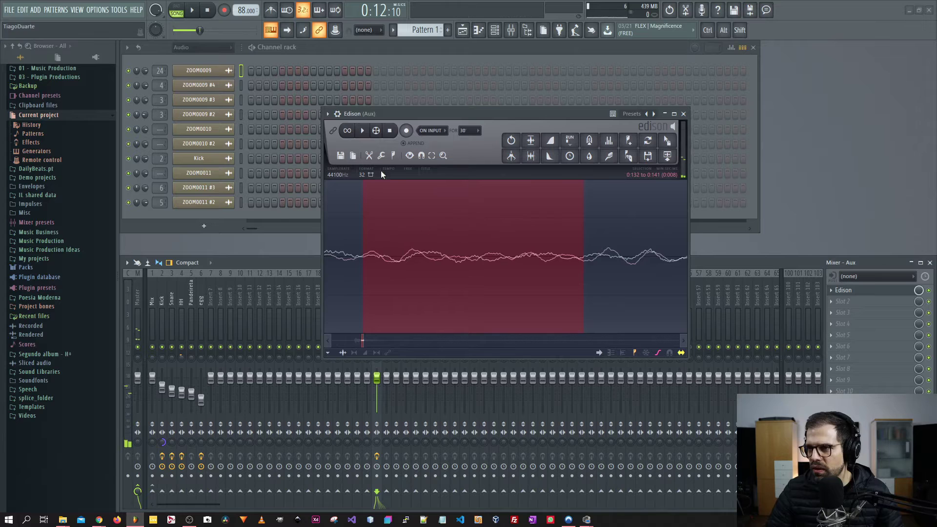
- Select the loud part near the hit's attack in Edison and narrow the selection to 0:104 to 0:109
{"action": "scroll", "coordinate": [434, 251], "scroll_direction": "down", "scroll_amount": 4}
{"action": "left_click_drag", "start_coordinate": [419, 270], "coordinate": [339, 265]}
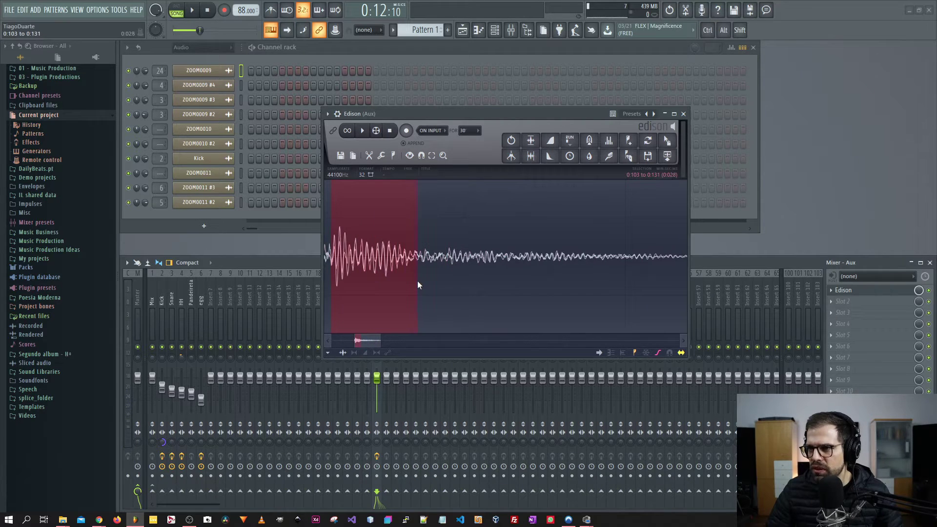
{"action": "scroll", "coordinate": [578, 284], "scroll_direction": "left", "scroll_amount": 5}
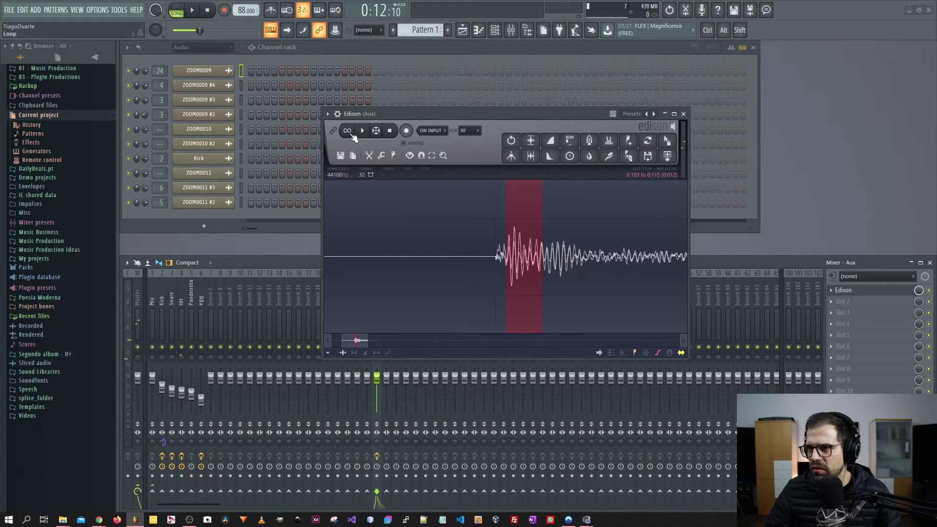
{"action": "scroll", "coordinate": [509, 288], "scroll_direction": "up", "scroll_amount": 5}
{"action": "scroll", "coordinate": [430, 286], "scroll_direction": "up", "scroll_amount": 2}
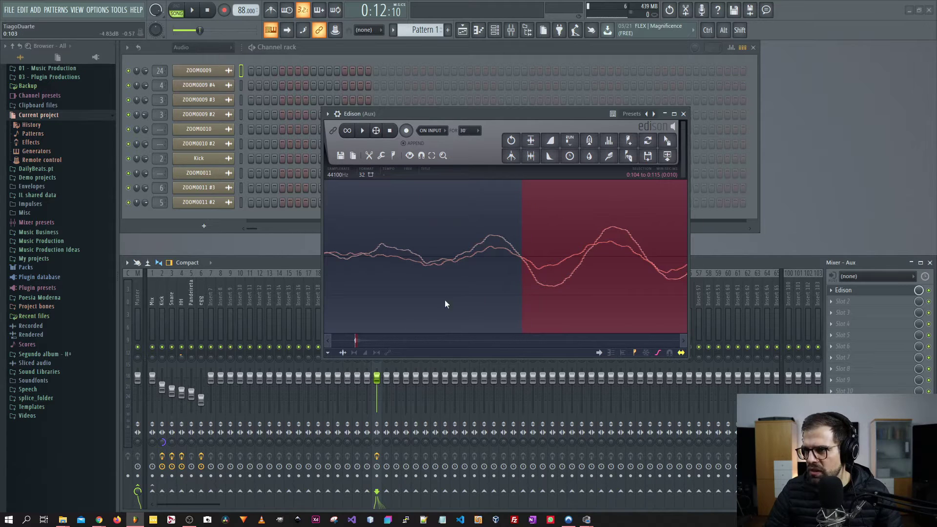
{"action": "scroll", "coordinate": [483, 280], "scroll_direction": "down", "scroll_amount": 4}
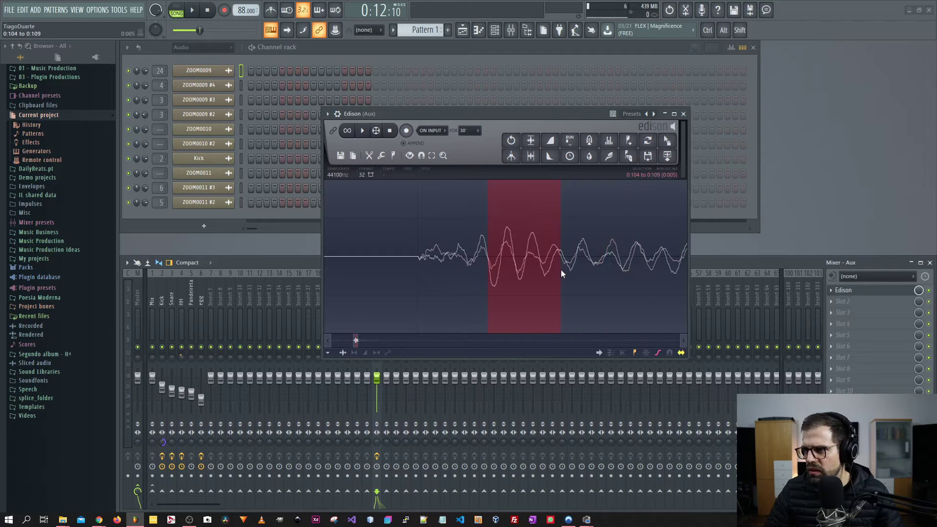
- Shorten the Edison selection to the few wave cycles from 0:104 to 0:107
{"action": "scroll", "coordinate": [528, 269], "scroll_direction": "up", "scroll_amount": 5}
{"action": "scroll", "coordinate": [517, 269], "scroll_direction": "down", "scroll_amount": 4}
{"action": "scroll", "coordinate": [501, 271], "scroll_direction": "up", "scroll_amount": 2}
{"action": "scroll", "coordinate": [506, 270], "scroll_direction": "up", "scroll_amount": 2}
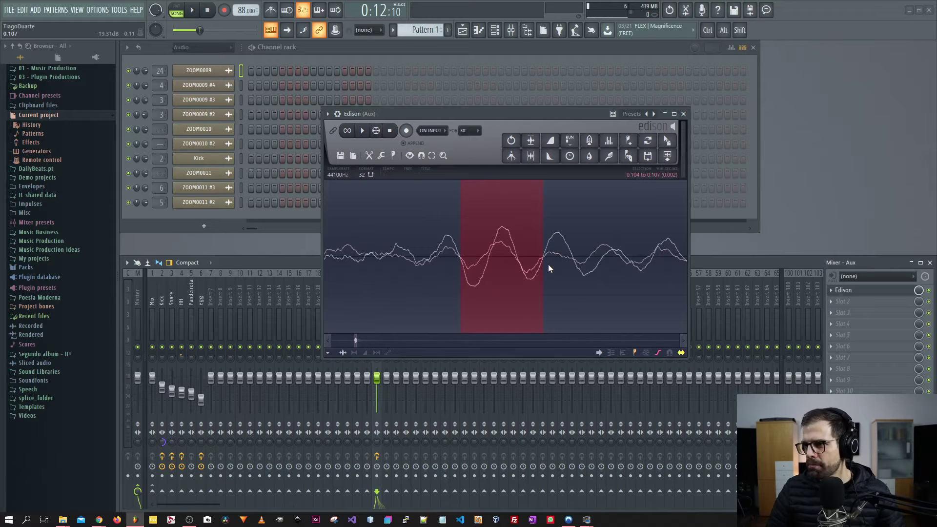
- Send the Edison selection to the channel rack as a new sampler channel and open its settings beside Edison
{"action": "left_click_drag", "start_coordinate": [667, 141], "coordinate": [213, 218]}
{"action": "left_click_drag", "start_coordinate": [415, 113], "coordinate": [511, 146]}
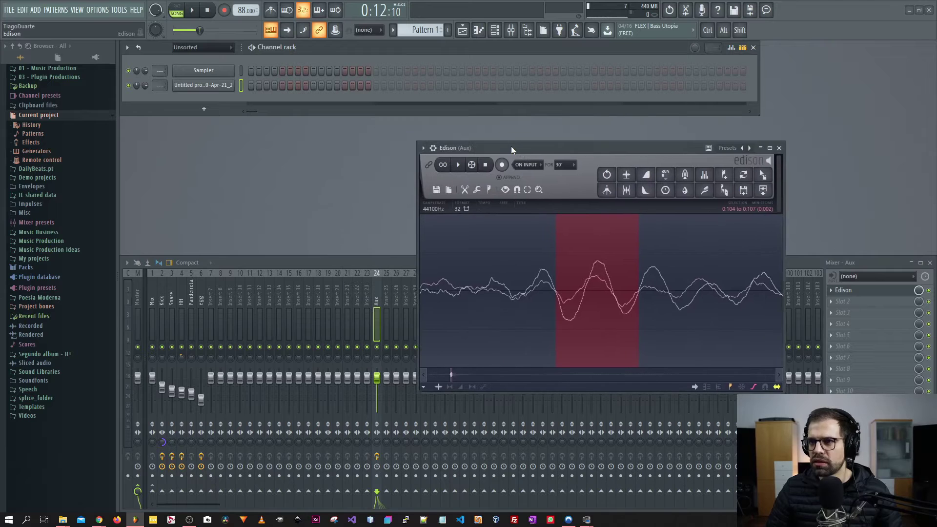
{"action": "left_click", "coordinate": [219, 85]}
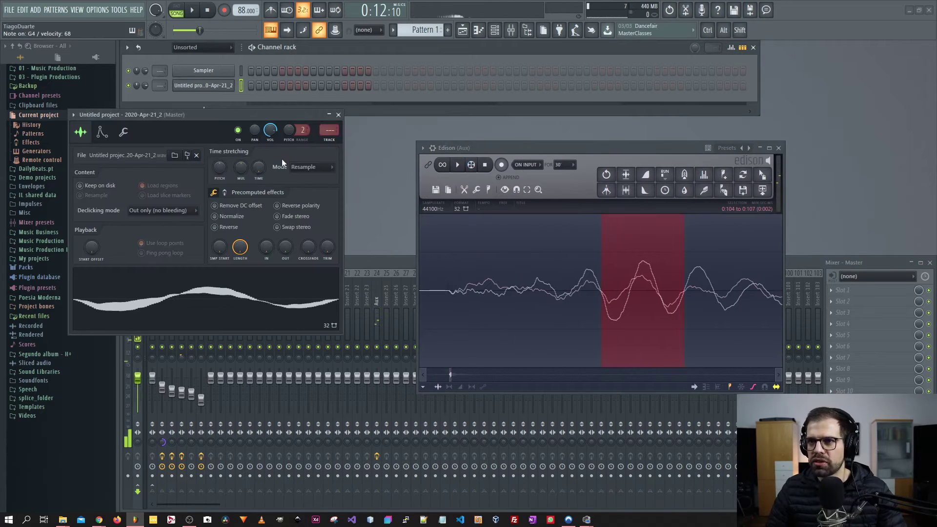
- Try the Keep on disk and declicking mode options on the new sampler channel
{"action": "left_click", "coordinate": [99, 187]}
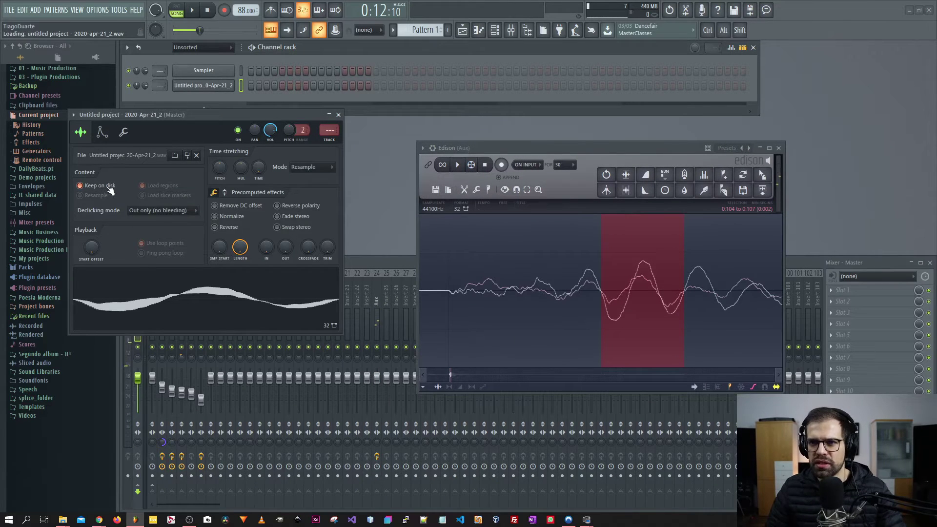
{"action": "left_click", "coordinate": [181, 211]}
{"action": "left_click", "coordinate": [153, 221]}
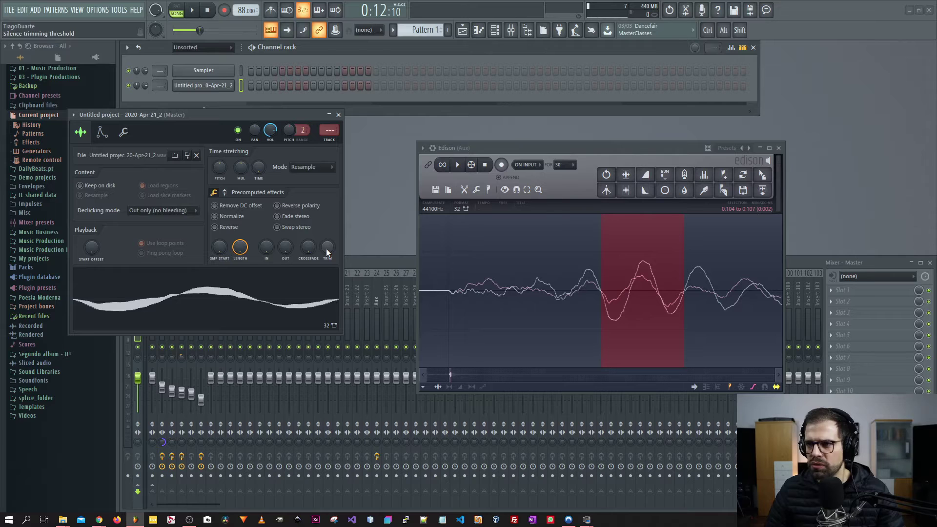
- Mark the selected 0:104 to 0:107 section as a region in Edison
{"action": "left_click", "coordinate": [507, 194]}
{"action": "left_click", "coordinate": [514, 224]}
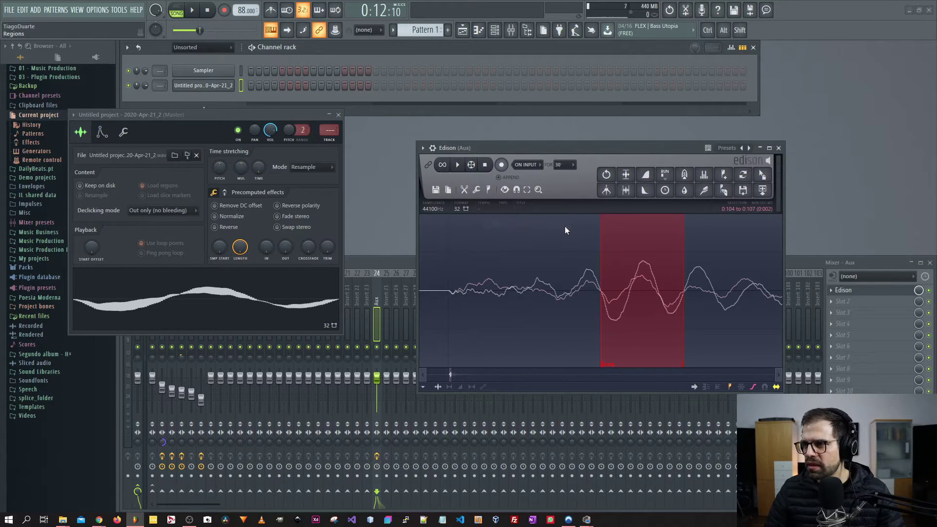
- Send the looped Edison selection to the channel rack as a new sampler channel, reposition its settings window and audition the sound
{"action": "left_click_drag", "start_coordinate": [762, 175], "coordinate": [254, 283]}
{"action": "left_click_drag", "start_coordinate": [239, 114], "coordinate": [303, 122]}
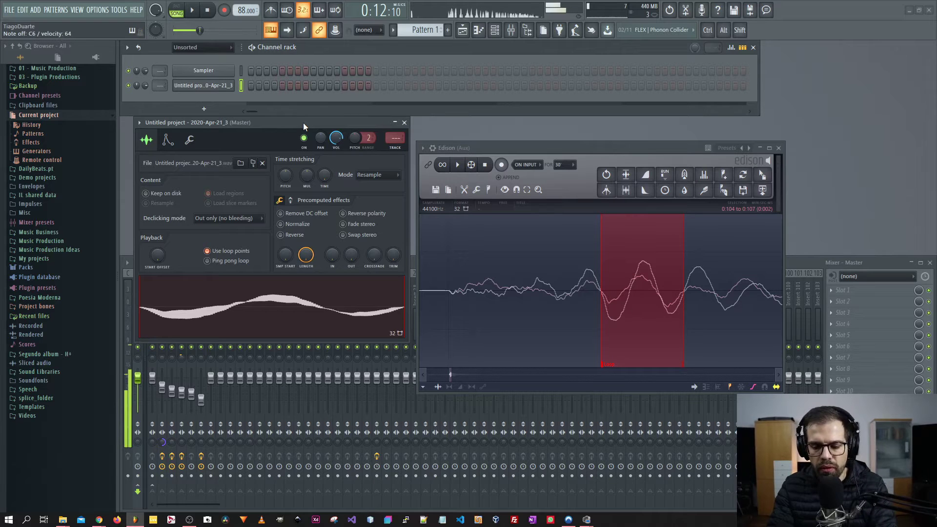
{"action": "key", "text": "space"}
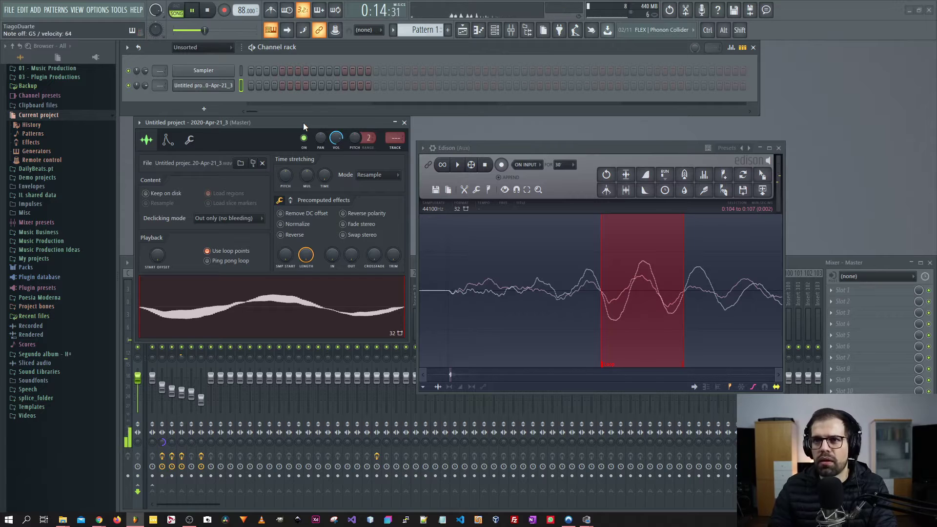
{"action": "left_click", "coordinate": [210, 12]}
{"action": "left_click", "coordinate": [194, 10]}
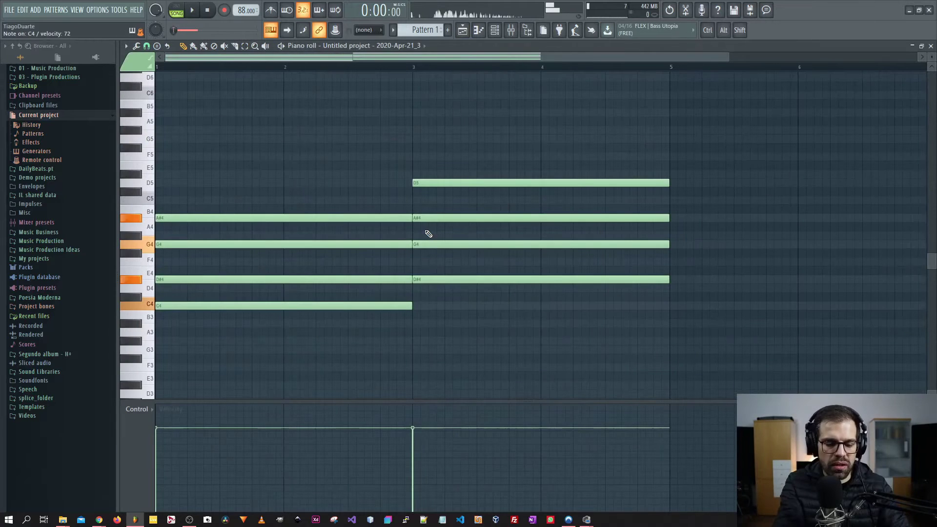
- Shorten the bar 3 chord to one bar and copy it into bar 4 of the piano roll
{"action": "key", "text": "space"}
{"action": "left_click_drag", "start_coordinate": [440, 100], "coordinate": [551, 312]}
{"action": "left_click_drag", "start_coordinate": [668, 244], "coordinate": [539, 242]}
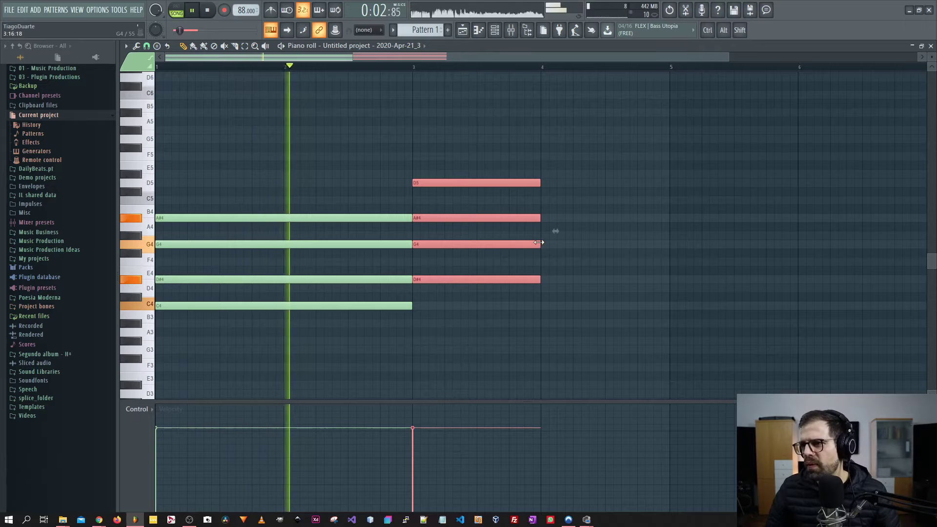
{"action": "left_click_drag", "start_coordinate": [454, 245], "coordinate": [580, 244]}
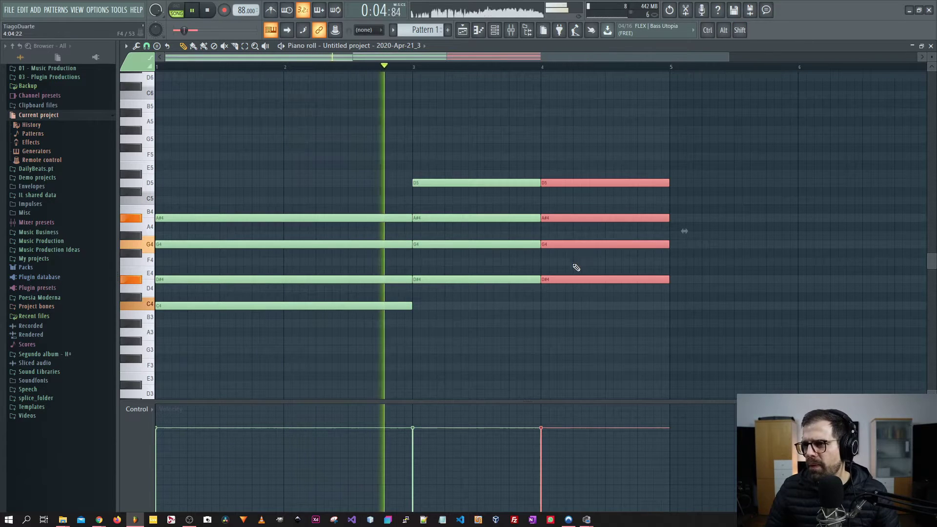
- Revoice the bar 4 chord to F4, G#4, C5 and D#5
{"action": "left_click", "coordinate": [573, 282]}
{"action": "left_click_drag", "start_coordinate": [569, 219], "coordinate": [562, 174]}
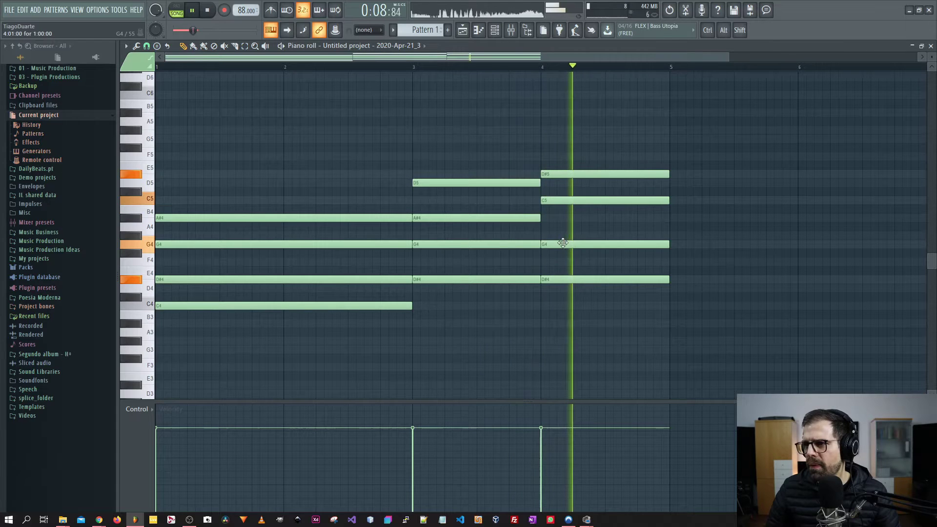
{"action": "left_click_drag", "start_coordinate": [561, 243], "coordinate": [562, 235]}
{"action": "left_click_drag", "start_coordinate": [569, 279], "coordinate": [570, 262]}
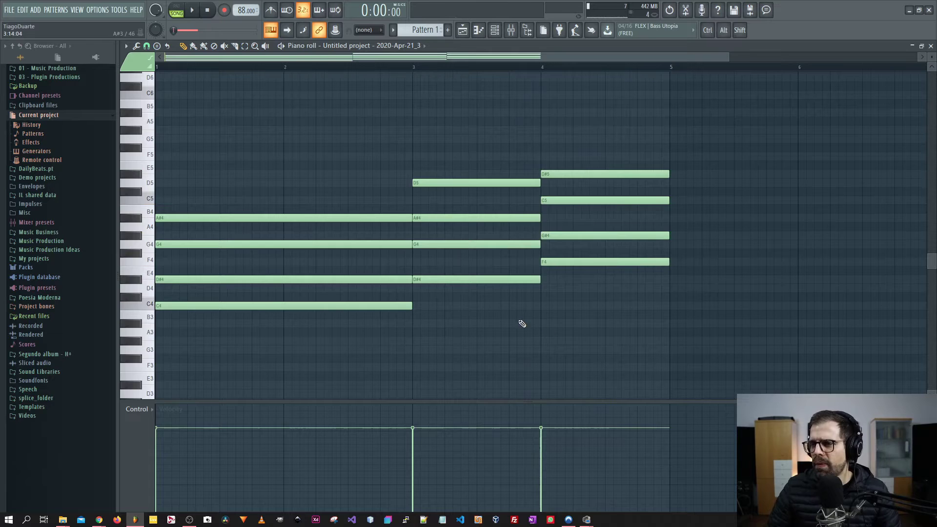
- Load TAL-Filter-2 in the first effect slot of mixer Insert 7 and set its BPM factor to x8
{"action": "key", "text": "F7"}
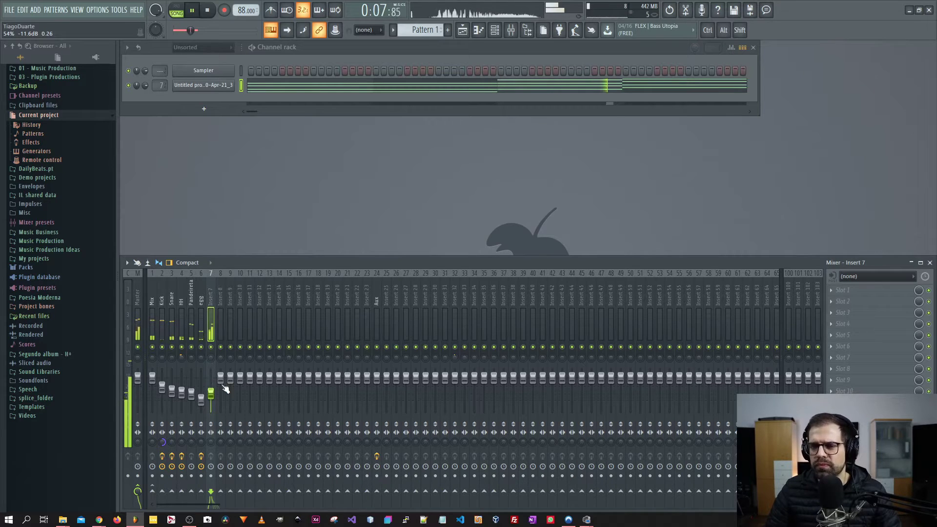
{"action": "left_click", "coordinate": [861, 286]}
{"action": "mouse_move", "coordinate": [800, 358]}
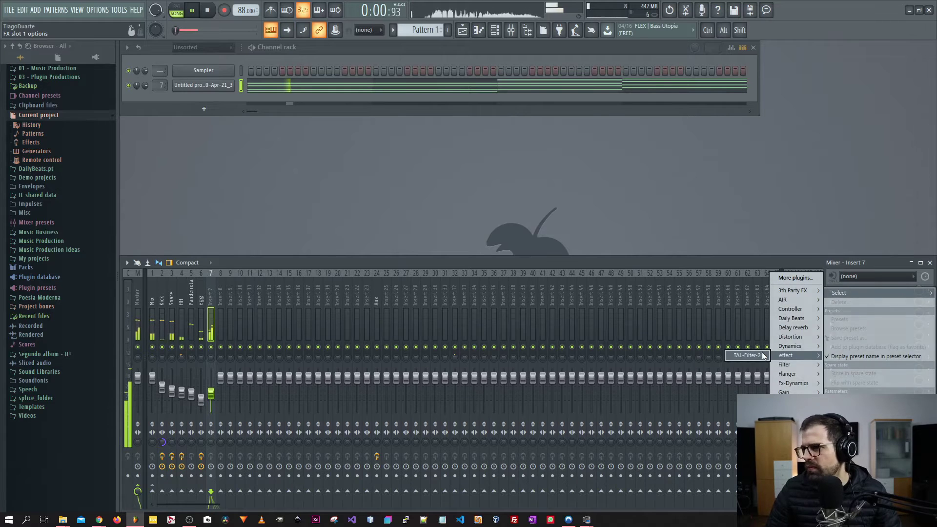
{"action": "left_click", "coordinate": [746, 355]}
{"action": "left_click_drag", "start_coordinate": [149, 44], "coordinate": [328, 97]}
{"action": "left_click", "coordinate": [203, 229]}
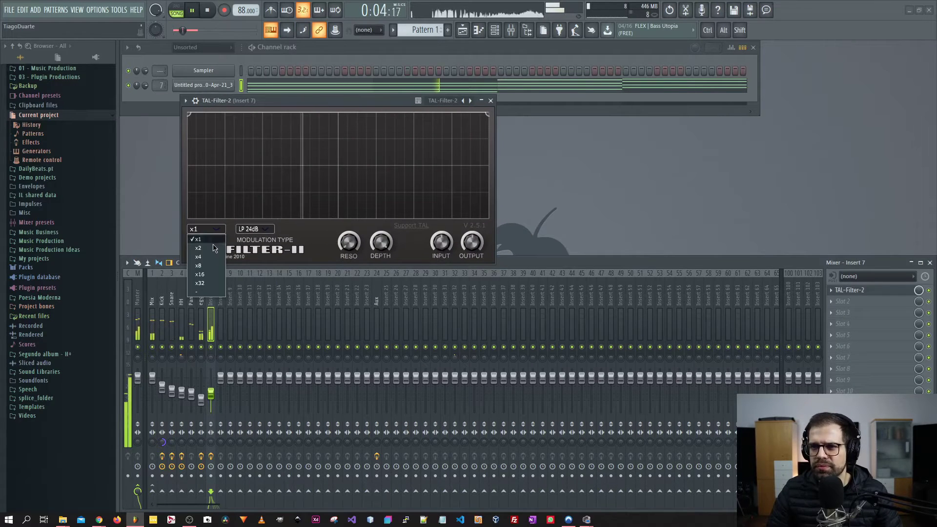
{"action": "left_click", "coordinate": [199, 266]}
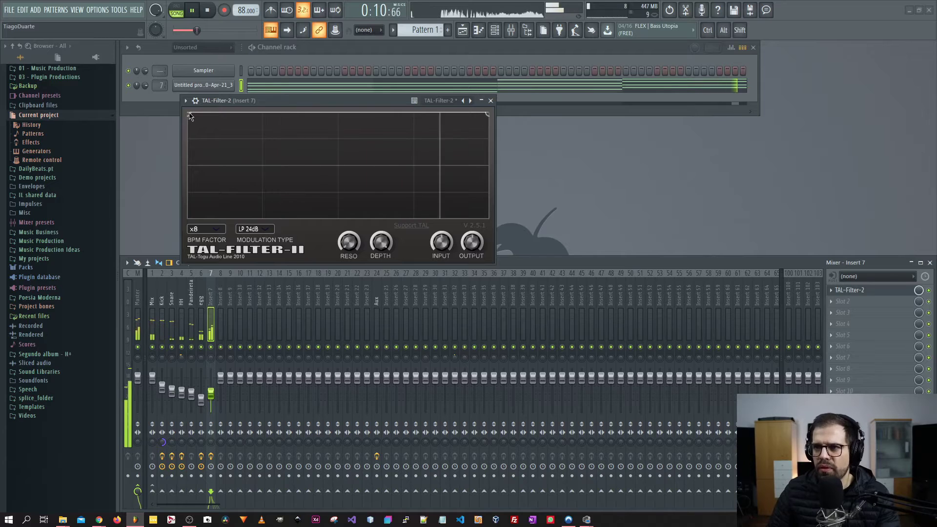
- Shape the TAL-Filter-2 modulation curve into two full-height peaks with a bottomed-out dip at the centre and low end points
{"action": "left_click_drag", "start_coordinate": [190, 114], "coordinate": [262, 114]}
{"action": "left_click_drag", "start_coordinate": [347, 153], "coordinate": [339, 194]}
{"action": "left_click_drag", "start_coordinate": [415, 196], "coordinate": [417, 113]}
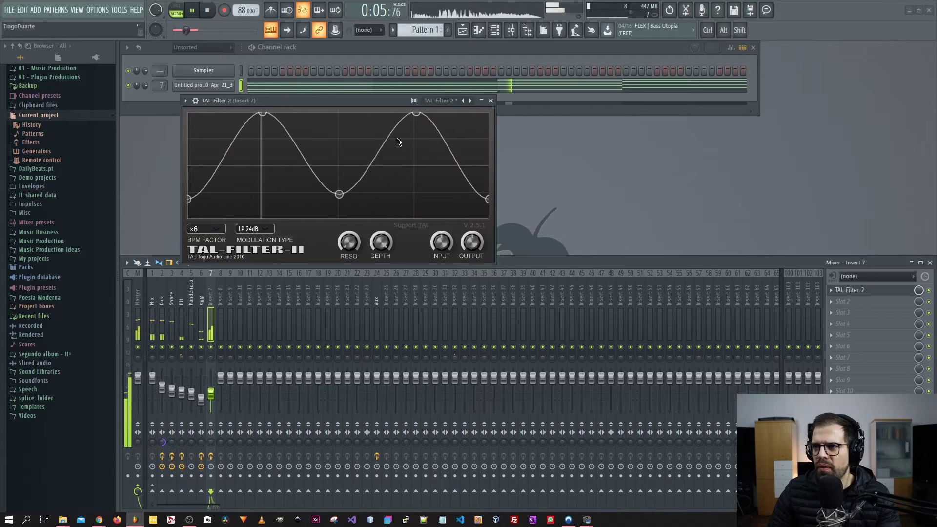
{"action": "left_click_drag", "start_coordinate": [487, 198], "coordinate": [489, 165]}
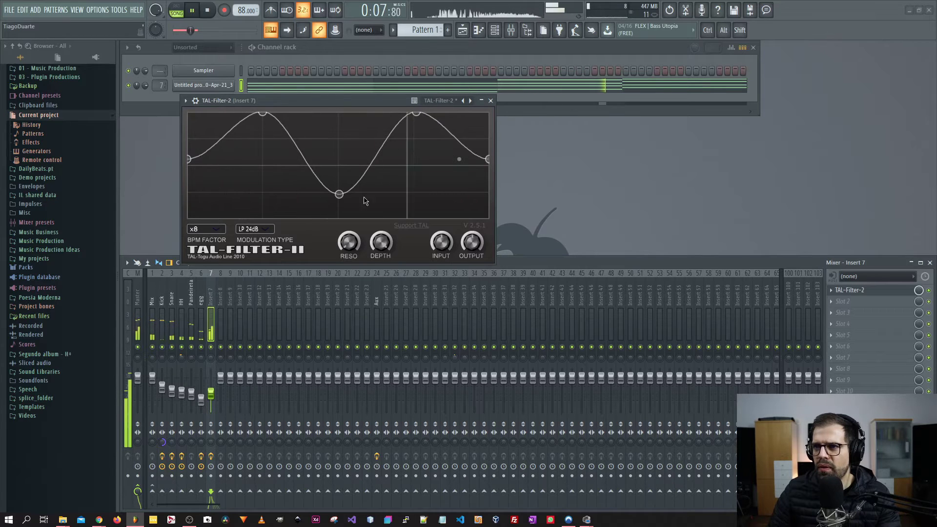
{"action": "right_click", "coordinate": [340, 195]}
{"action": "left_click_drag", "start_coordinate": [335, 120], "coordinate": [341, 217]}
{"action": "left_click_drag", "start_coordinate": [188, 159], "coordinate": [184, 200]}
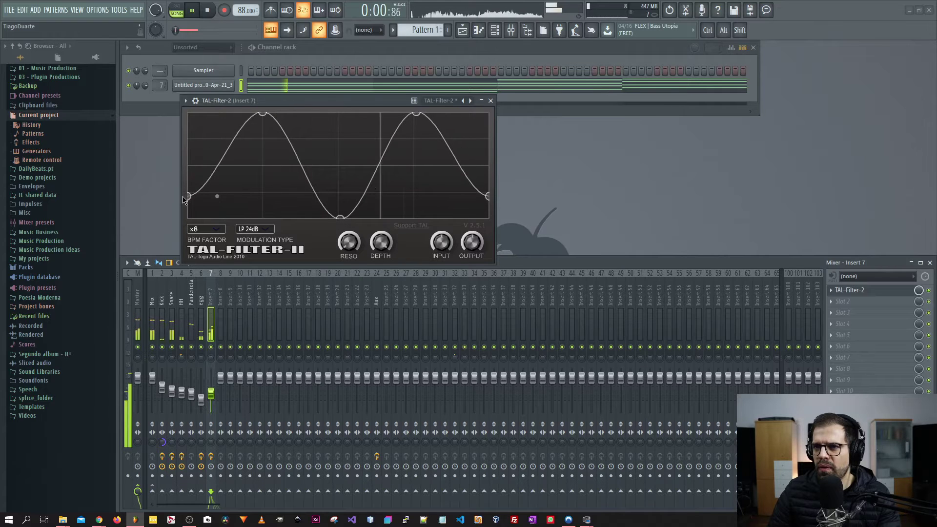
- Try the x4 BPM factor in TAL-Filter-2, and set it back to x8
{"action": "left_click", "coordinate": [215, 230]}
{"action": "left_click", "coordinate": [209, 249]}
{"action": "left_click", "coordinate": [216, 227]}
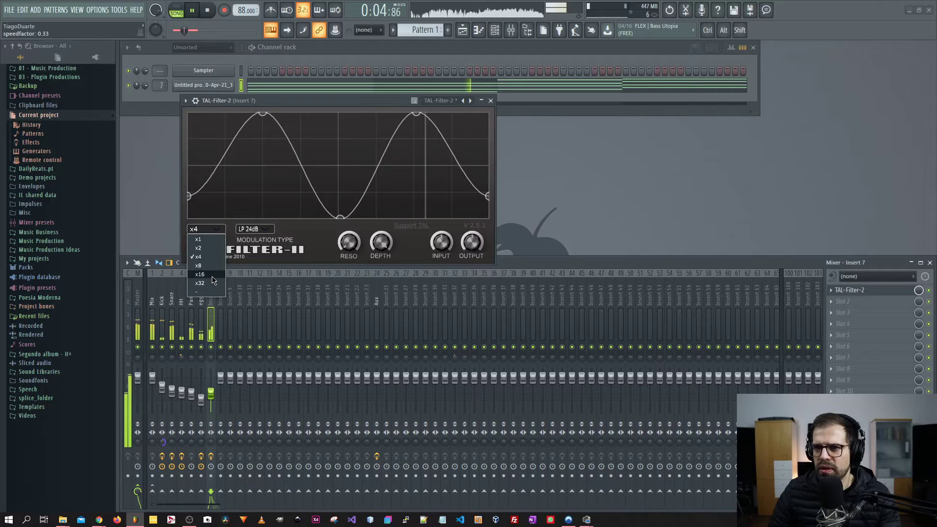
{"action": "left_click", "coordinate": [218, 264]}
{"action": "left_click", "coordinate": [217, 232]}
{"action": "left_click", "coordinate": [218, 266]}
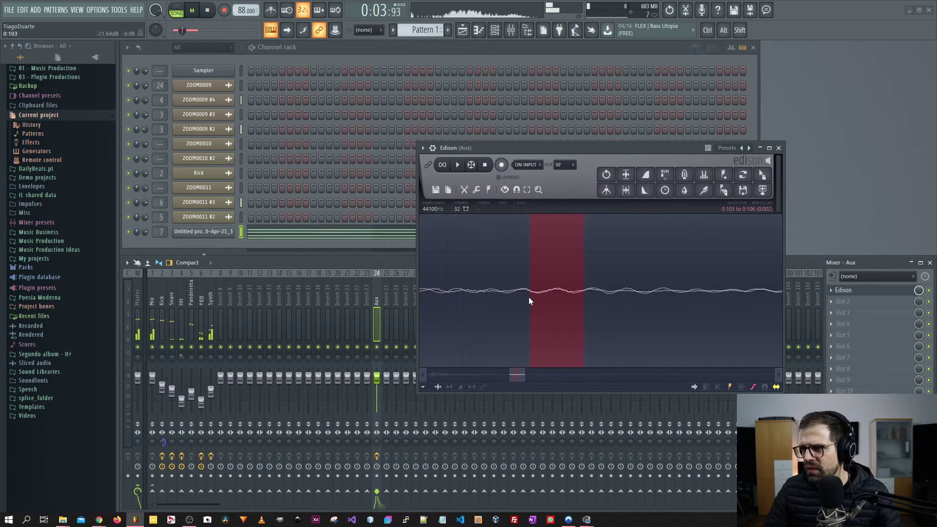
- Send Edison's 0:103 to 0:106 selection to the channel rack as a new sampler channel and enable Normalize in its settings
{"action": "scroll", "coordinate": [529, 297], "scroll_direction": "up", "scroll_amount": 5}
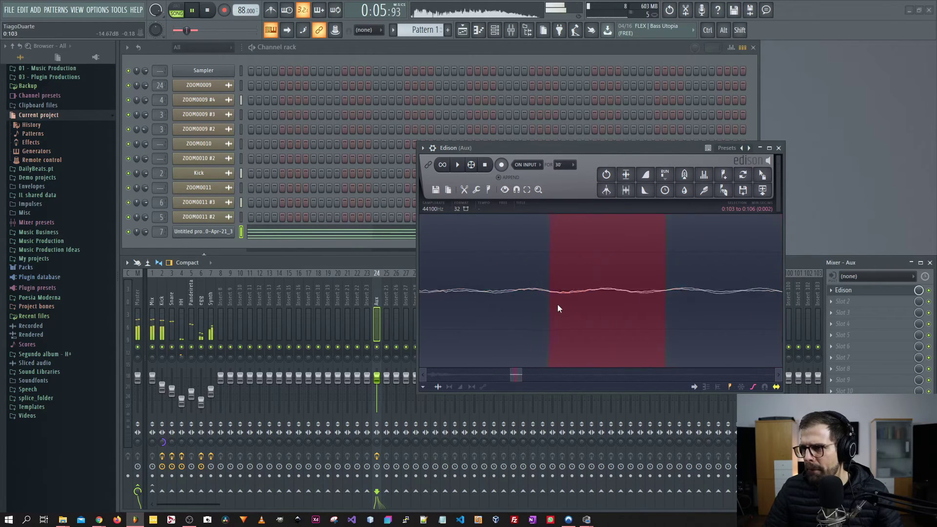
{"action": "scroll", "coordinate": [561, 306], "scroll_direction": "down", "scroll_amount": 5}
{"action": "left_click_drag", "start_coordinate": [762, 189], "coordinate": [221, 250]}
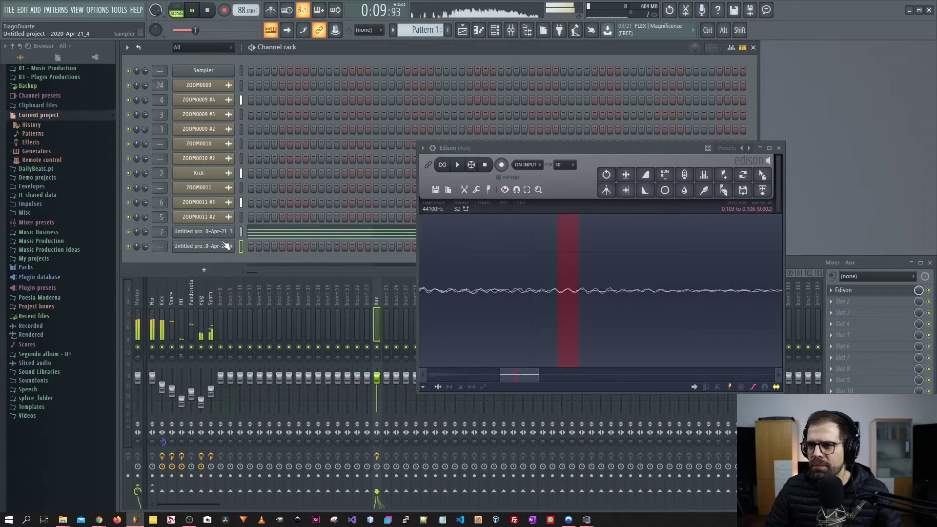
{"action": "left_click", "coordinate": [230, 245]}
{"action": "left_click", "coordinate": [228, 228]}
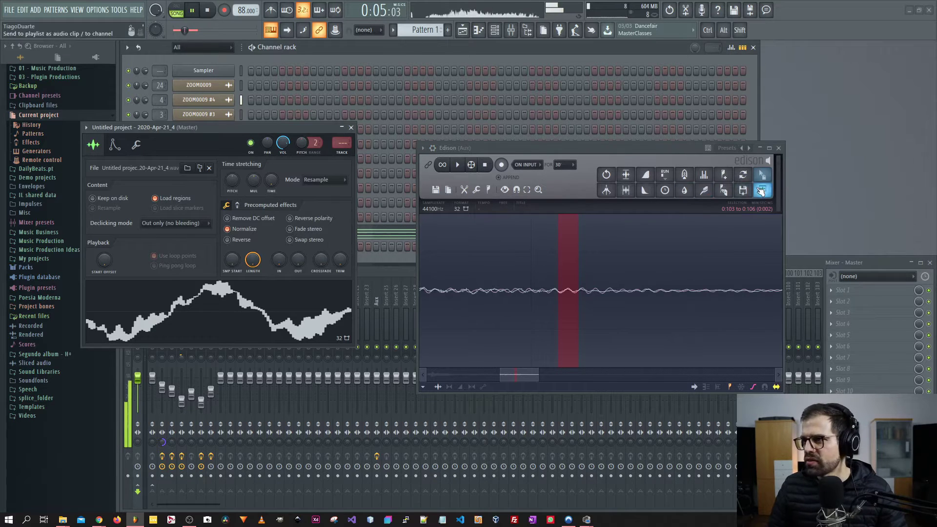
- Set a loop on the 0:103 to 0:106 selection in Edison and send it to the new sampler channel
{"action": "left_click", "coordinate": [493, 190]}
{"action": "left_click", "coordinate": [507, 214]}
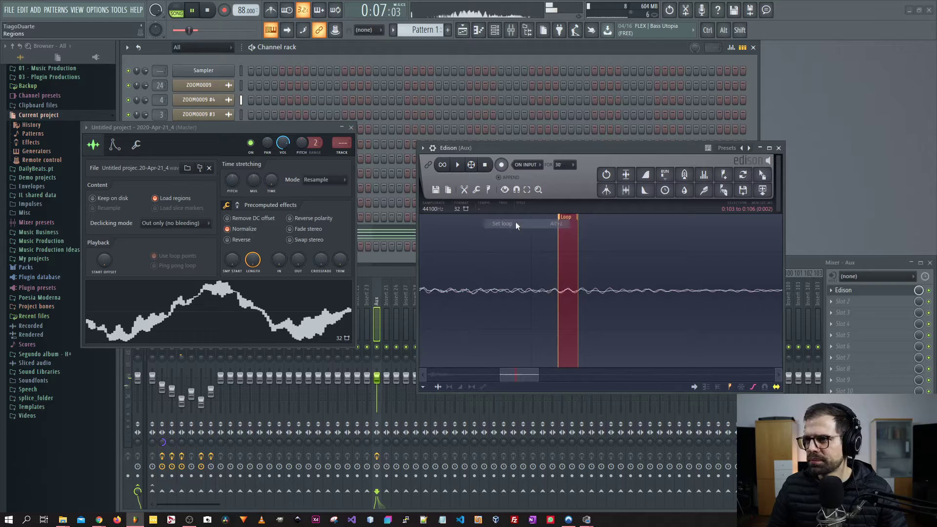
{"action": "left_click_drag", "start_coordinate": [762, 174], "coordinate": [272, 317]}
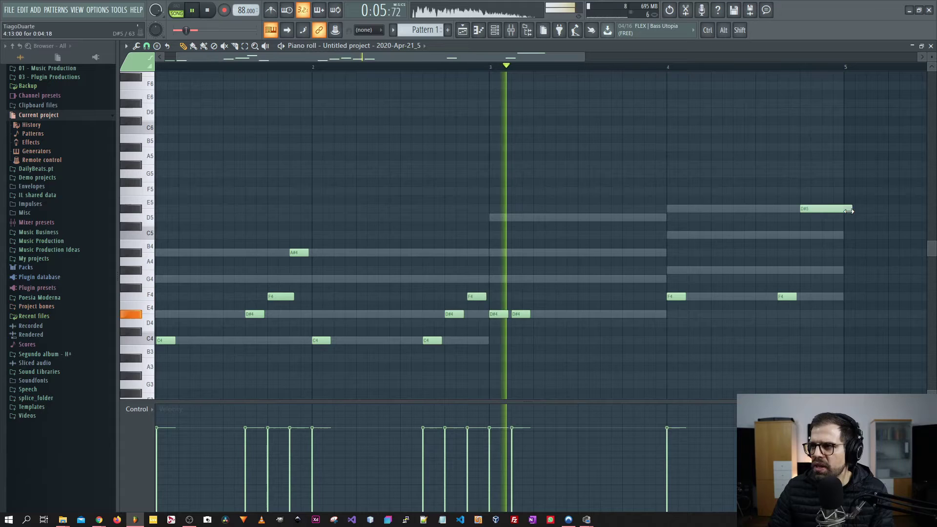
- Add an F4 slide note at 4:15:00 in the bass piano roll and shorten it to end at bar 5
{"action": "left_click", "coordinate": [826, 296]}
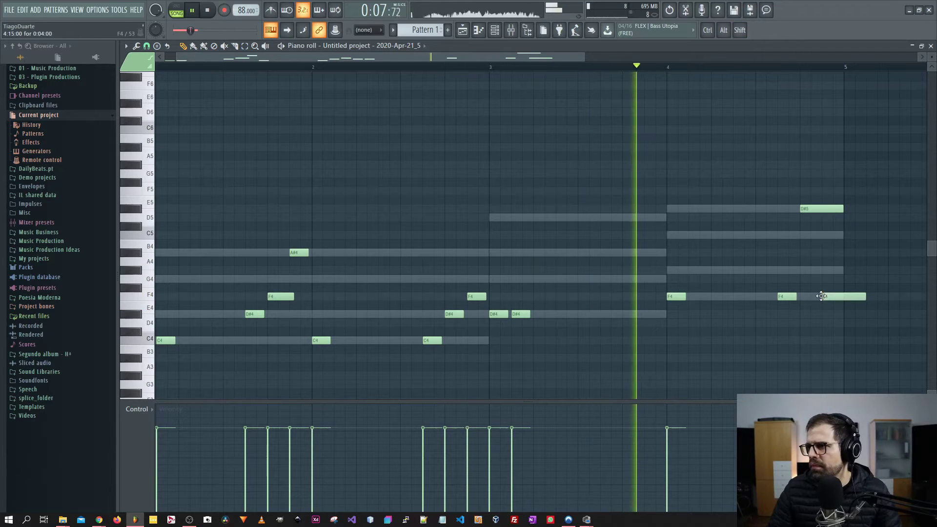
{"action": "double_click", "coordinate": [830, 296]}
{"action": "left_click", "coordinate": [411, 246]}
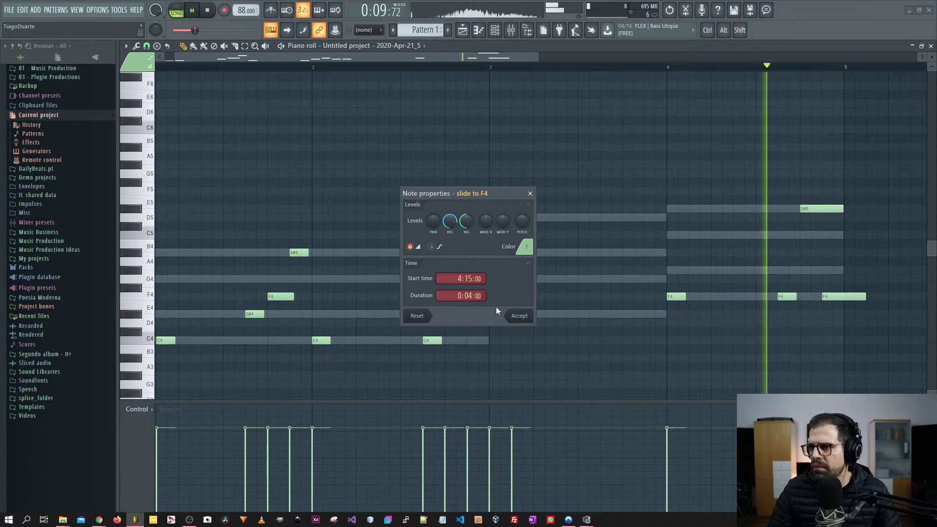
{"action": "left_click", "coordinate": [519, 316]}
{"action": "left_click_drag", "start_coordinate": [866, 299], "coordinate": [844, 297]}
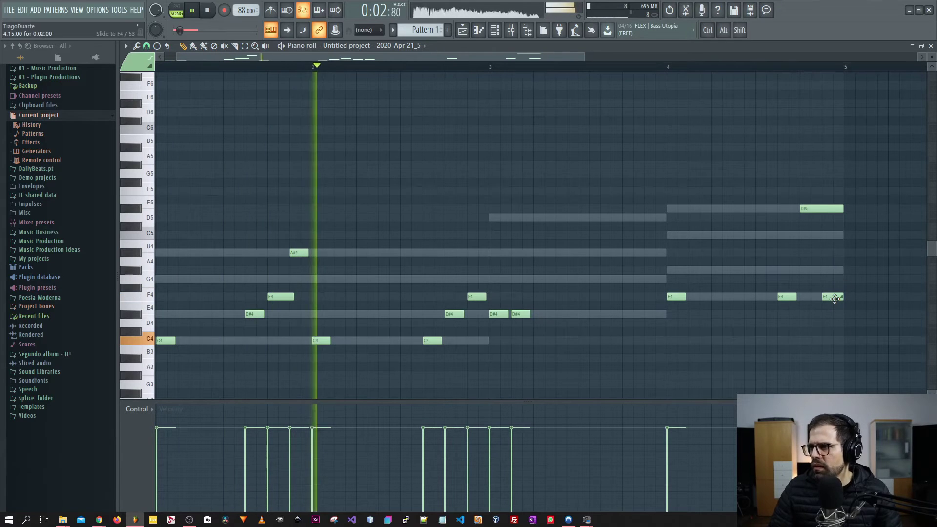
- Move the slide note at the end of bar 4 down to D#3 and close the piano roll
{"action": "left_click_drag", "start_coordinate": [834, 296], "coordinate": [836, 322]}
{"action": "right_click", "coordinate": [833, 314]}
{"action": "scroll", "coordinate": [786, 300], "scroll_direction": "down", "scroll_amount": 4}
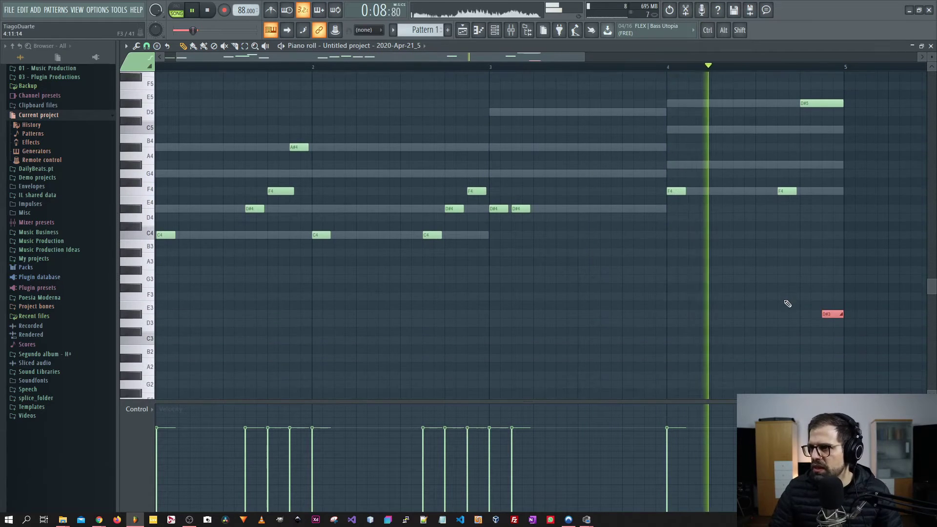
{"action": "scroll", "coordinate": [761, 298], "scroll_direction": "up", "scroll_amount": 2}
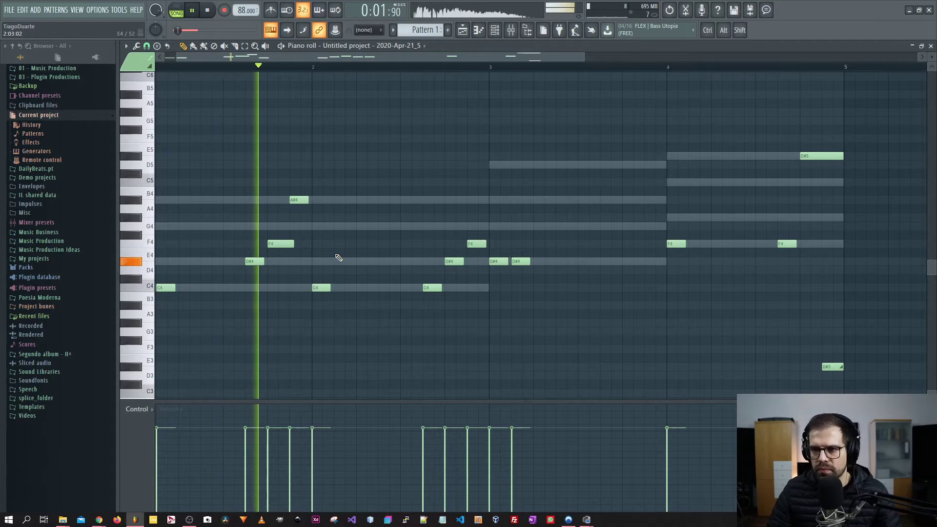
{"action": "key", "text": "F7"}
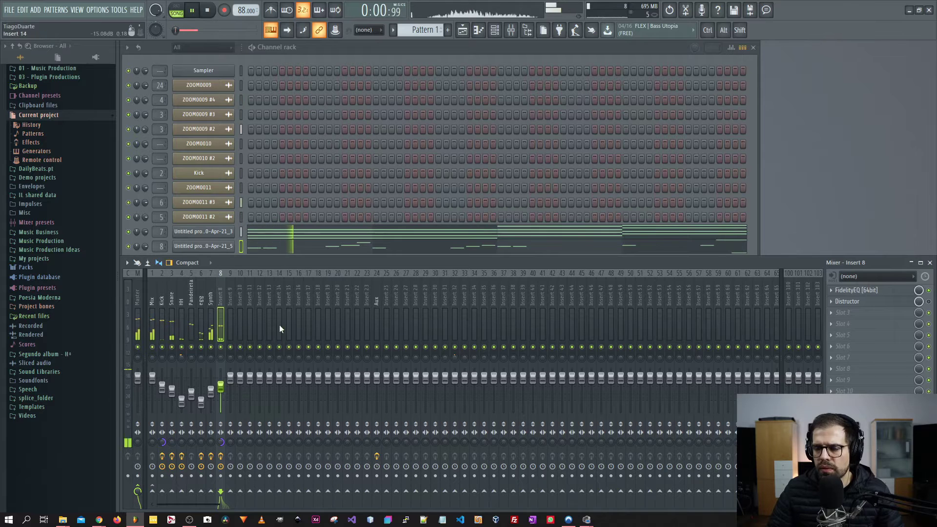
- Stop playback, select the wave cycles from 0:026 to 0:029 in Edison, check both selection edges and audition the selection
{"action": "key", "text": "space"}
{"action": "scroll", "coordinate": [475, 243], "scroll_direction": "up", "scroll_amount": 3}
{"action": "scroll", "coordinate": [531, 245], "scroll_direction": "down", "scroll_amount": 2}
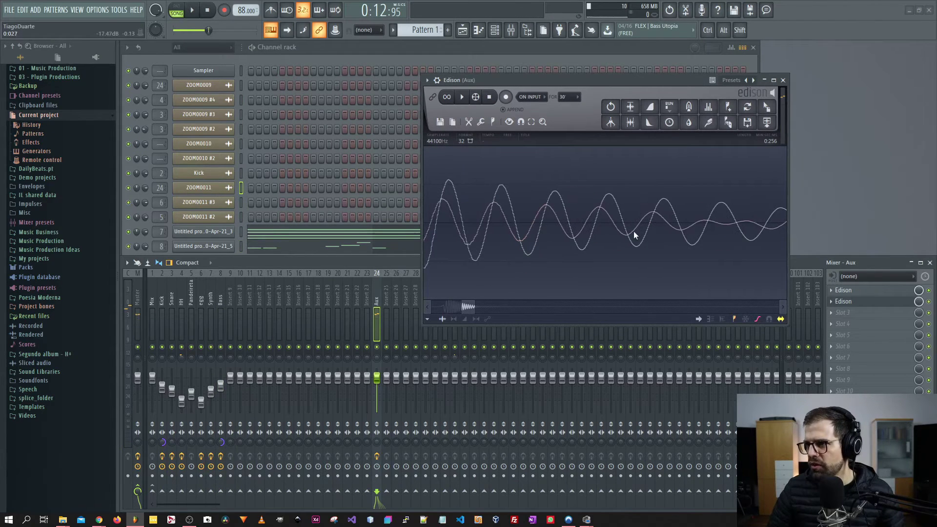
{"action": "left_click_drag", "start_coordinate": [596, 223], "coordinate": [660, 233]}
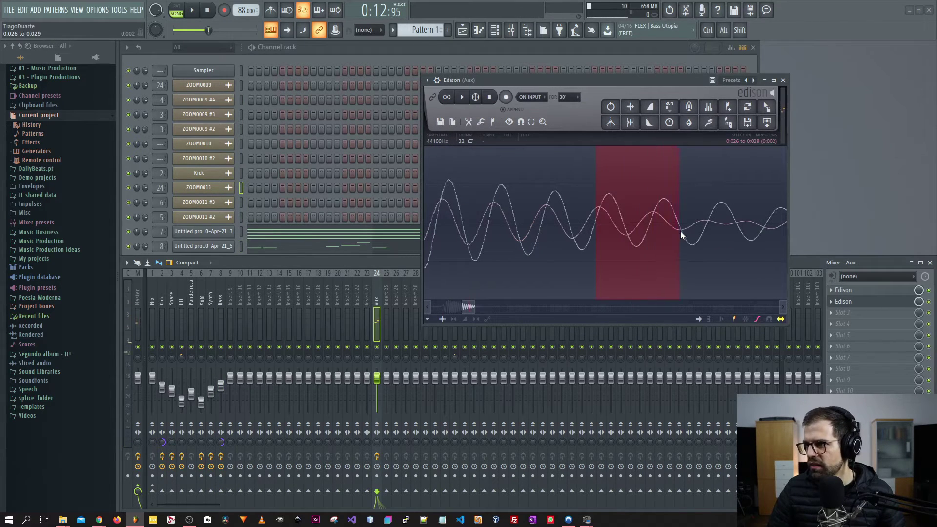
{"action": "scroll", "coordinate": [678, 230], "scroll_direction": "up", "scroll_amount": 5}
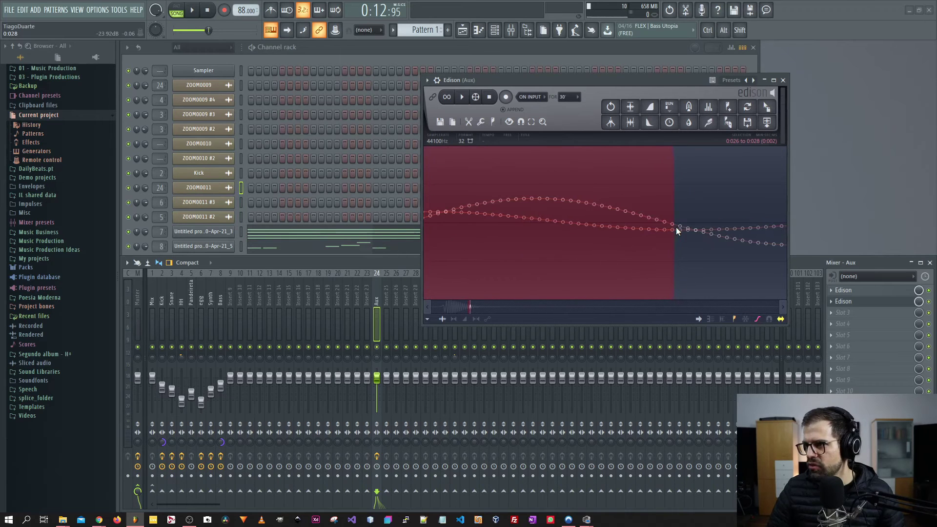
{"action": "scroll", "coordinate": [693, 233], "scroll_direction": "down", "scroll_amount": 3}
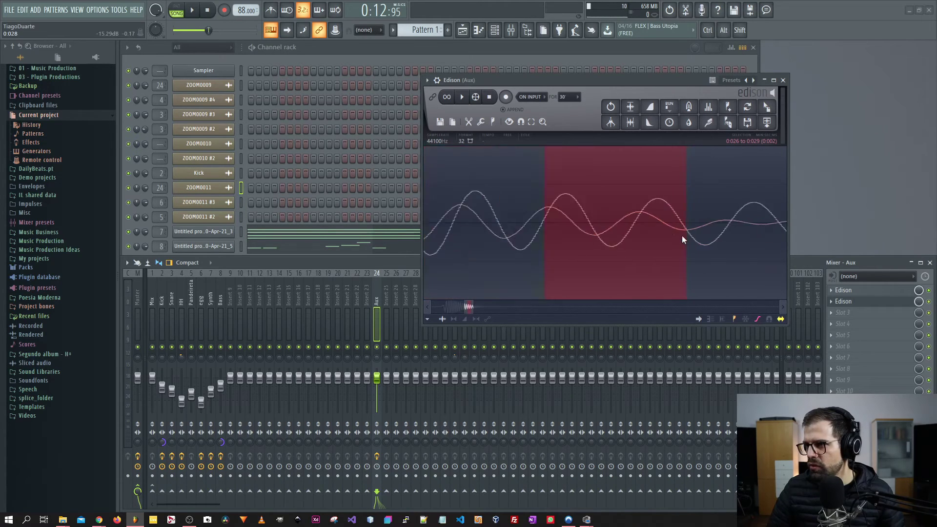
{"action": "scroll", "coordinate": [569, 227], "scroll_direction": "up", "scroll_amount": 4}
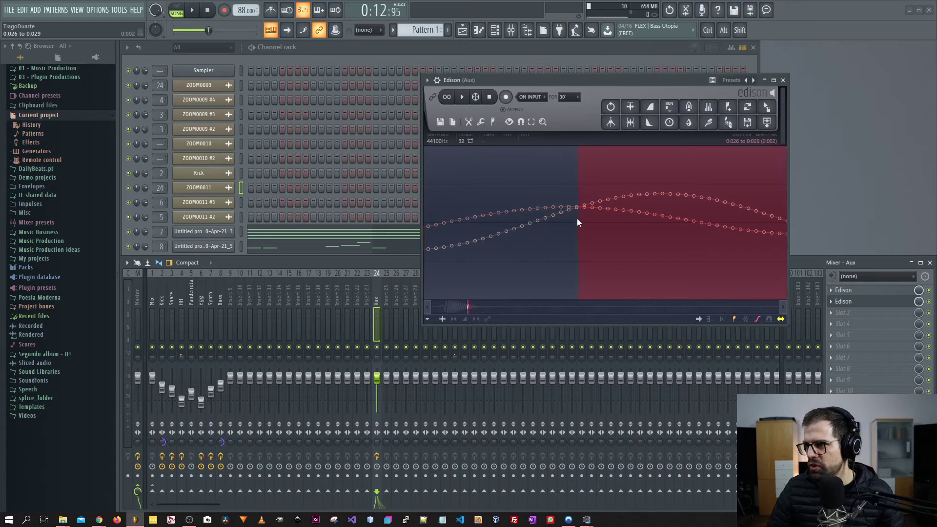
{"action": "scroll", "coordinate": [586, 217], "scroll_direction": "down", "scroll_amount": 3}
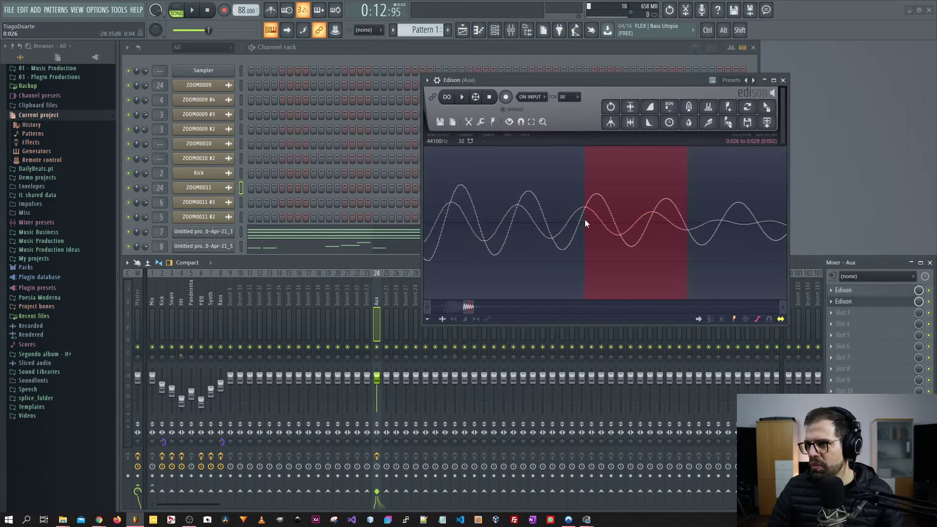
{"action": "key", "text": "space"}
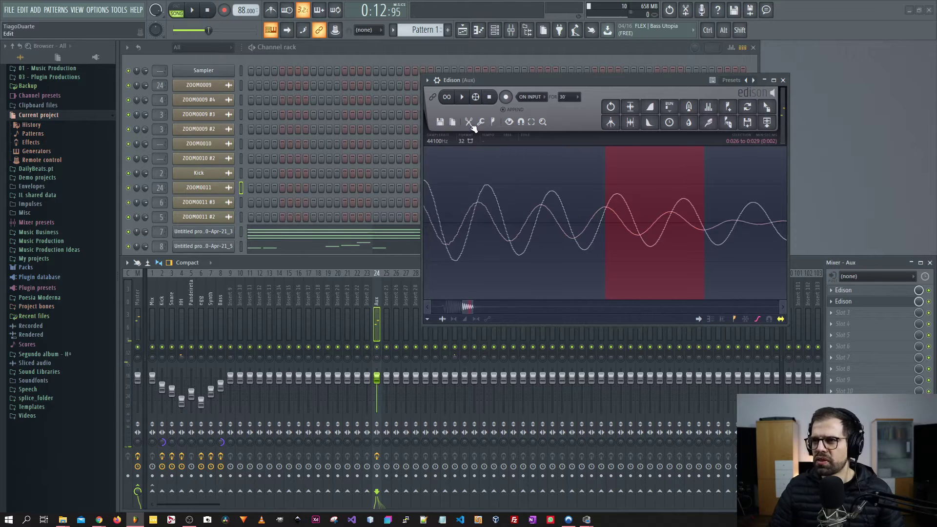
- Loop the 0:026 to 0:029 selection, send it to the channel rack as a new sampler channel, and close Edison
{"action": "left_click", "coordinate": [495, 125]}
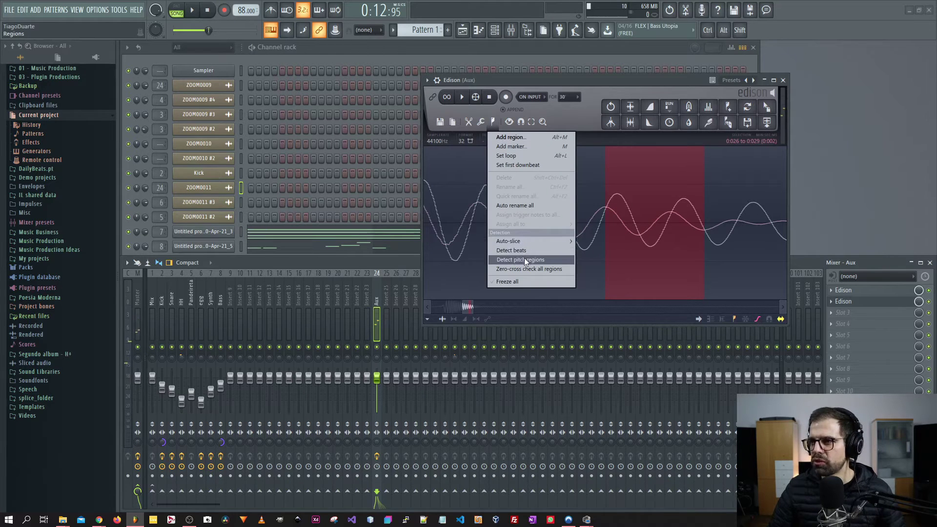
{"action": "left_click", "coordinate": [514, 155]}
{"action": "scroll", "coordinate": [579, 218], "scroll_direction": "down", "scroll_amount": 3}
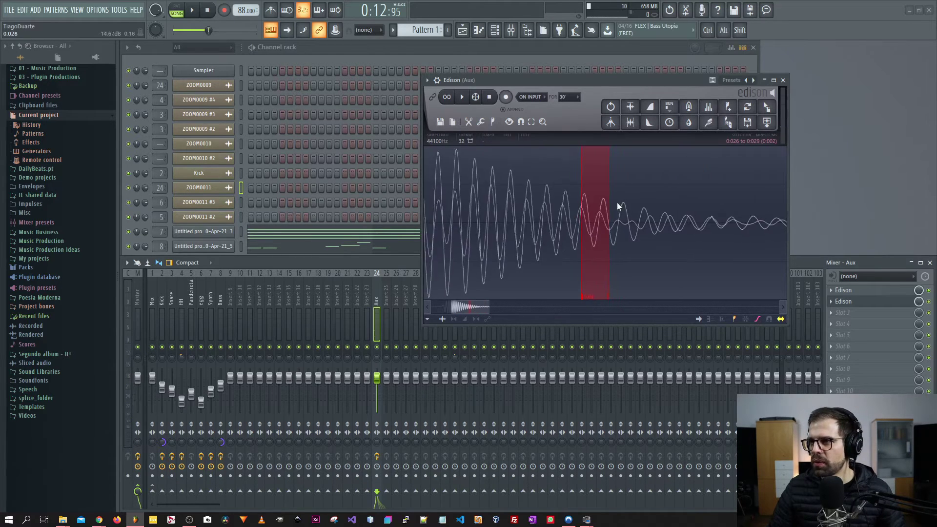
{"action": "left_click_drag", "start_coordinate": [768, 124], "coordinate": [485, 201]}
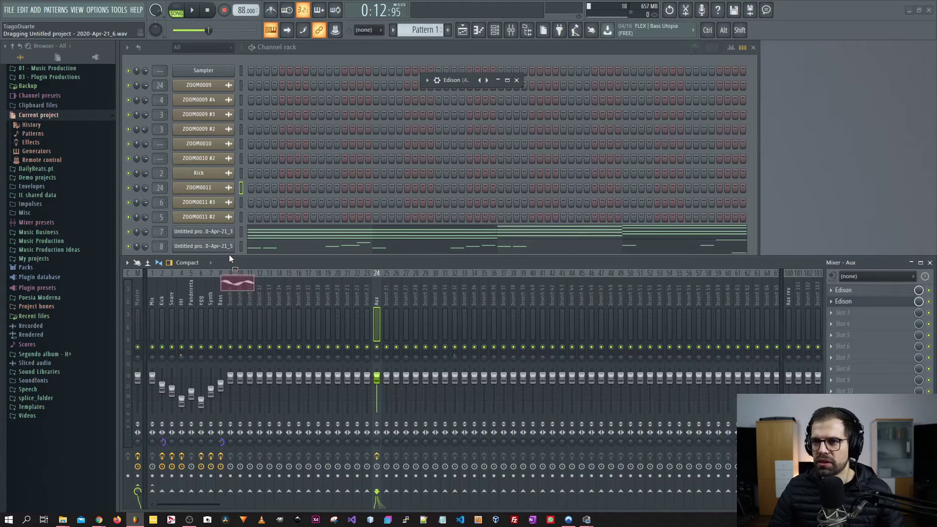
{"action": "left_click_drag", "start_coordinate": [230, 256], "coordinate": [229, 257]}
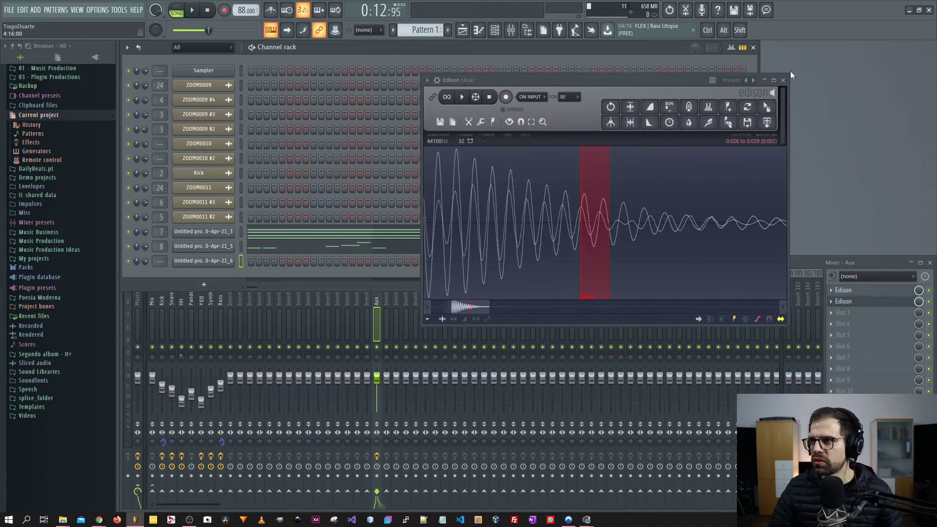
{"action": "left_click", "coordinate": [782, 79]}
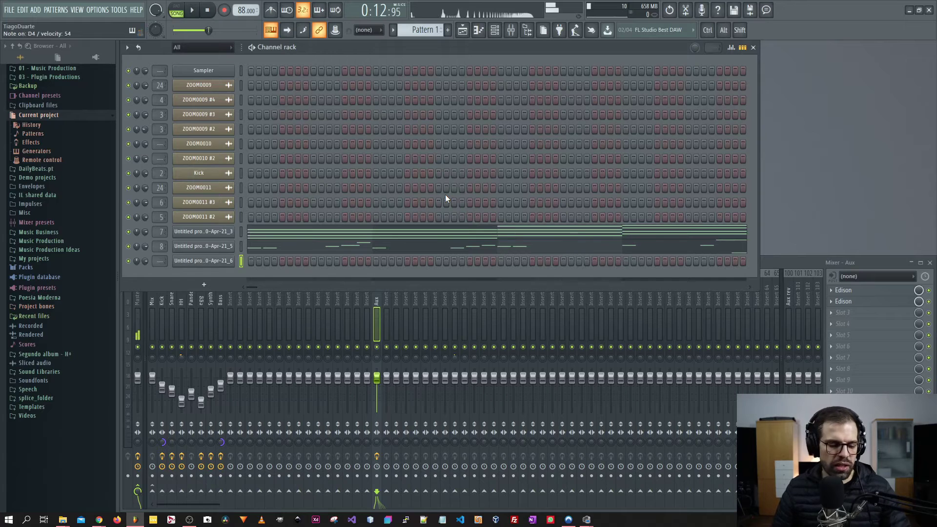
- Play Pattern 1 in pattern mode and review the first synth channel's sampler settings and its mixer track
{"action": "key", "text": "l"}
{"action": "key", "text": "space"}
{"action": "left_click", "coordinate": [203, 231]}
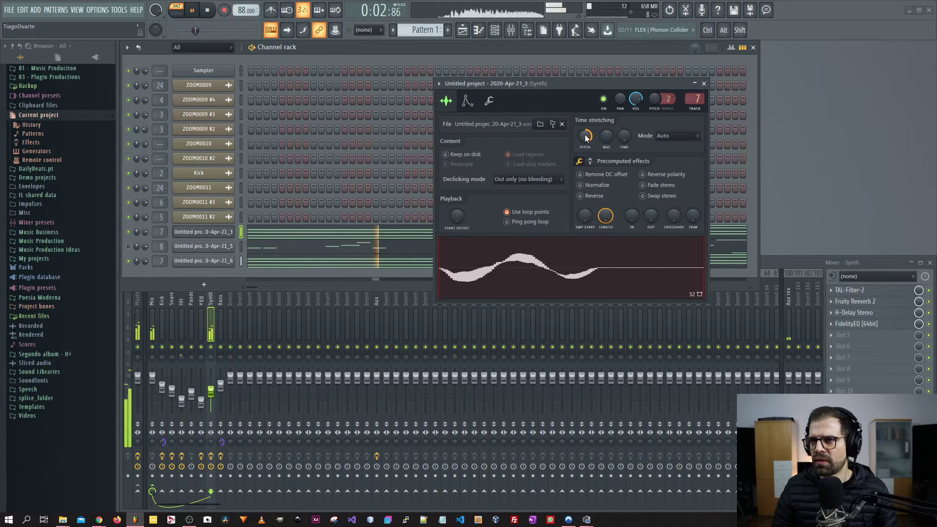
{"action": "left_click_drag", "start_coordinate": [513, 83], "coordinate": [534, 156]}
{"action": "key", "text": "space"}
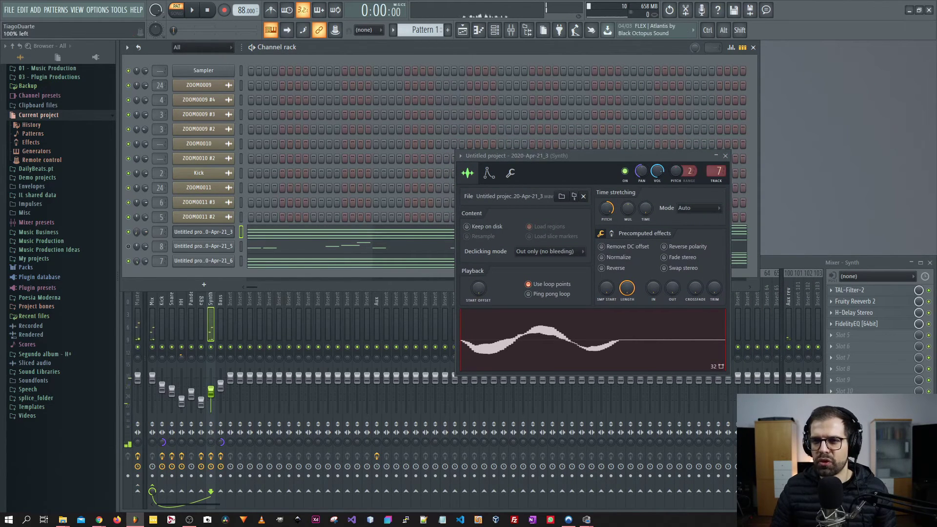
{"action": "key", "text": "space"}
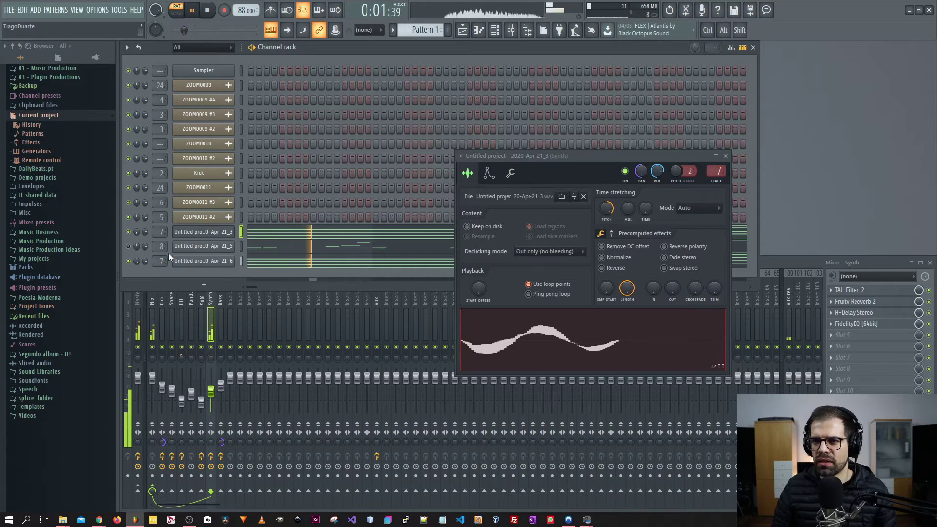
{"action": "left_click", "coordinate": [207, 323]}
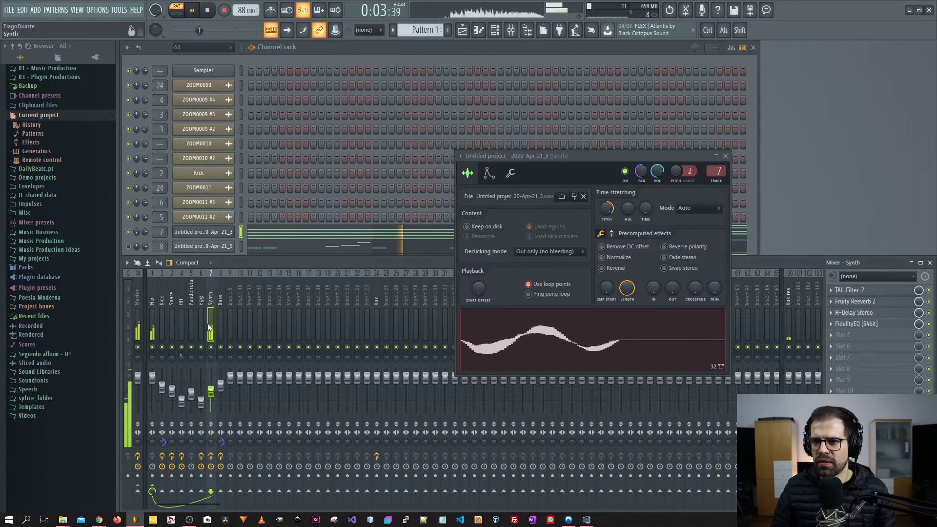
{"action": "left_click", "coordinate": [726, 157]}
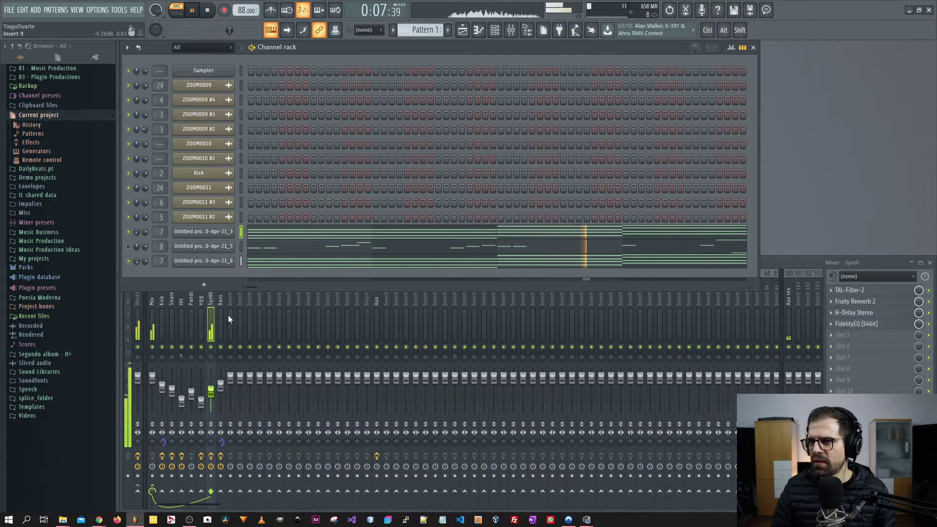
- Set the new synth layer's channel volume to about 56% and unmute the bass channel
{"action": "left_click", "coordinate": [210, 301]}
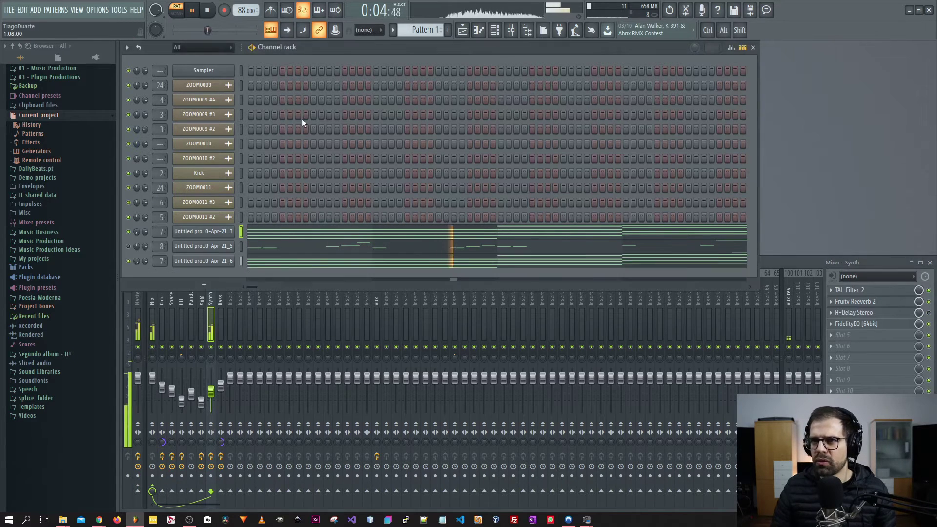
{"action": "left_click_drag", "start_coordinate": [148, 261], "coordinate": [149, 266]}
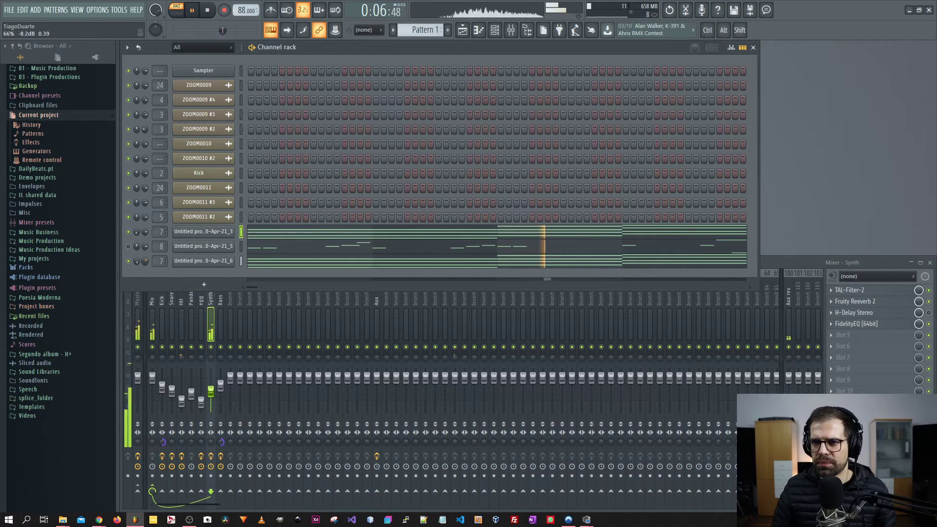
{"action": "left_click_drag", "start_coordinate": [149, 266], "coordinate": [148, 260]}
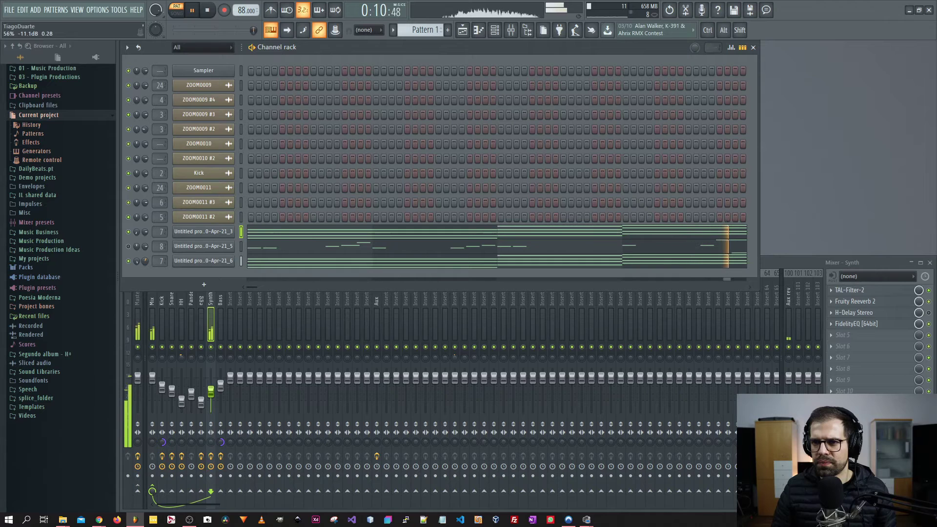
{"action": "left_click", "coordinate": [129, 246]}
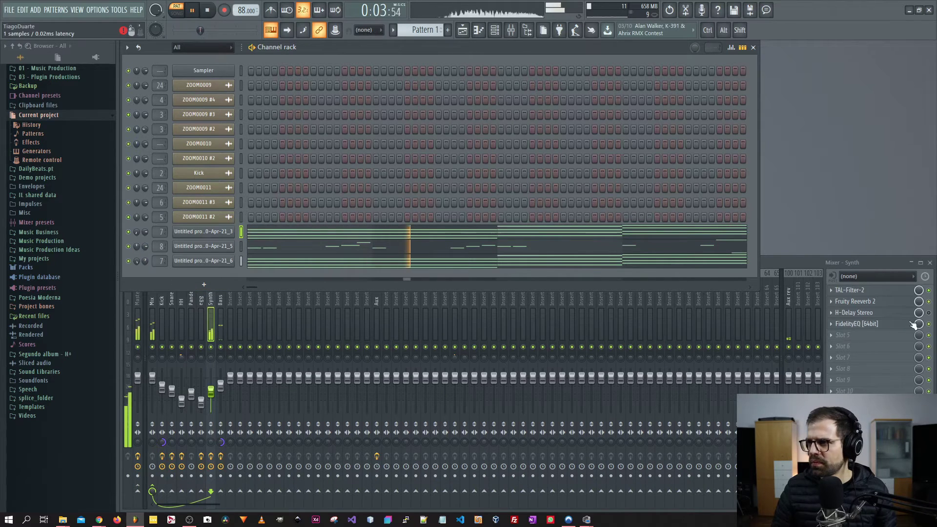
- Toggle H-Delay Stereo on the Synth track and browse the available effect plugins for its empty slot 5
{"action": "left_click", "coordinate": [930, 314]}
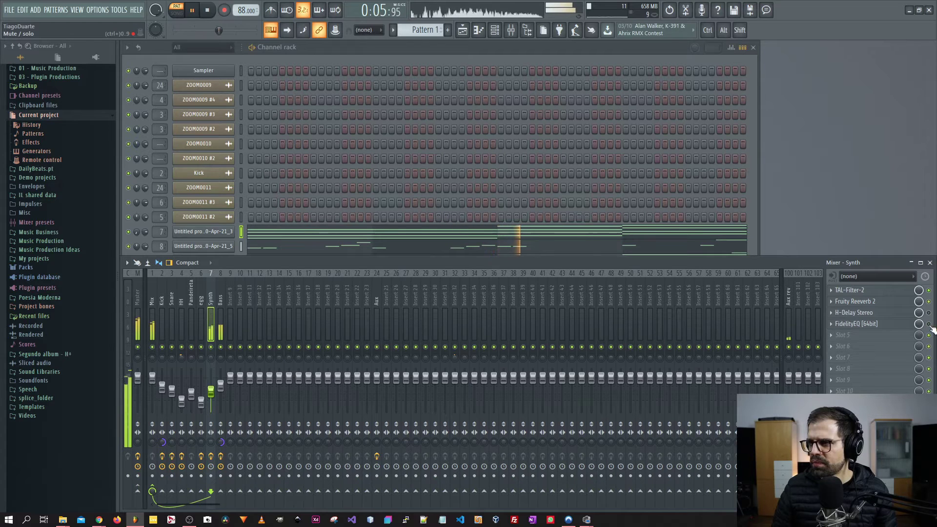
{"action": "left_click", "coordinate": [855, 340]}
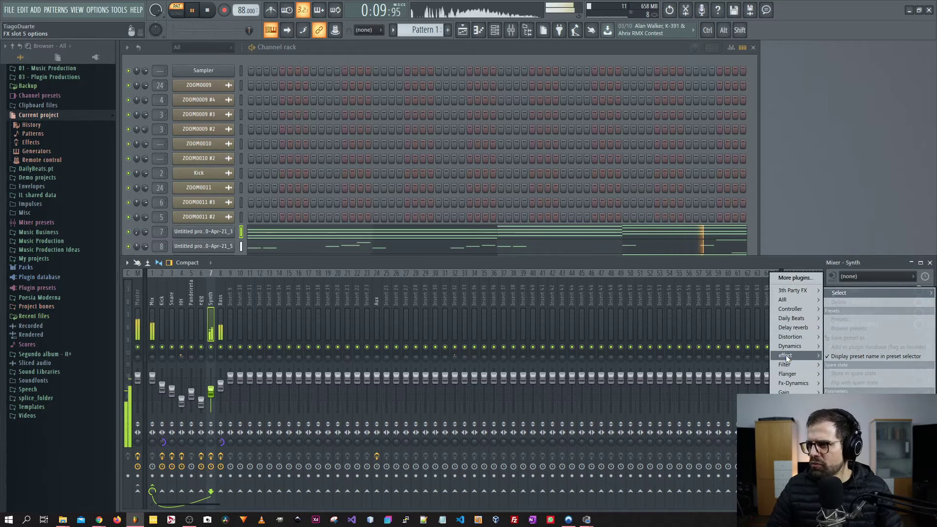
{"action": "mouse_move", "coordinate": [786, 356]}
{"action": "mouse_move", "coordinate": [791, 377]}
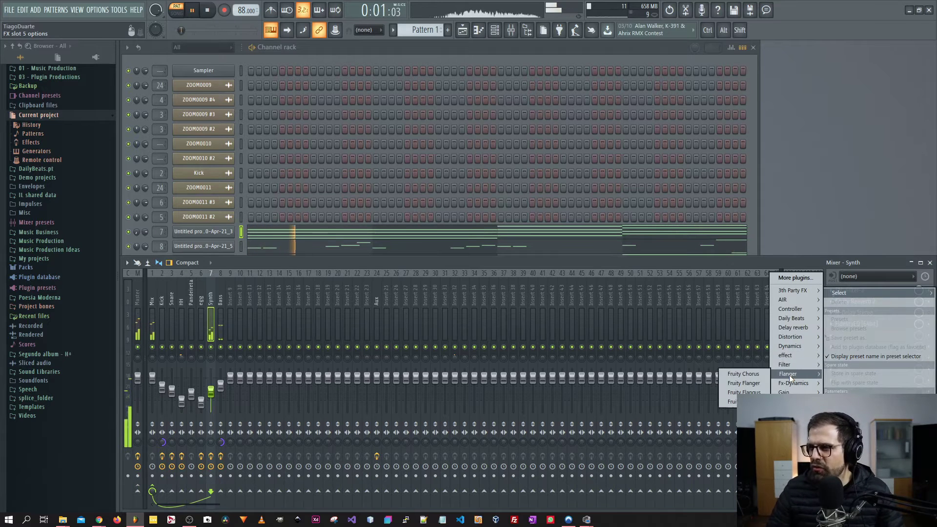
{"action": "mouse_move", "coordinate": [790, 429]}
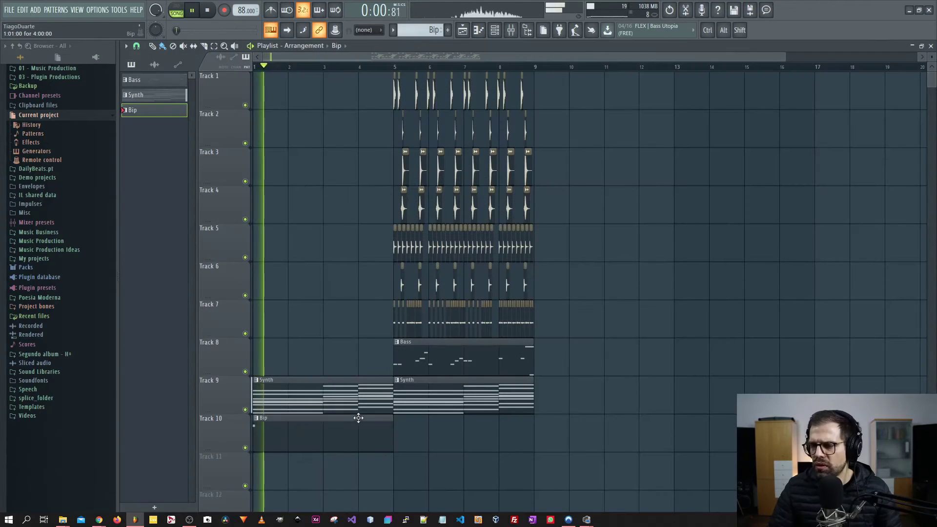
- Select all playlist clips between bars 5 and 9 and duplicate them three times, filling up to bar 21
{"action": "left_click_drag", "start_coordinate": [518, 452], "coordinate": [367, 75]}
{"action": "key", "text": "ctrl+b"}
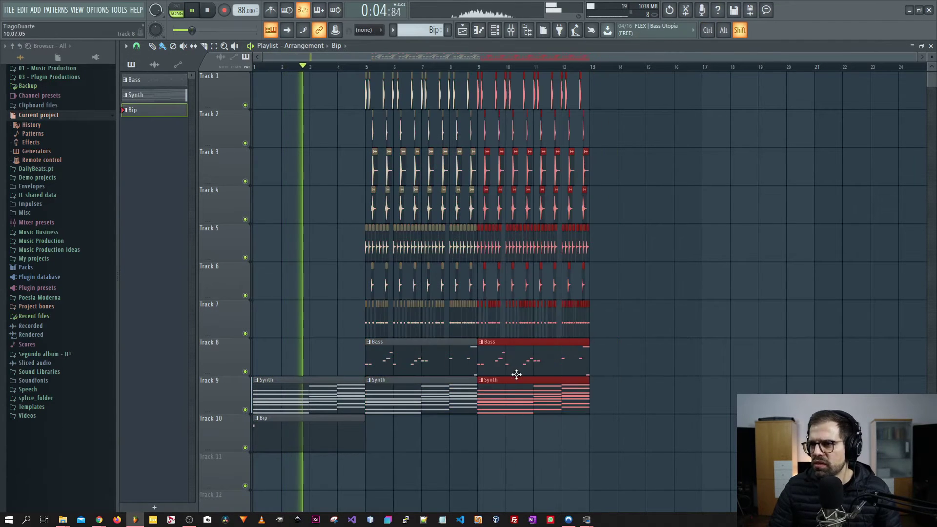
{"action": "key", "text": "ctrl+b"}
{"action": "key", "text": "ctrl+b"}
{"action": "key", "text": "ctrl+d"}
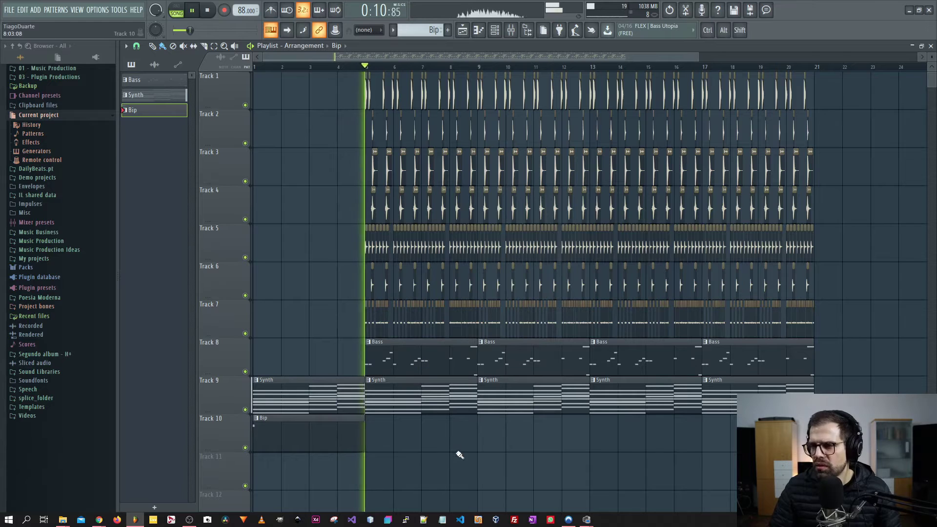
- Place a Bass clip at bar 1 on Track 8, set snap to Step, and trim its start to leave only the final slide
{"action": "scroll", "coordinate": [432, 434], "scroll_direction": "up", "scroll_amount": 3}
{"action": "key", "text": "space"}
{"action": "left_click", "coordinate": [311, 339]}
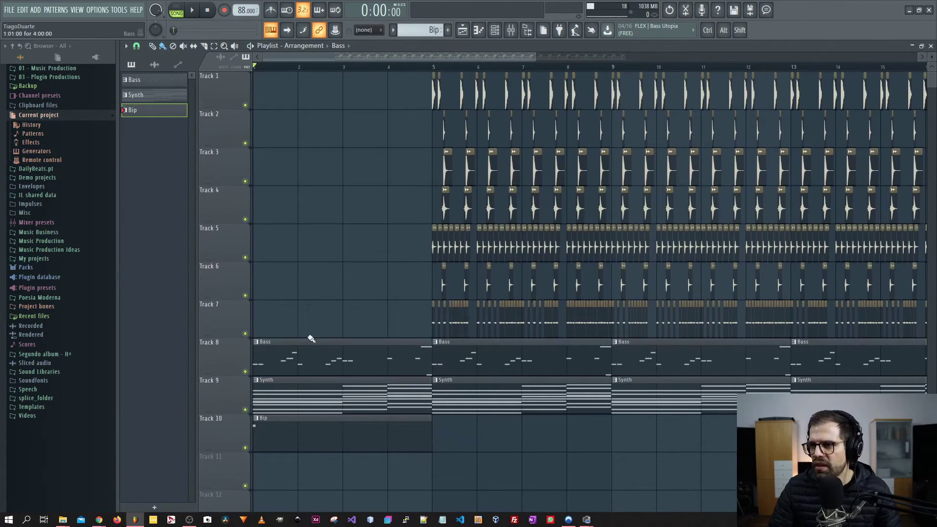
{"action": "left_click", "coordinate": [136, 45]}
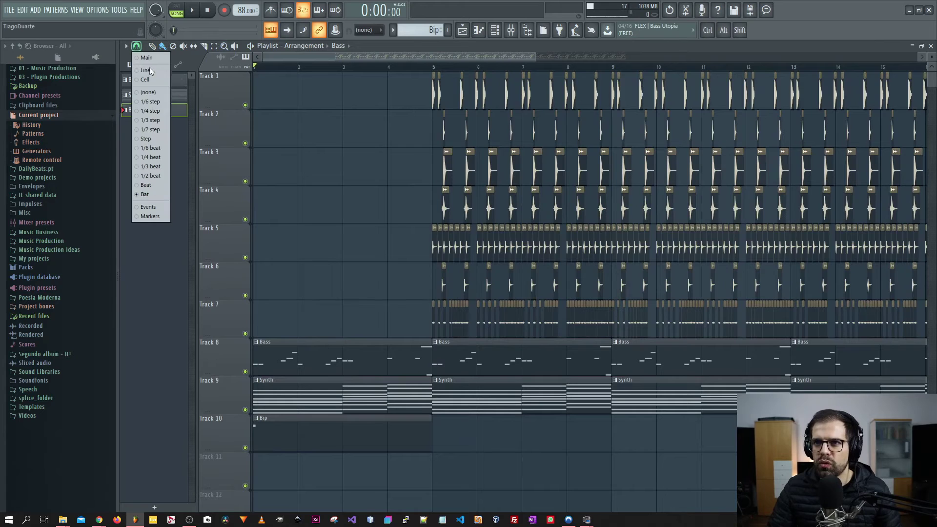
{"action": "left_click", "coordinate": [149, 139]}
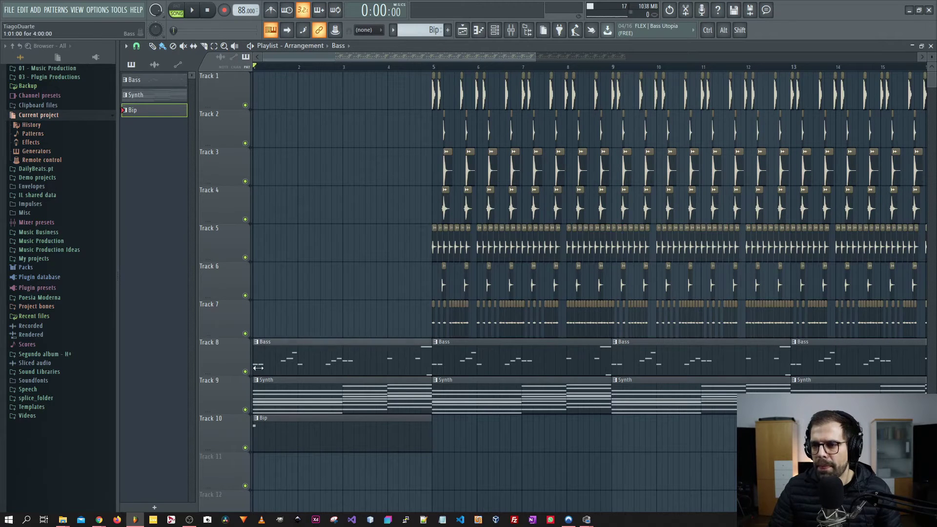
{"action": "left_click_drag", "start_coordinate": [258, 367], "coordinate": [413, 383]}
- Play the arrangement from bar 4 to check the bass lead-in and the duplicated section
{"action": "key", "text": "space"}
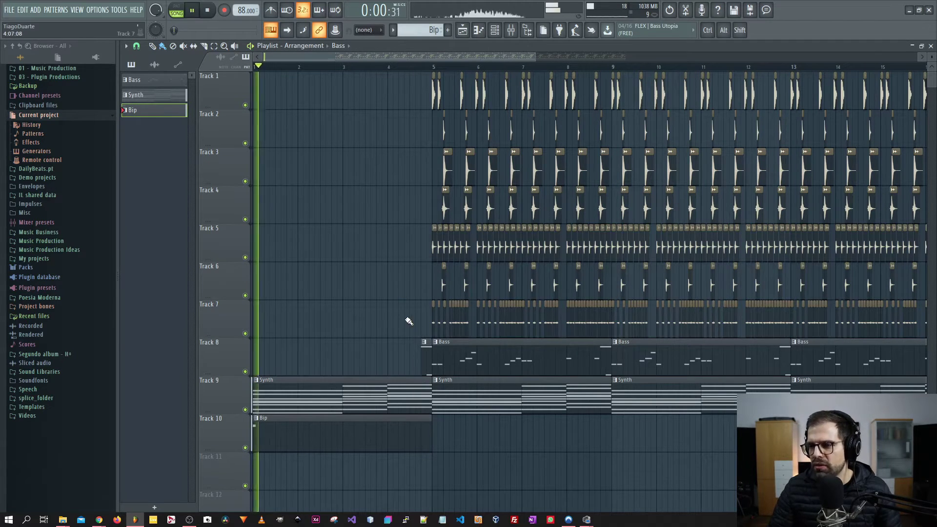
{"action": "left_click", "coordinate": [389, 67]}
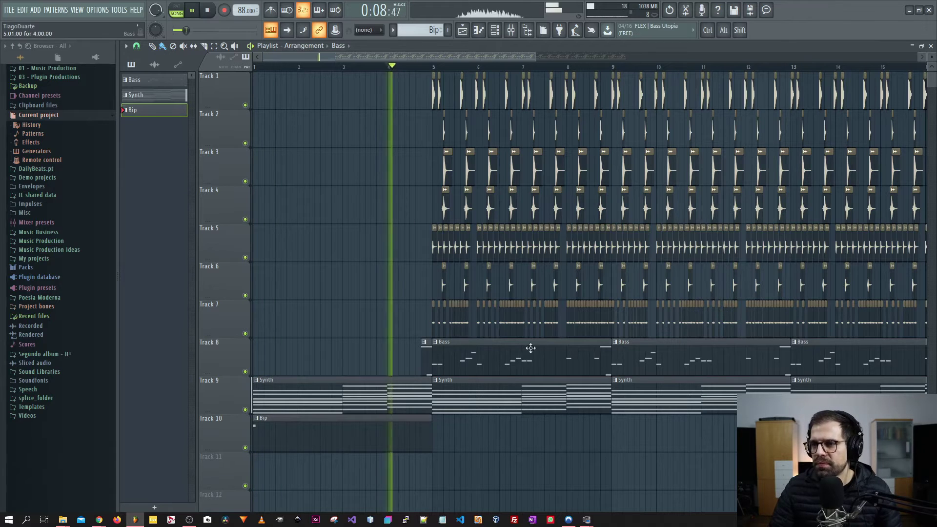
{"action": "scroll", "coordinate": [543, 429], "scroll_direction": "down", "scroll_amount": 3}
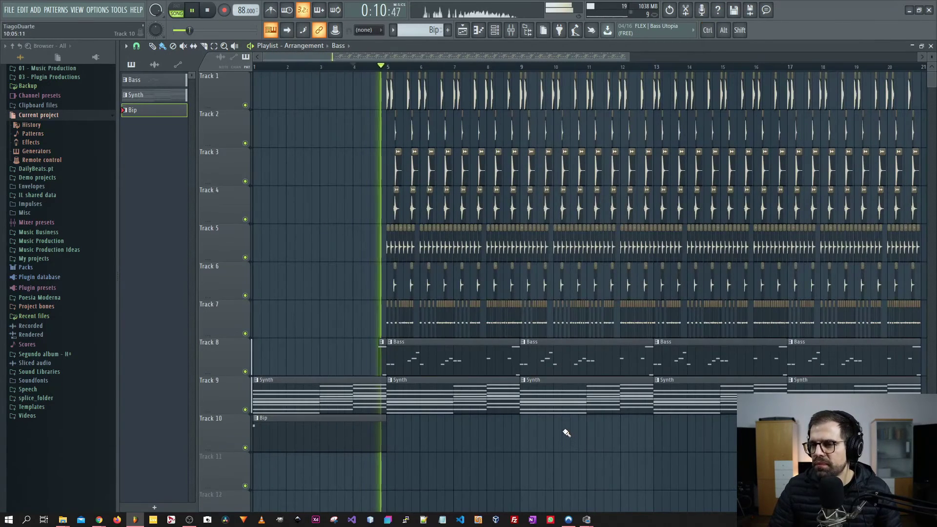
{"action": "scroll", "coordinate": [451, 434], "scroll_direction": "right", "scroll_amount": 4}
{"action": "scroll", "coordinate": [451, 434], "scroll_direction": "down", "scroll_amount": 2}
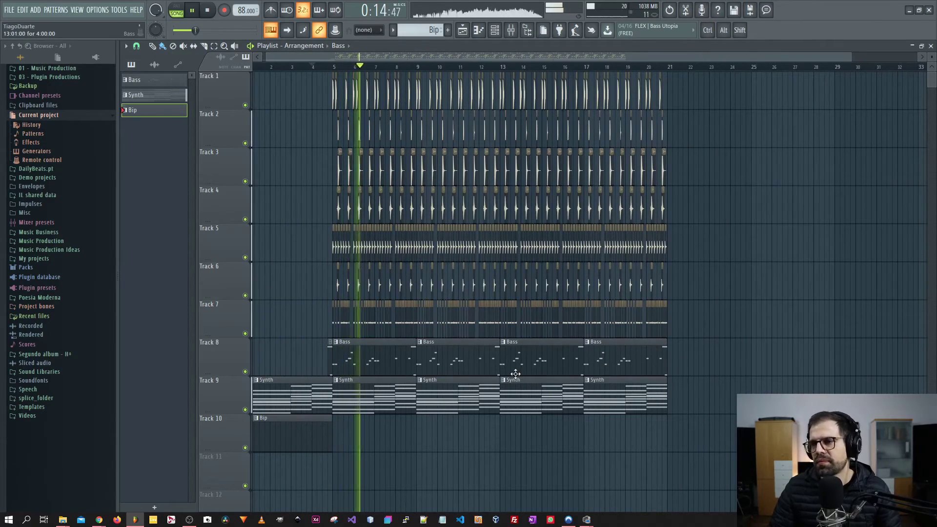
{"action": "scroll", "coordinate": [388, 348], "scroll_direction": "up", "scroll_amount": 3}
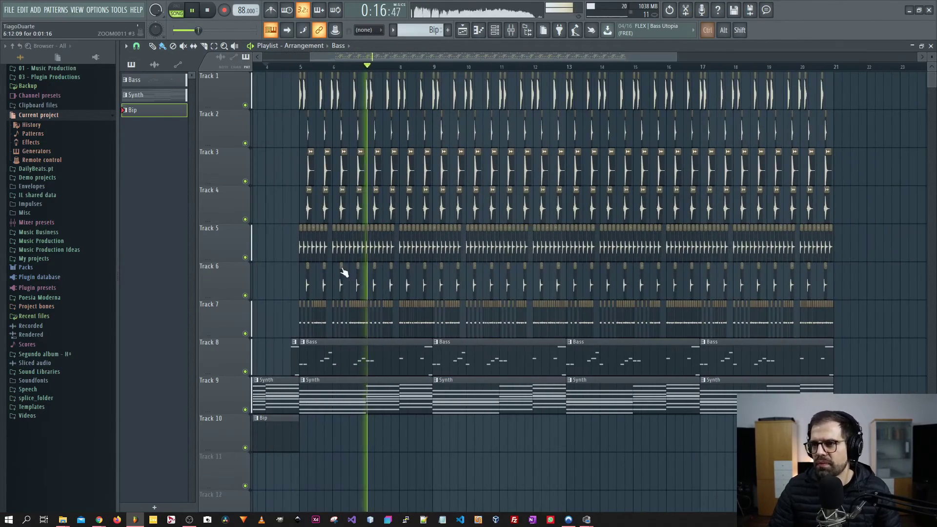
- Stop playback and delete the clips on Tracks 5, 6 and 7 between bars 5 and 9
{"action": "key", "text": "space"}
{"action": "scroll", "coordinate": [389, 259], "scroll_direction": "up", "scroll_amount": 3}
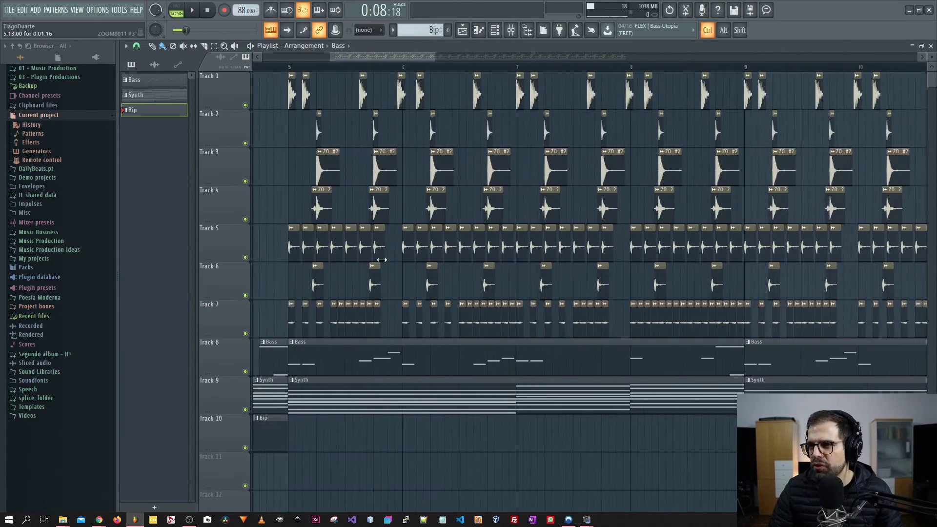
{"action": "left_click_drag", "start_coordinate": [272, 247], "coordinate": [721, 246]}
{"action": "left_click_drag", "start_coordinate": [723, 289], "coordinate": [396, 284]}
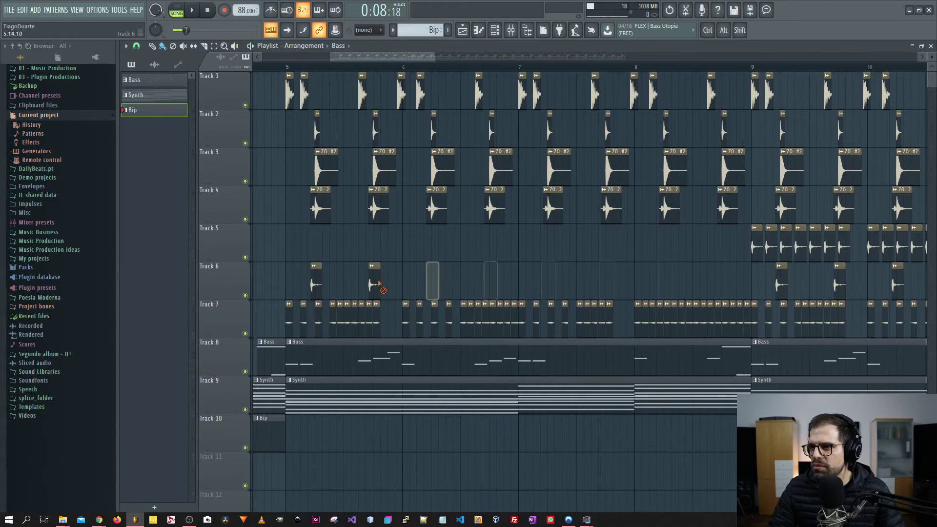
{"action": "left_click_drag", "start_coordinate": [289, 308], "coordinate": [736, 317]}
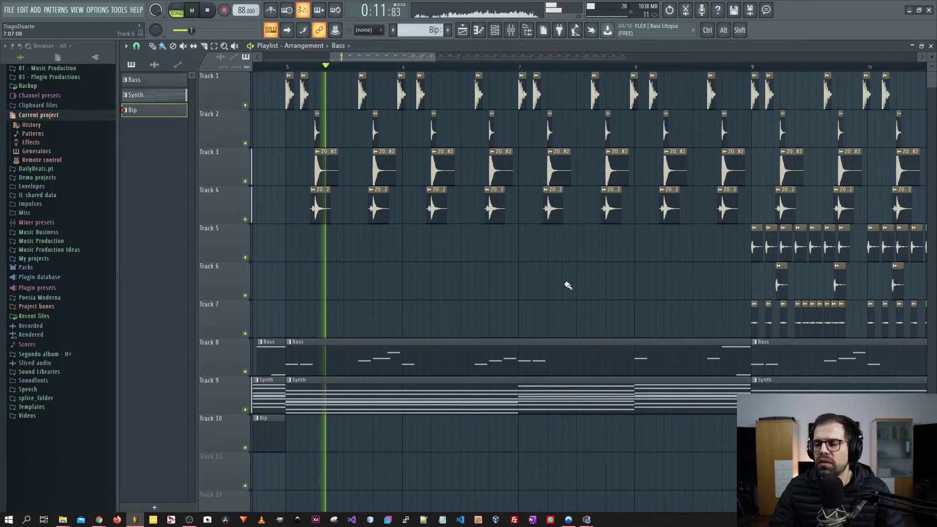
- Lower the Snare mixer track's volume slightly while the arrangement plays, and return to the playlist
{"action": "scroll", "coordinate": [568, 286], "scroll_direction": "down", "scroll_amount": 6}
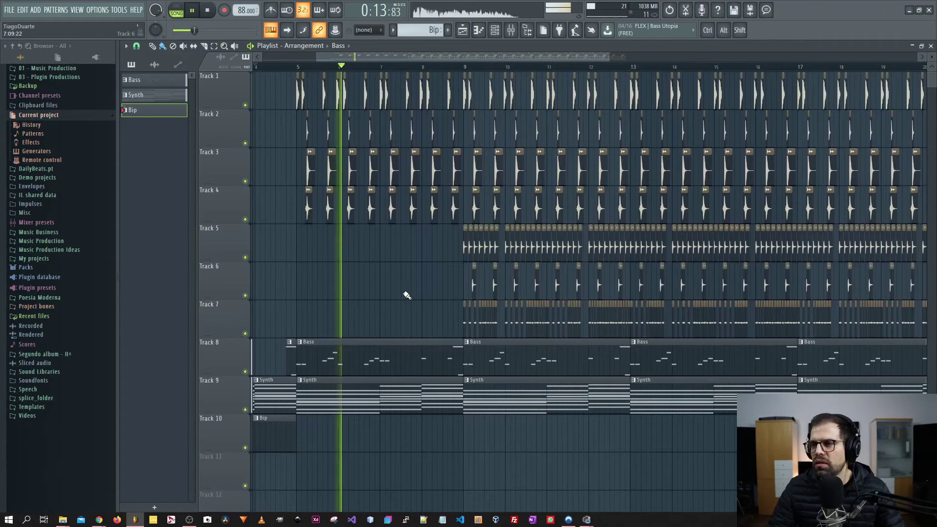
{"action": "key", "text": "F5"}
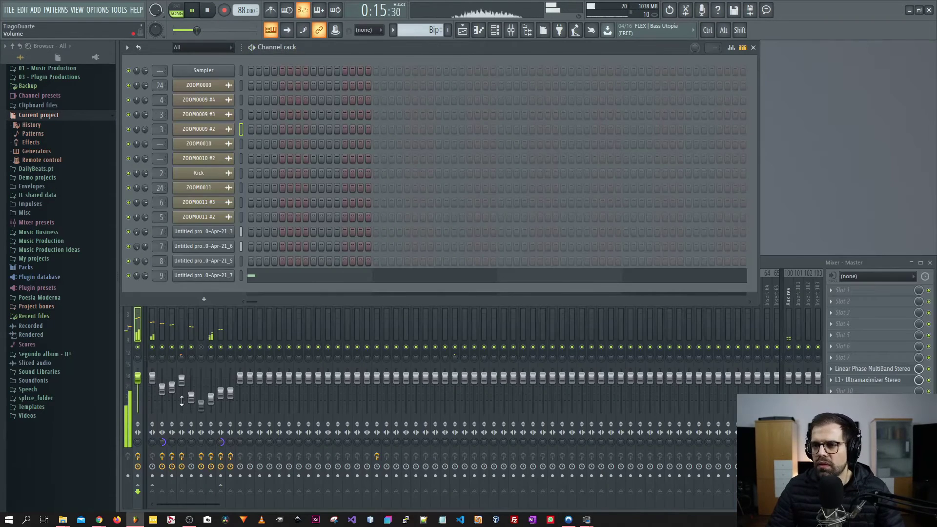
{"action": "left_click", "coordinate": [170, 332]}
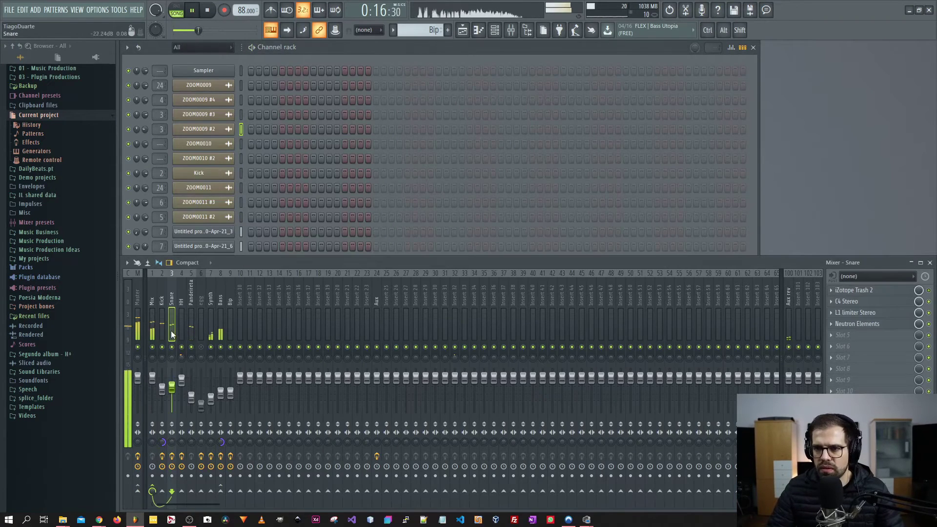
{"action": "left_click", "coordinate": [194, 398]}
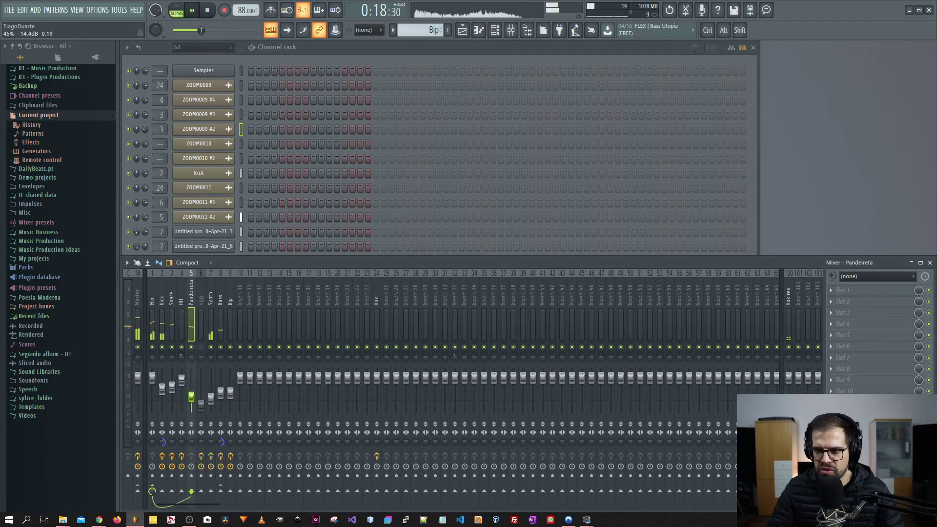
{"action": "left_click", "coordinate": [173, 388]}
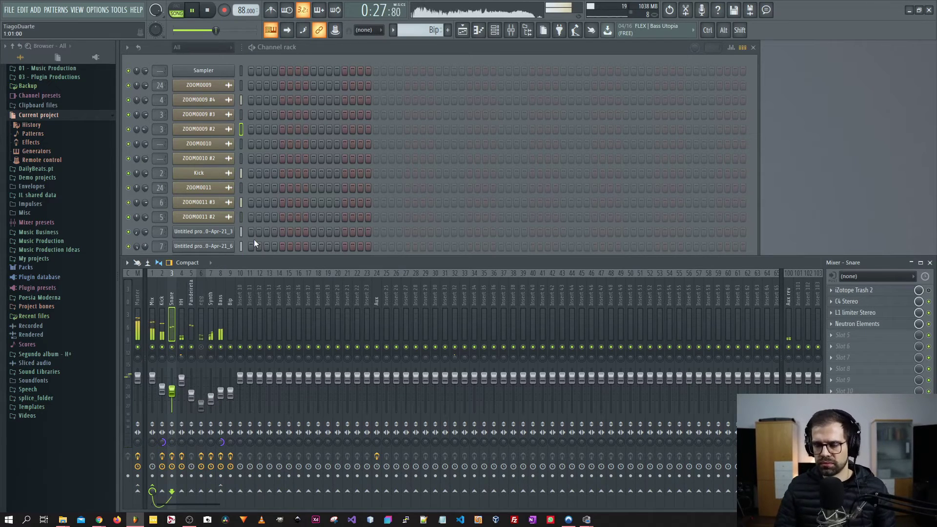
{"action": "key", "text": "F5"}
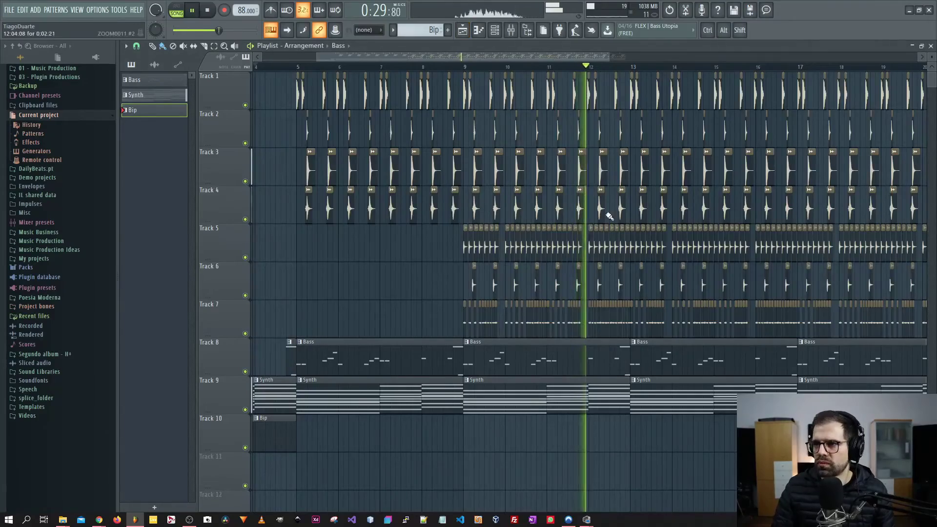
{"action": "scroll", "coordinate": [506, 241], "scroll_direction": "down", "scroll_amount": 3}
{"action": "scroll", "coordinate": [506, 241], "scroll_direction": "up", "scroll_amount": 3}
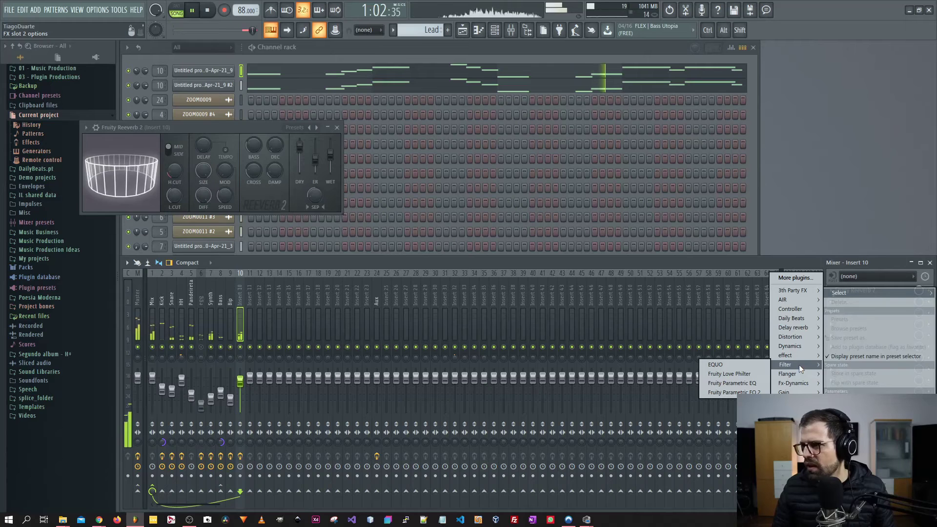
- Add Fruity Phaser to effect slot 2 of mixer Insert 10, set it to 15% wet, and close both effect windows
{"action": "mouse_move", "coordinate": [800, 356]}
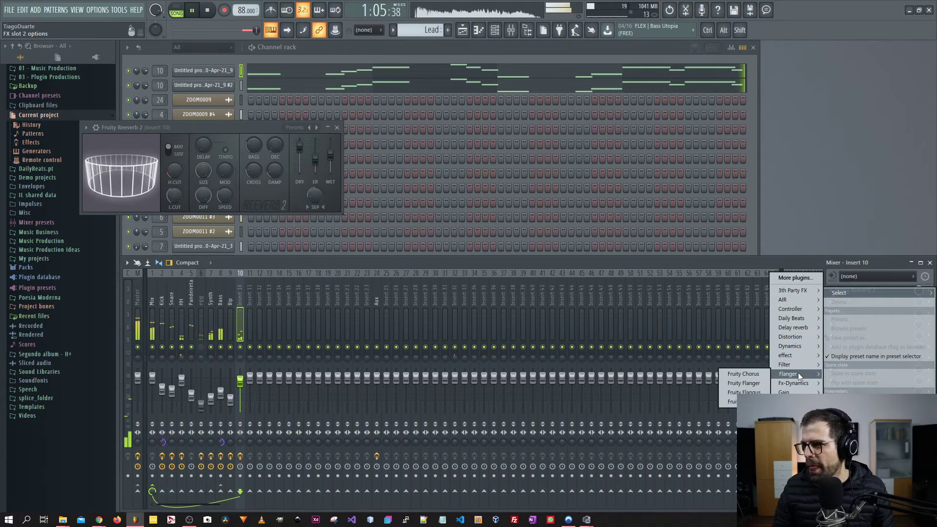
{"action": "mouse_move", "coordinate": [794, 391]}
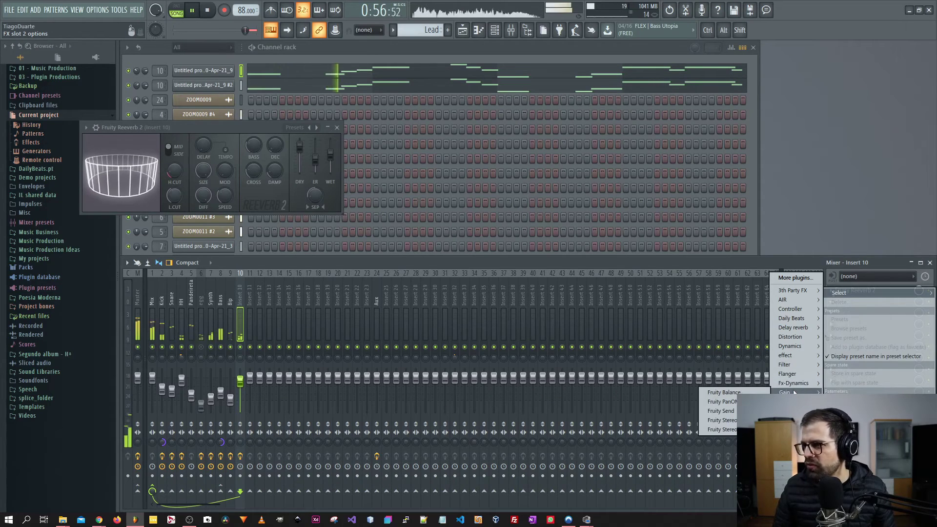
{"action": "mouse_move", "coordinate": [794, 375]}
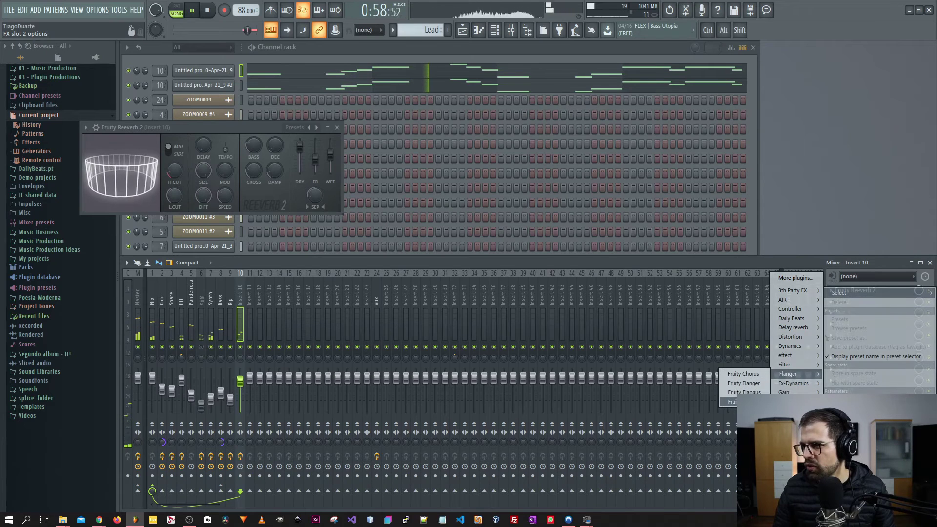
{"action": "left_click", "coordinate": [733, 401]}
{"action": "left_click_drag", "start_coordinate": [183, 122], "coordinate": [396, 184]}
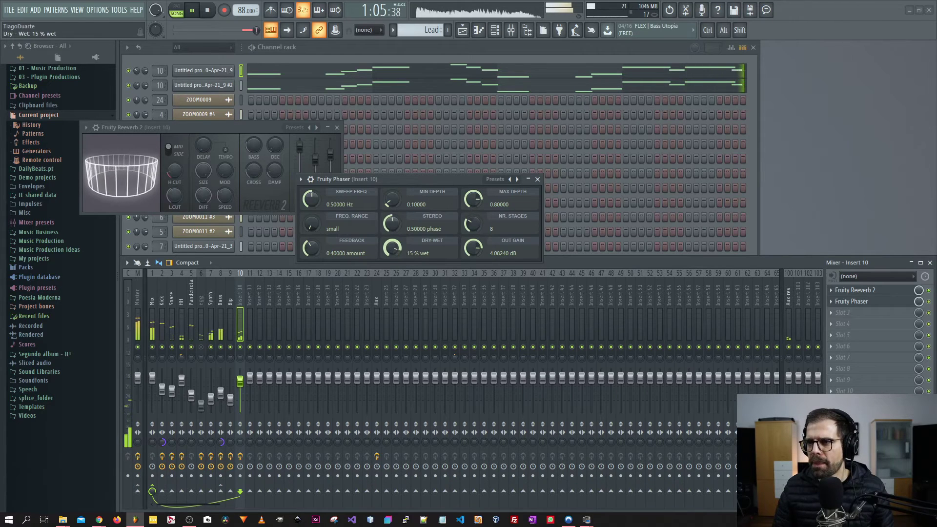
{"action": "left_click", "coordinate": [538, 179]}
{"action": "left_click", "coordinate": [336, 128]}
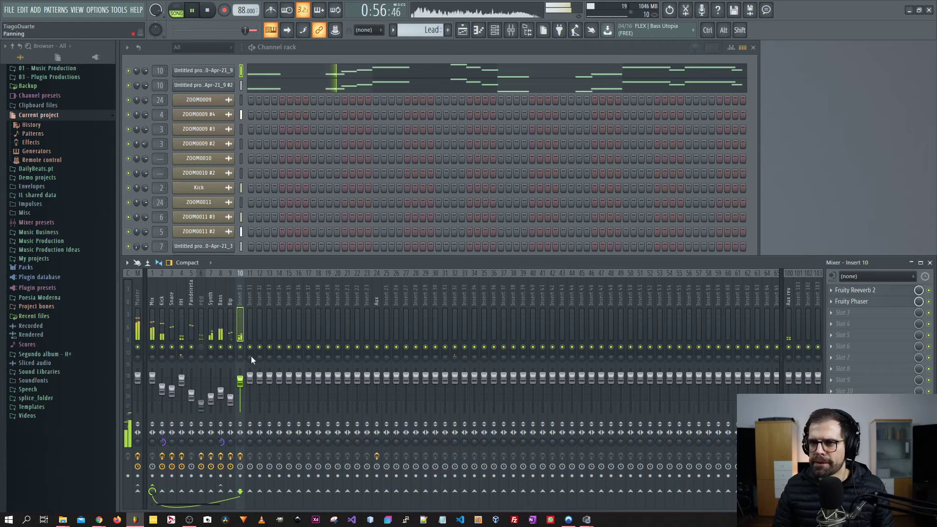
- Rename mixer Insert 10 as Lead
{"action": "double_click", "coordinate": [237, 295]}
{"action": "type", "text": "Lea"}
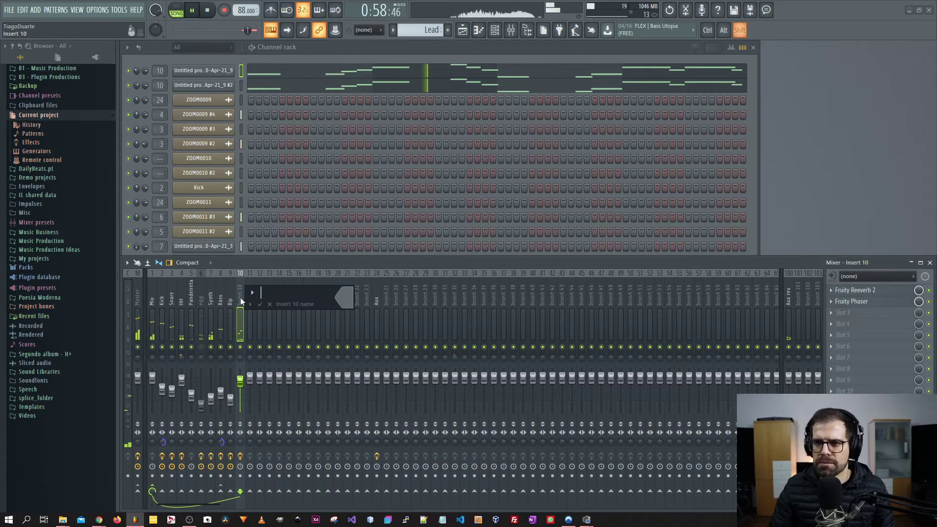
{"action": "type", "text": "d"}
{"action": "key", "text": "Return"}
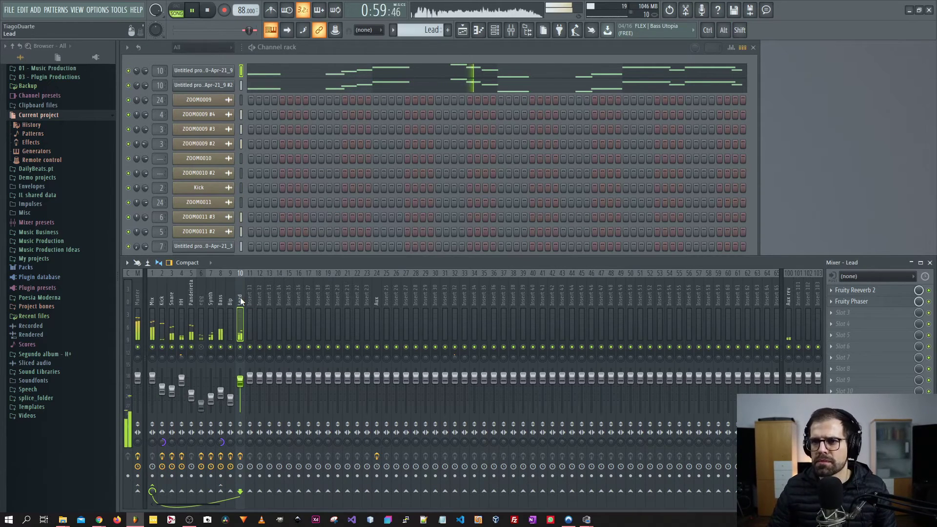
- Adjust the channel volume of the ZOOM0011 #3 sample routed to the egg mixer track
{"action": "left_click", "coordinate": [200, 323]}
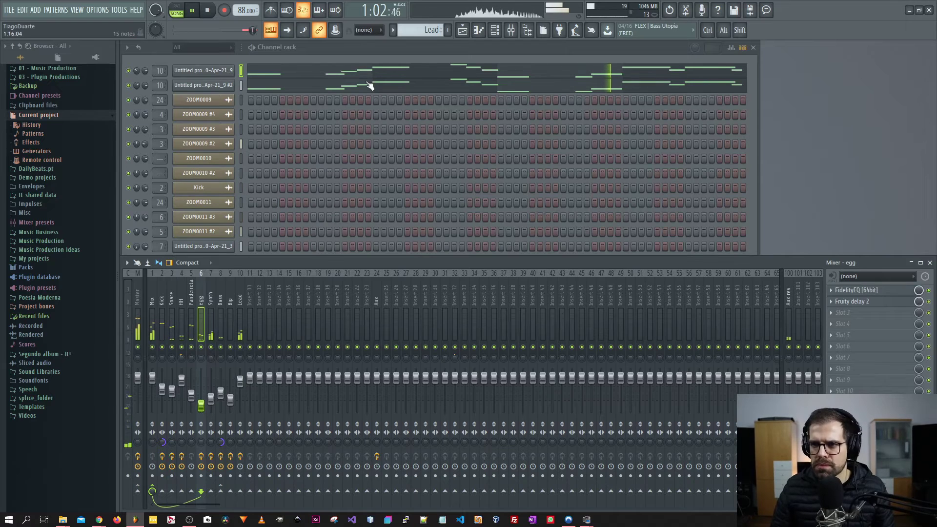
{"action": "left_click", "coordinate": [464, 33]}
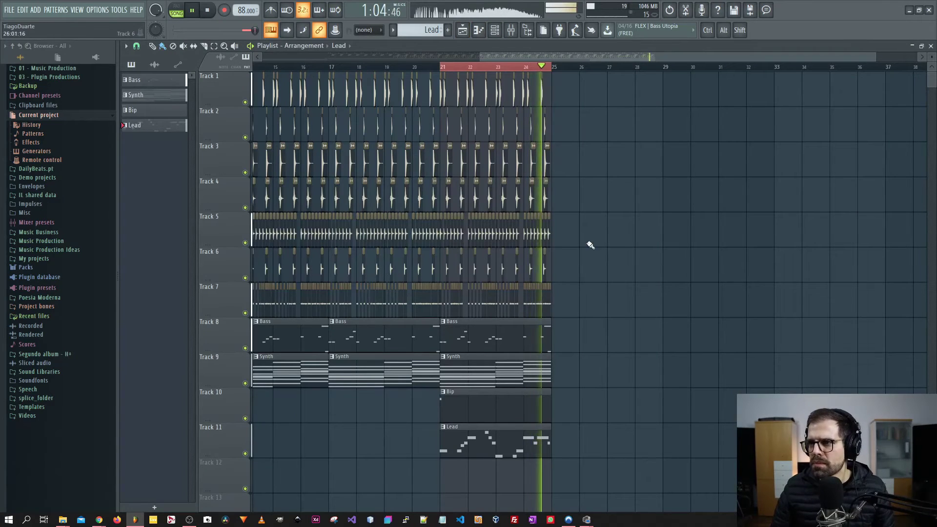
{"action": "left_click", "coordinate": [916, 48]}
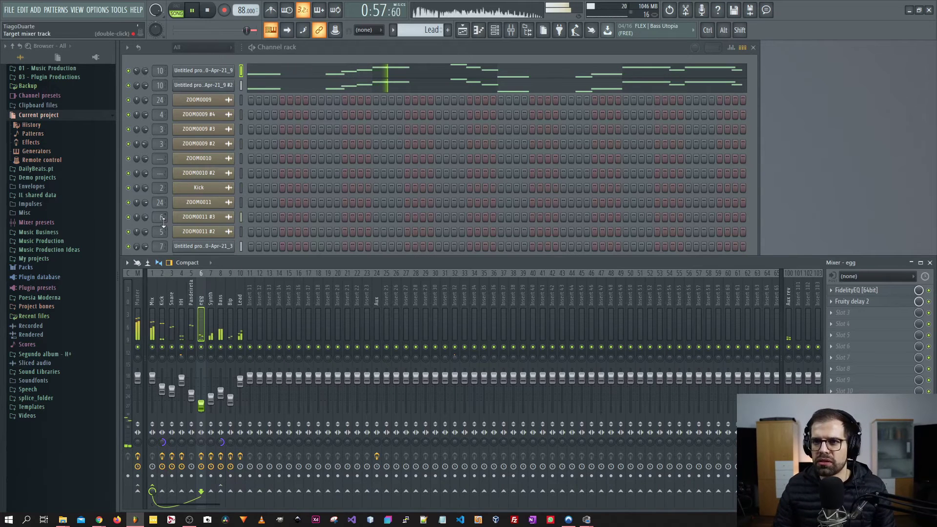
{"action": "left_click", "coordinate": [145, 217]}
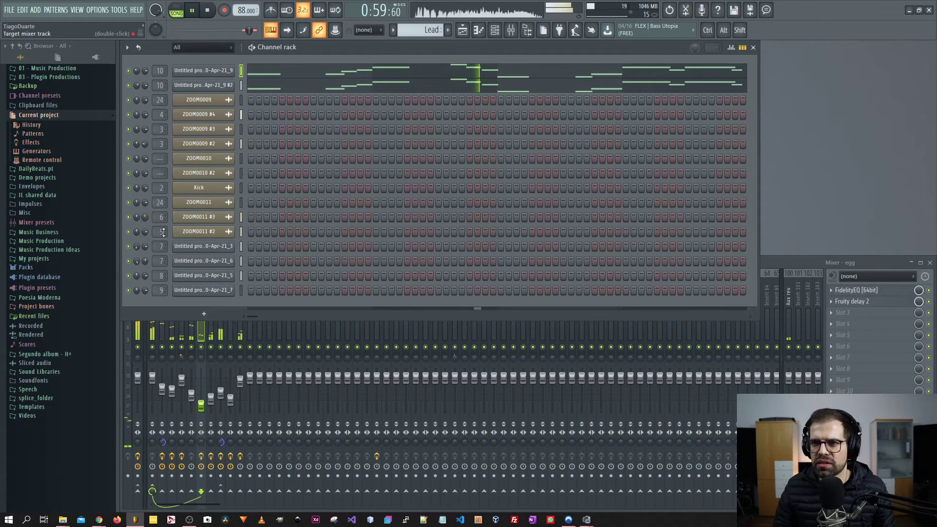
{"action": "left_click", "coordinate": [770, 262]}
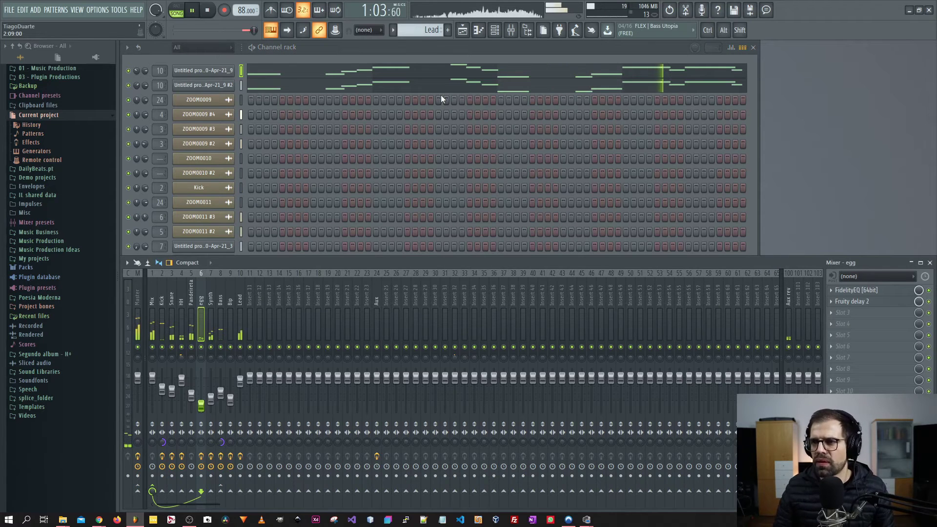
- Select all playlist clips between bars 21 and 25 and duplicate them to bar 25, filling up to bar 29
{"action": "left_click", "coordinate": [462, 30]}
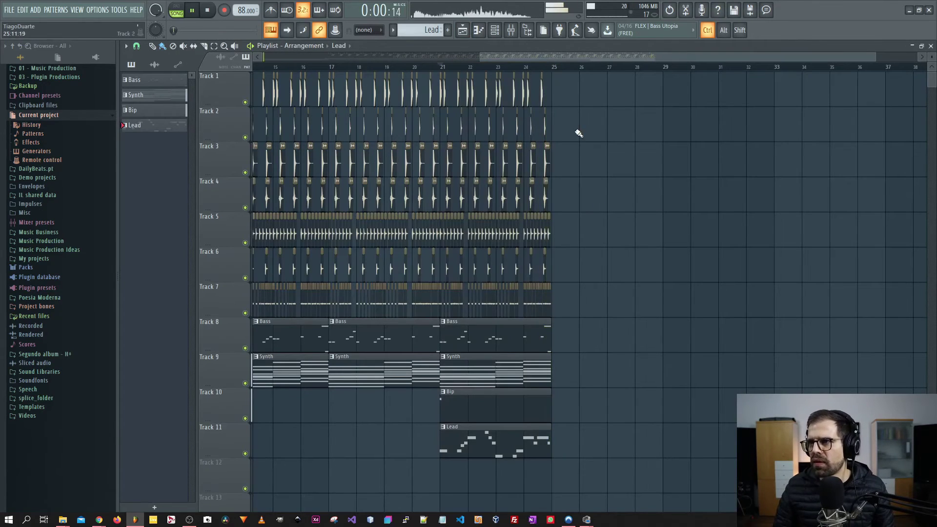
{"action": "scroll", "coordinate": [539, 387], "scroll_direction": "up", "scroll_amount": 3, "text": "ctrl"}
{"action": "scroll", "coordinate": [544, 389], "scroll_direction": "down", "scroll_amount": 2}
{"action": "scroll", "coordinate": [544, 389], "scroll_direction": "up", "scroll_amount": 2}
{"action": "left_click_drag", "start_coordinate": [643, 457], "coordinate": [334, 79]}
{"action": "left_click_drag", "start_coordinate": [352, 335], "coordinate": [621, 336]}
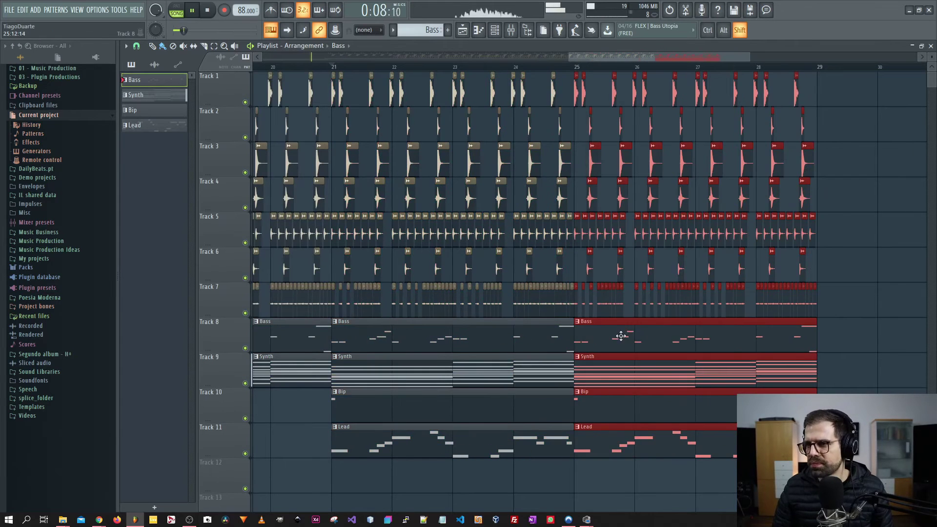
- Play through the extended arrangement and lower the Lead mixer track's volume to 66%
{"action": "scroll", "coordinate": [881, 362], "scroll_direction": "down", "scroll_amount": 5}
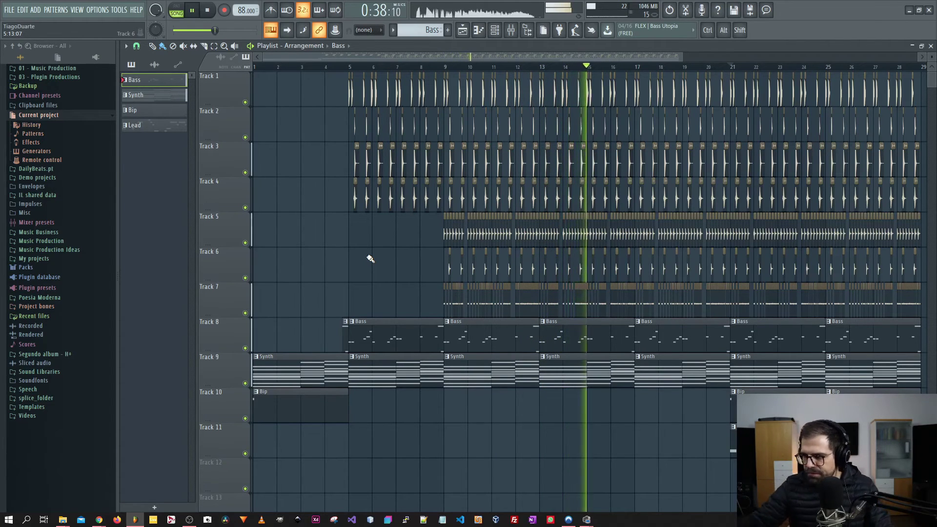
{"action": "scroll", "coordinate": [385, 261], "scroll_direction": "down", "scroll_amount": 2}
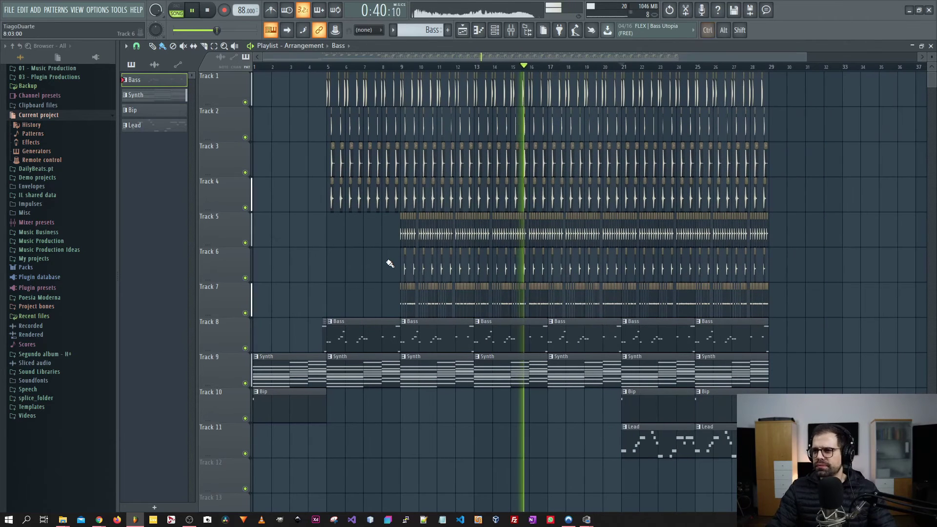
{"action": "scroll", "coordinate": [390, 263], "scroll_direction": "down", "scroll_amount": 1}
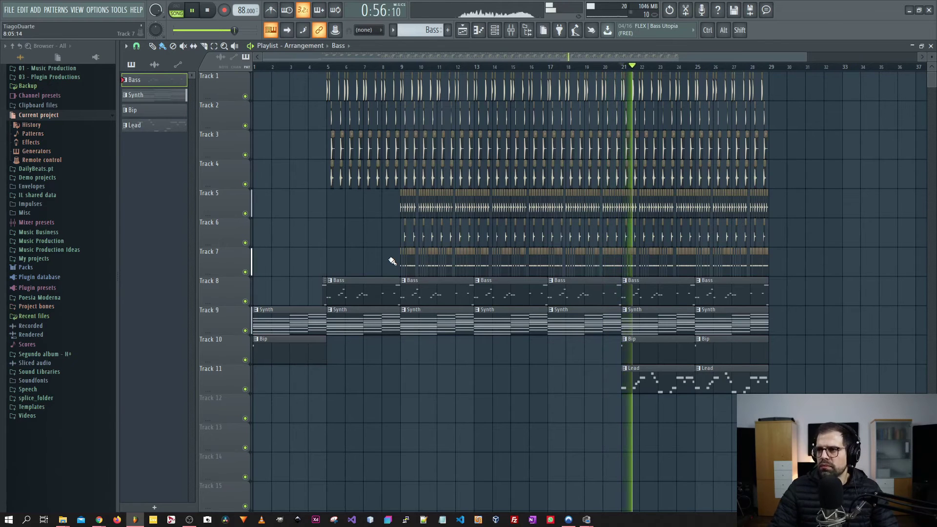
{"action": "key", "text": "F5"}
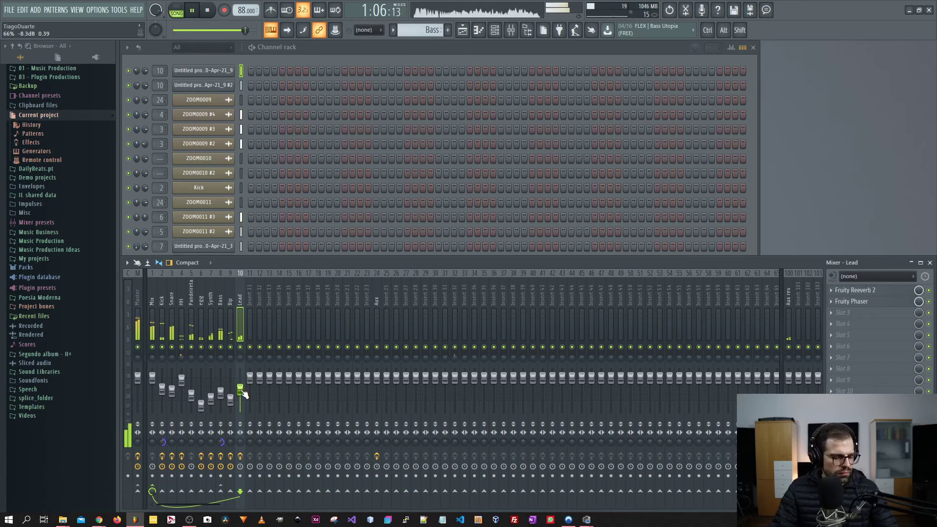
- Select the playlist time range from bar 5 to bar 29, play it, and stop playback
{"action": "left_click", "coordinate": [462, 30]}
{"action": "left_click_drag", "start_coordinate": [738, 71], "coordinate": [322, 69]}
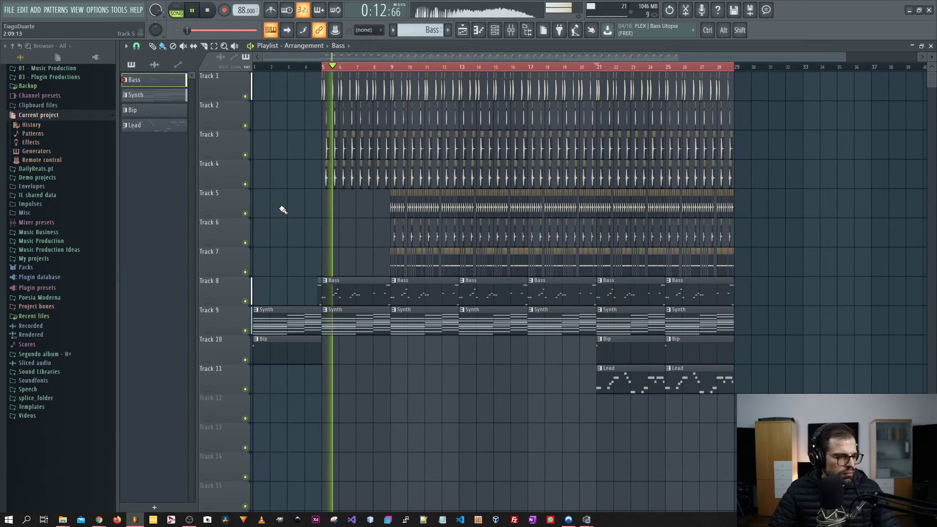
{"action": "key", "text": "space"}
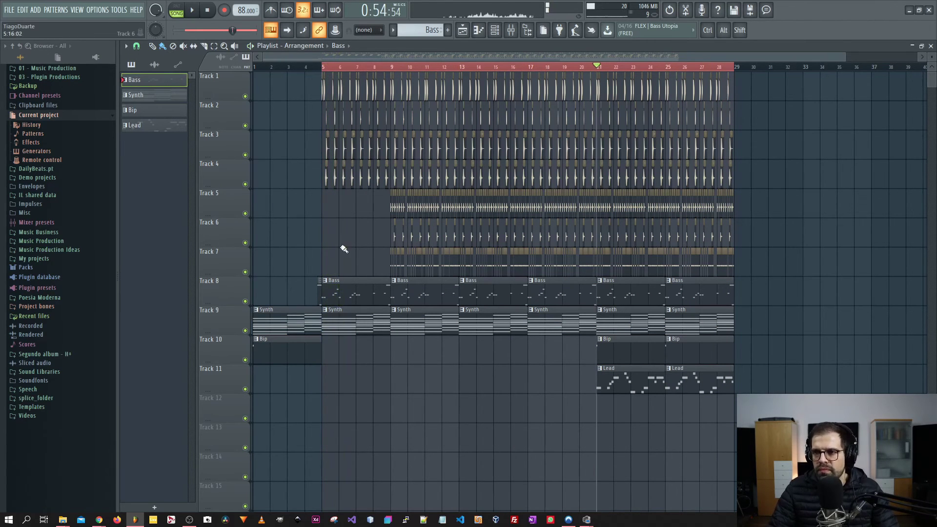